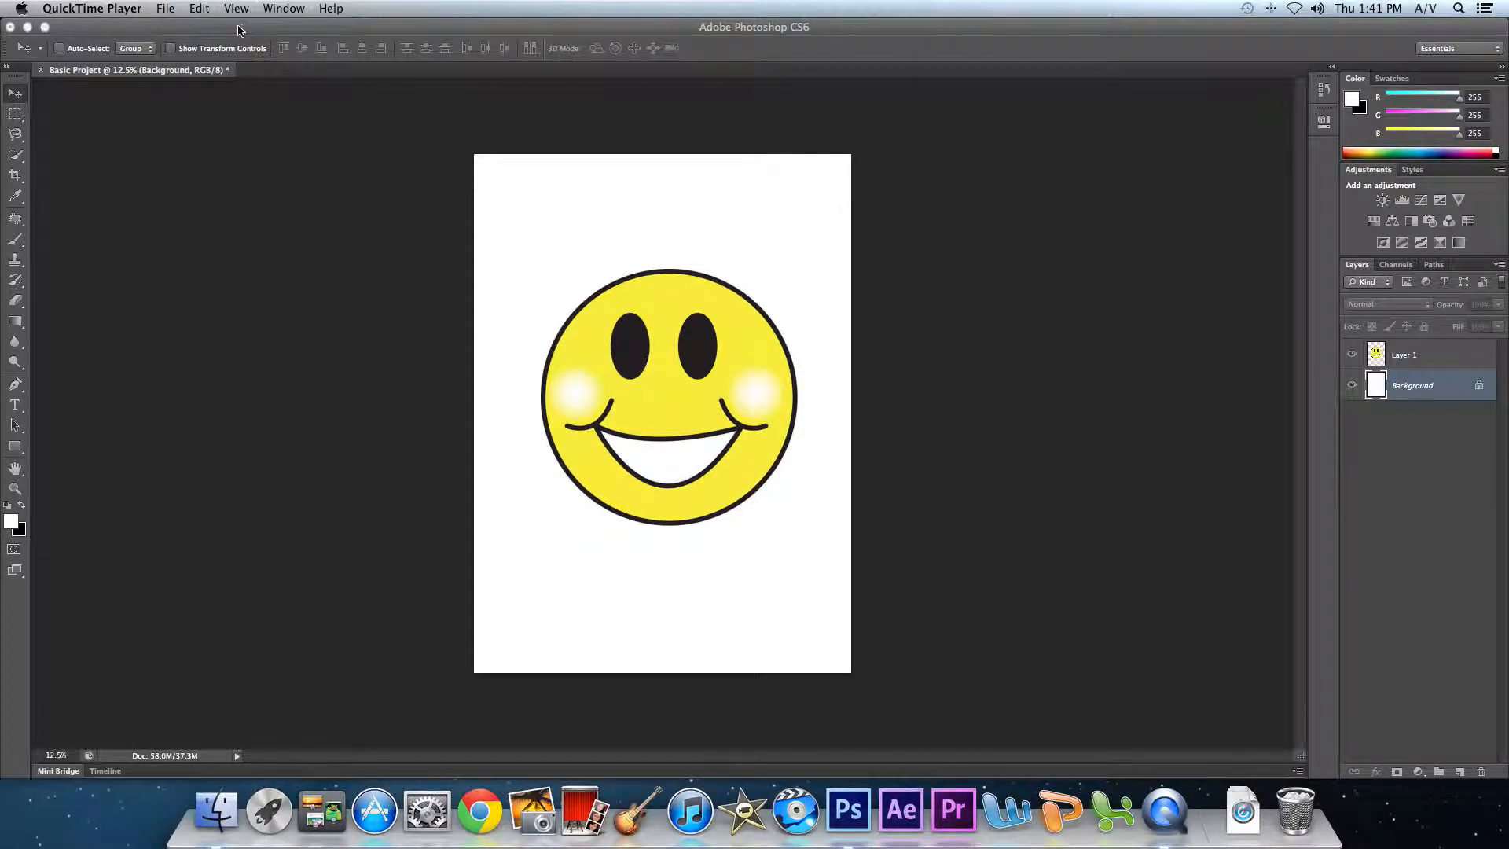
Switch to Photoshop and start setting up a new document named fun.
left_click(169, 11)
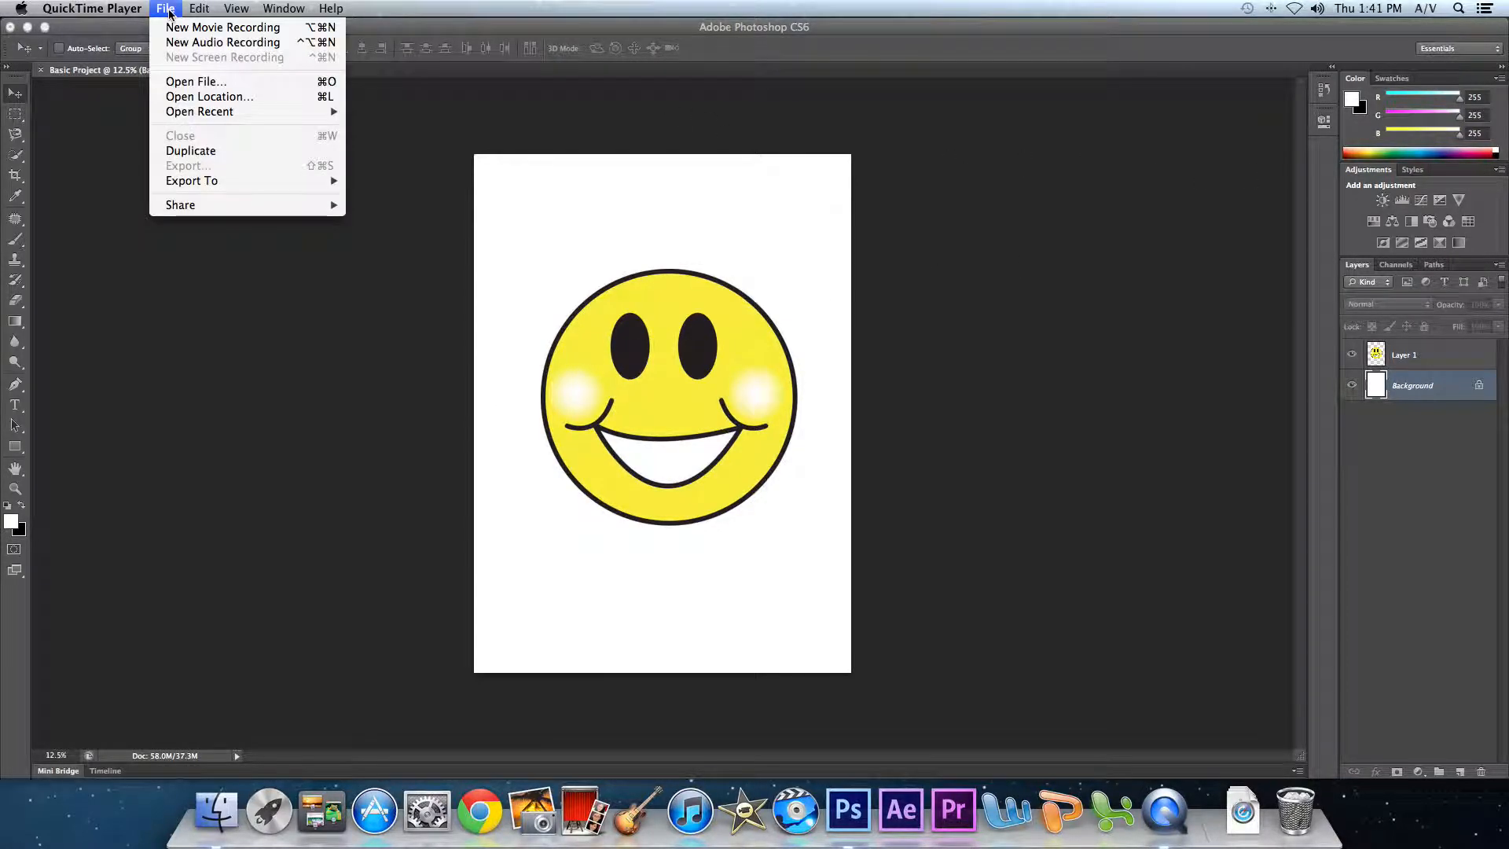
left_click(363, 37)
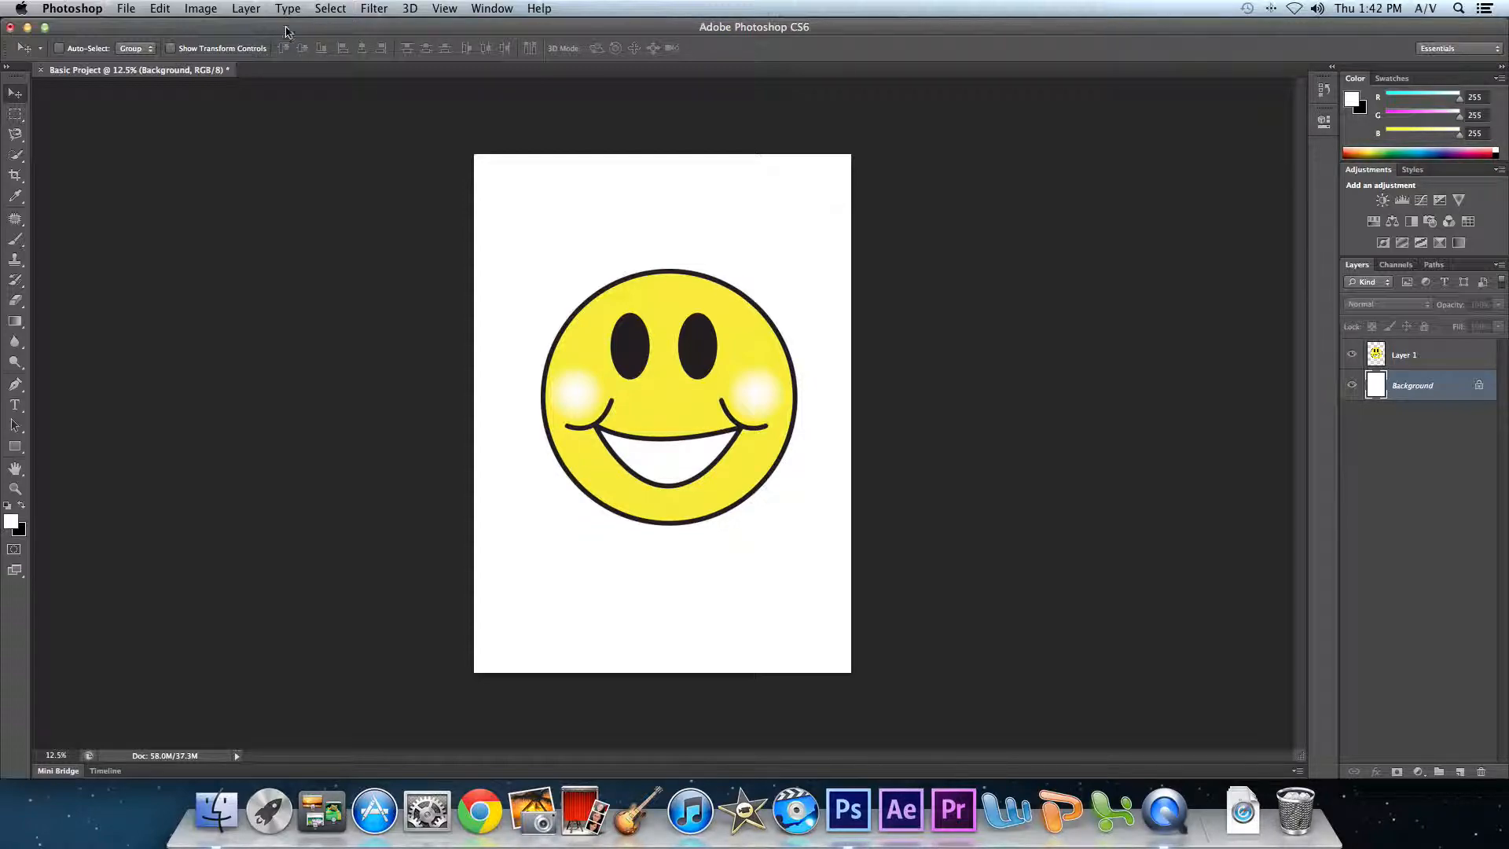
left_click(124, 11)
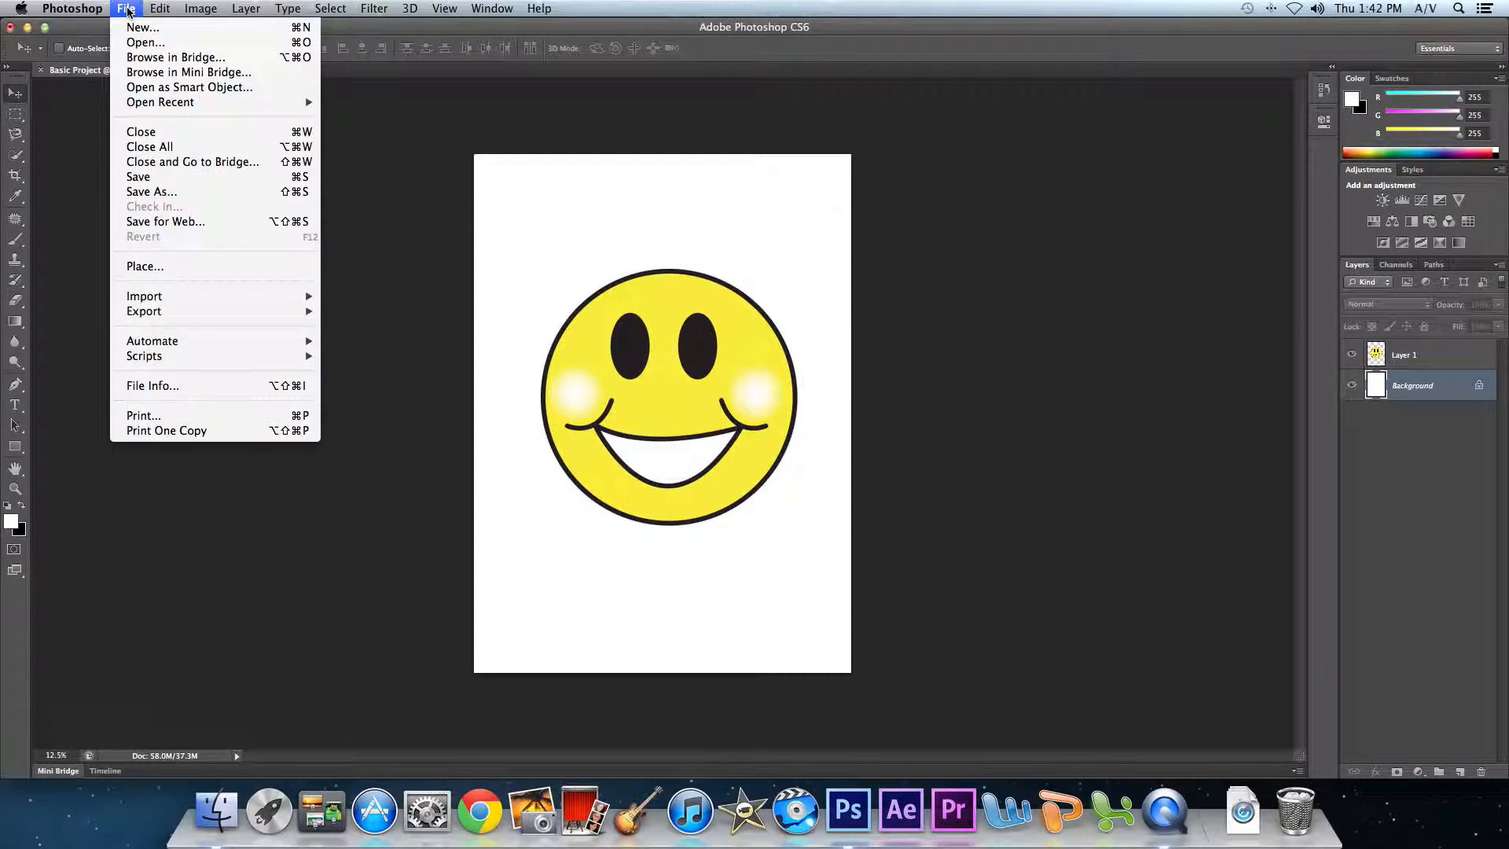
left_click(151, 36)
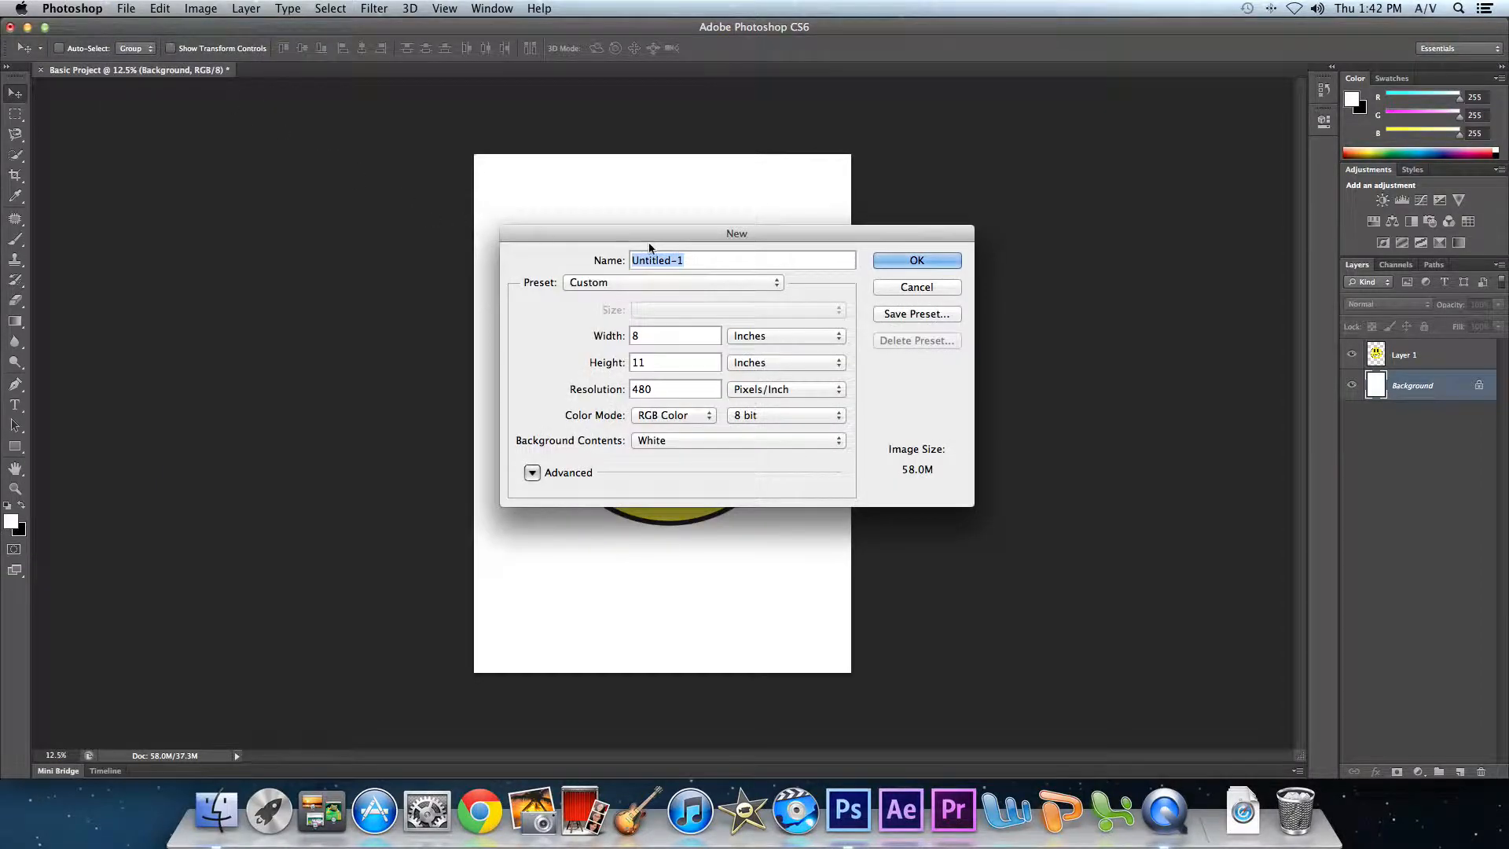
left_click_drag(704, 238, 492, 263)
left_click(622, 249)
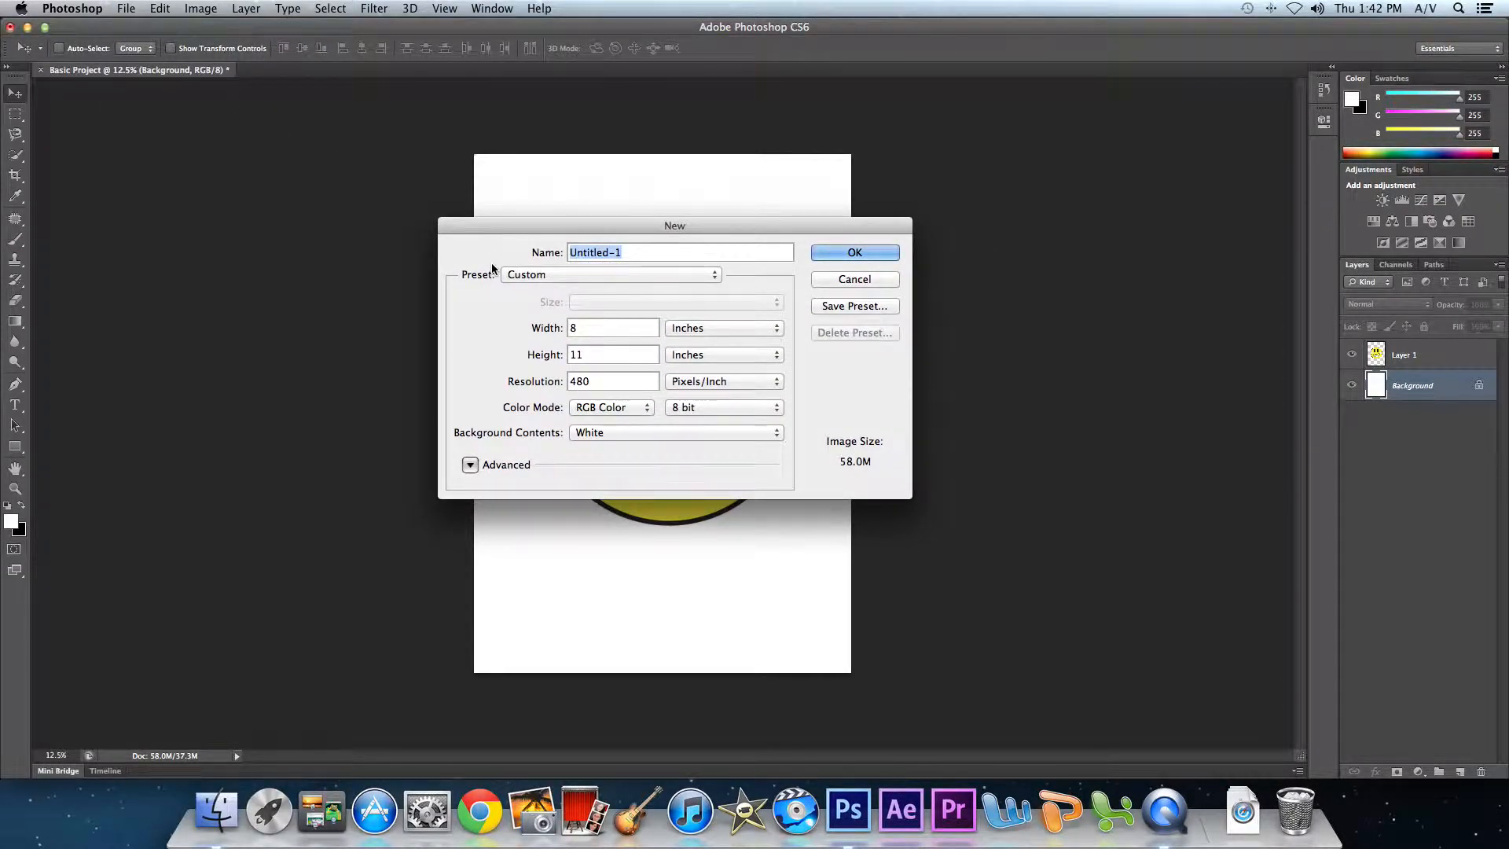
key("BackSpace")
key("BackSpace")
type("Basic Project")
key("BackSpace")
key("BackSpace")
key("BackSpace")
key("BackSpace")
key("BackSpace")
key("BackSpace")
key("BackSpace")
key("BackSpace")
key("BackSpace")
key("BackSpace")
key("BackSpace")
key("BackSpace")
type("fu")
Create the fun document with its width in Inches and White background contents, and close it.
left_click(727, 338)
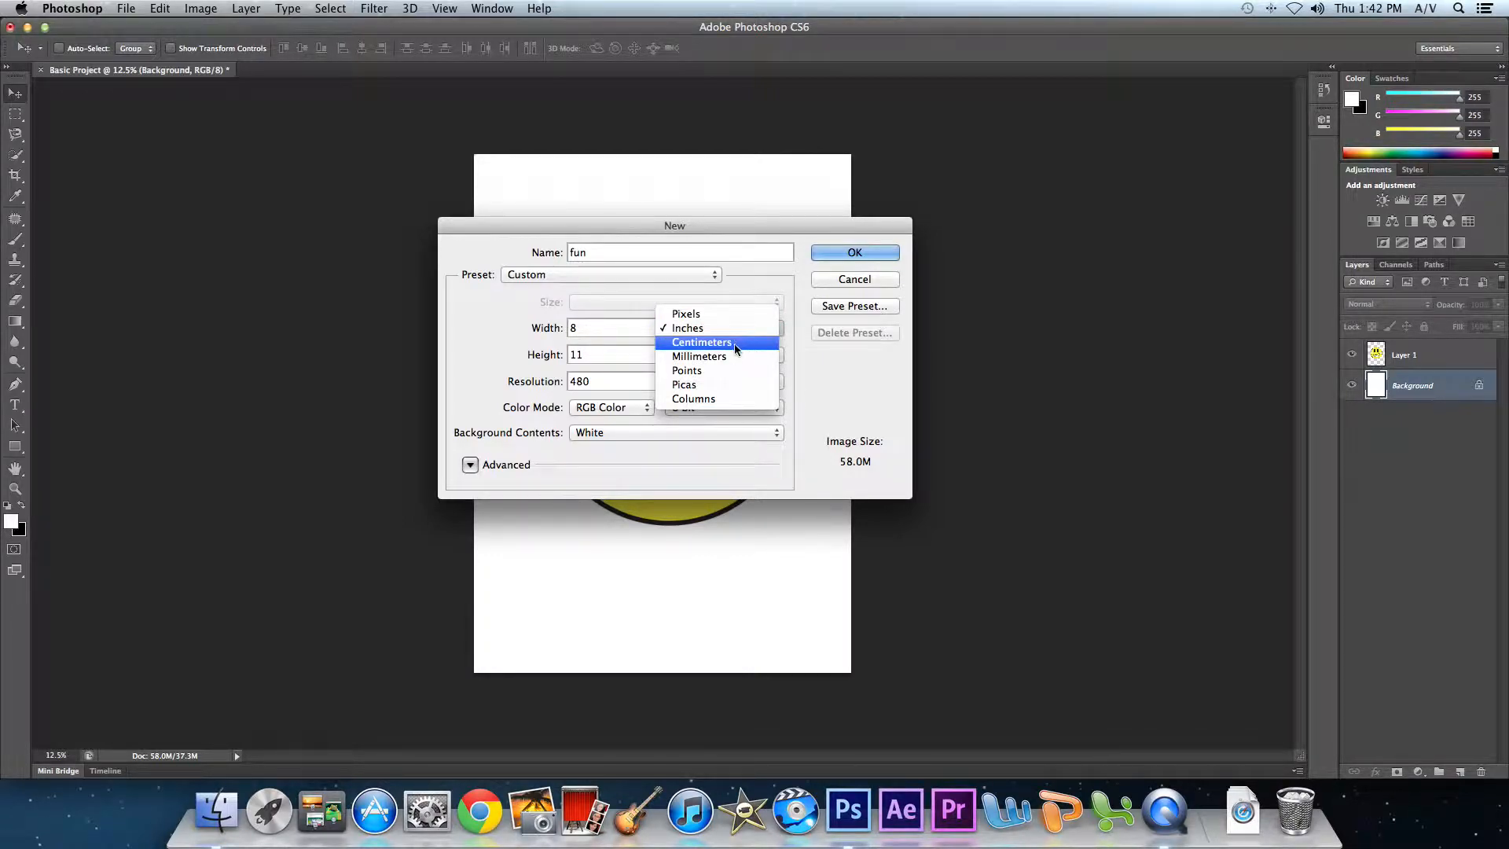
left_click(703, 327)
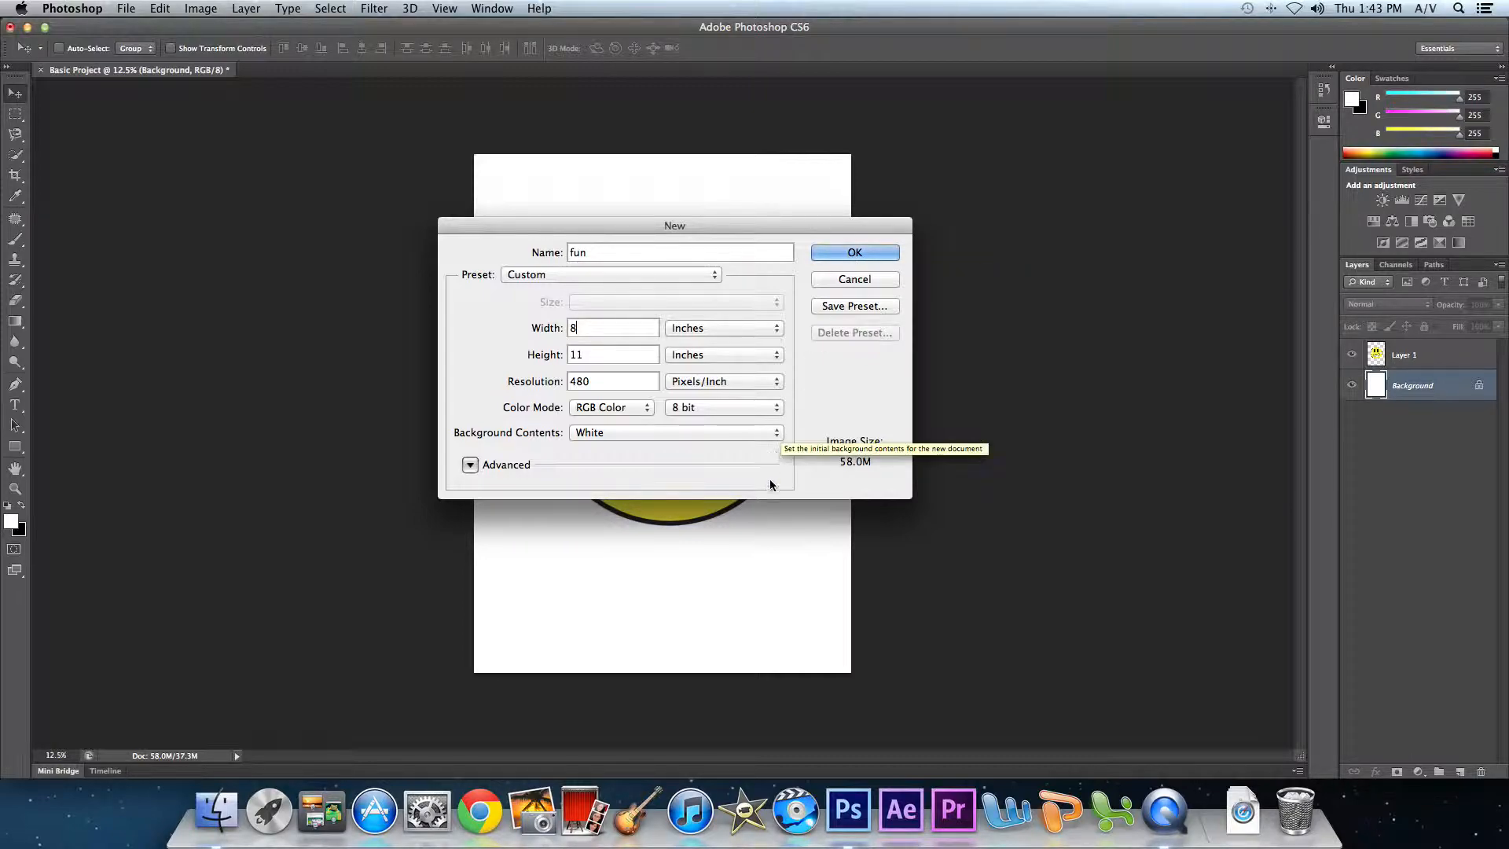
left_click(760, 437)
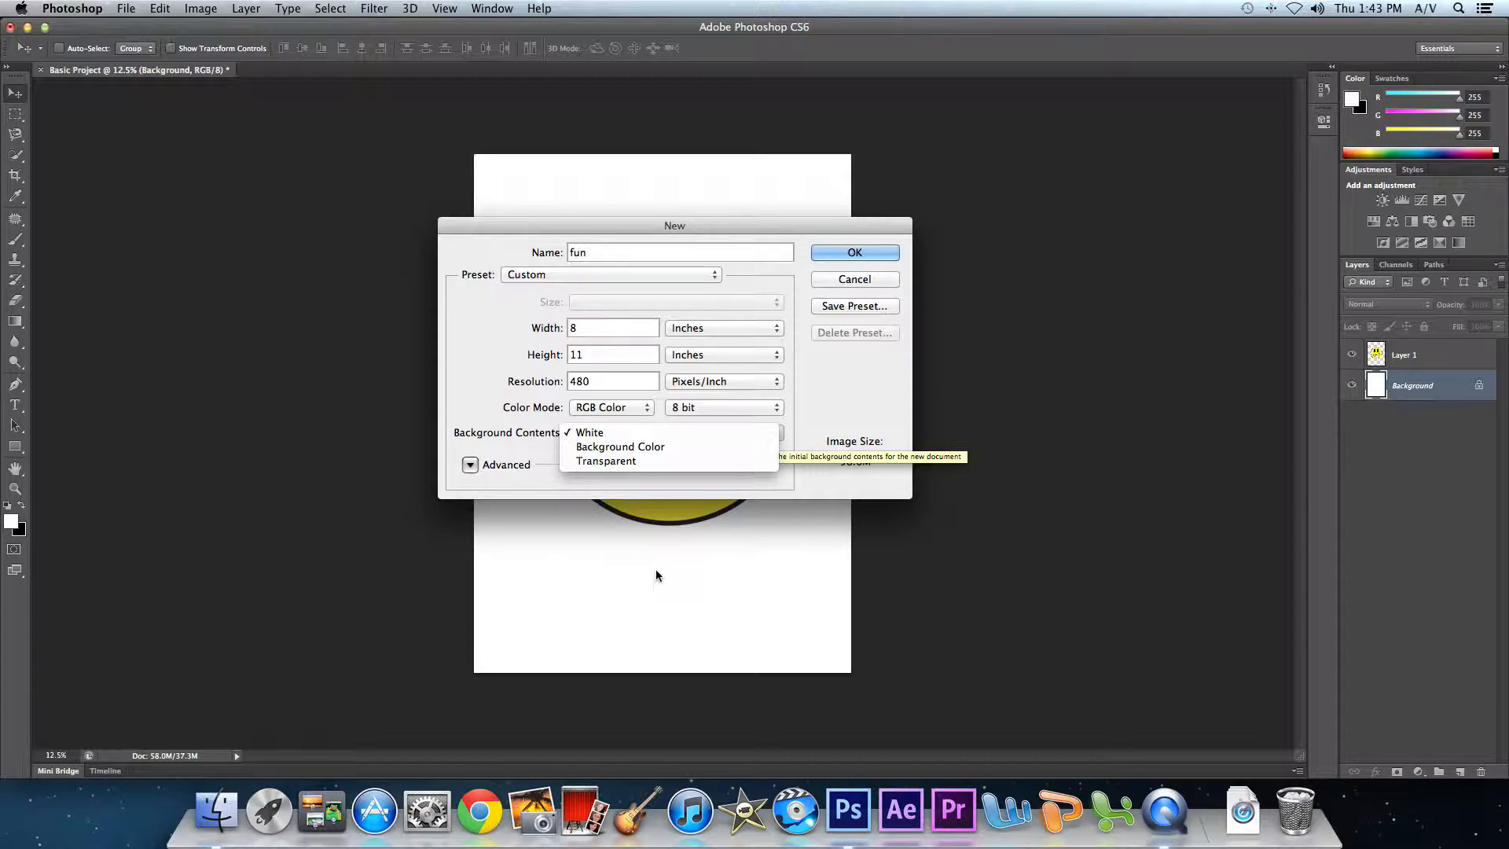
left_click(642, 451)
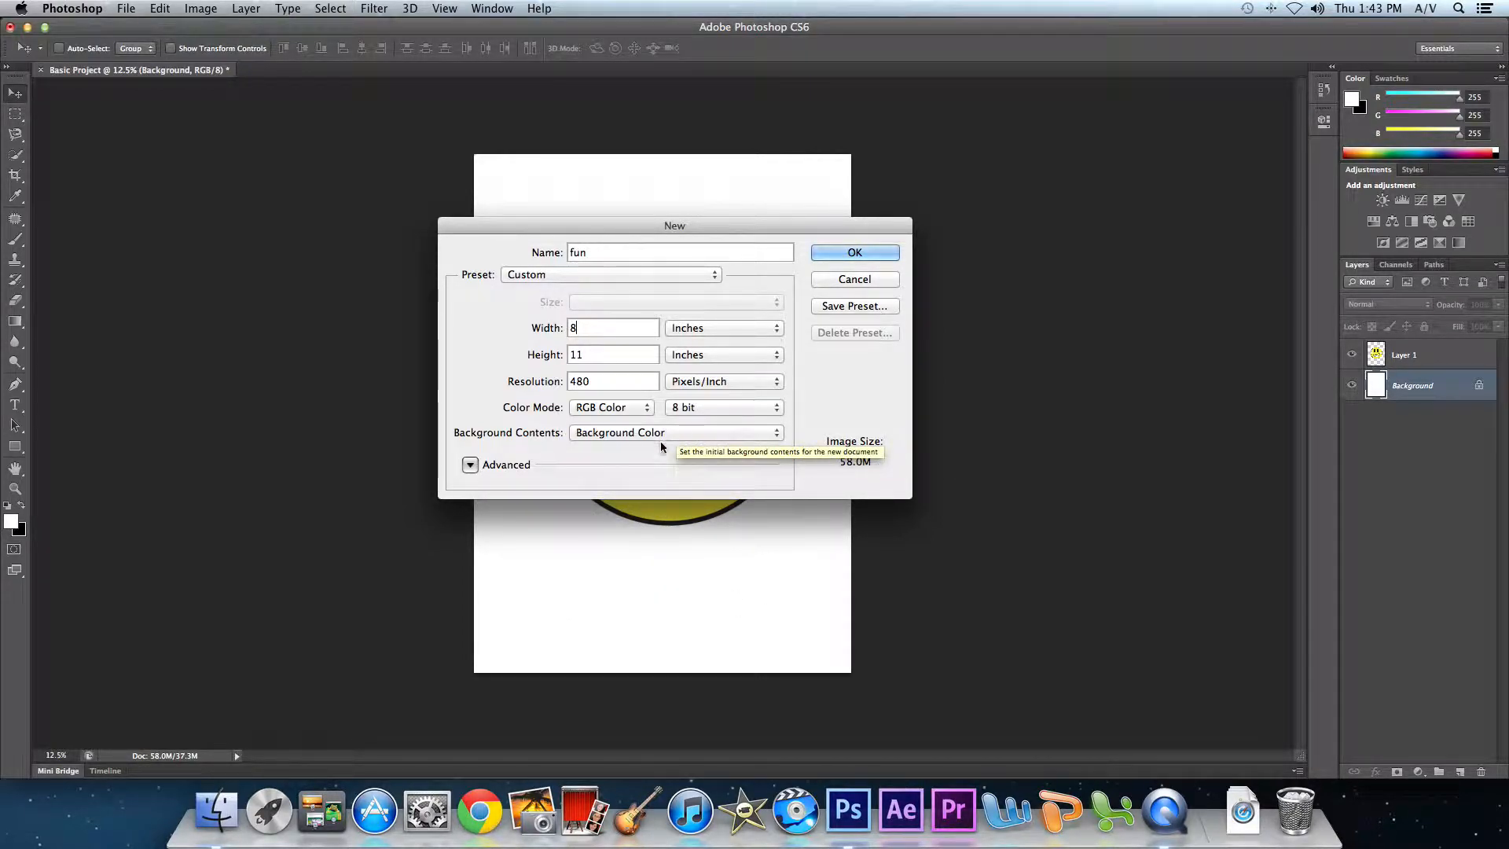
left_click(471, 464)
left_click(476, 466)
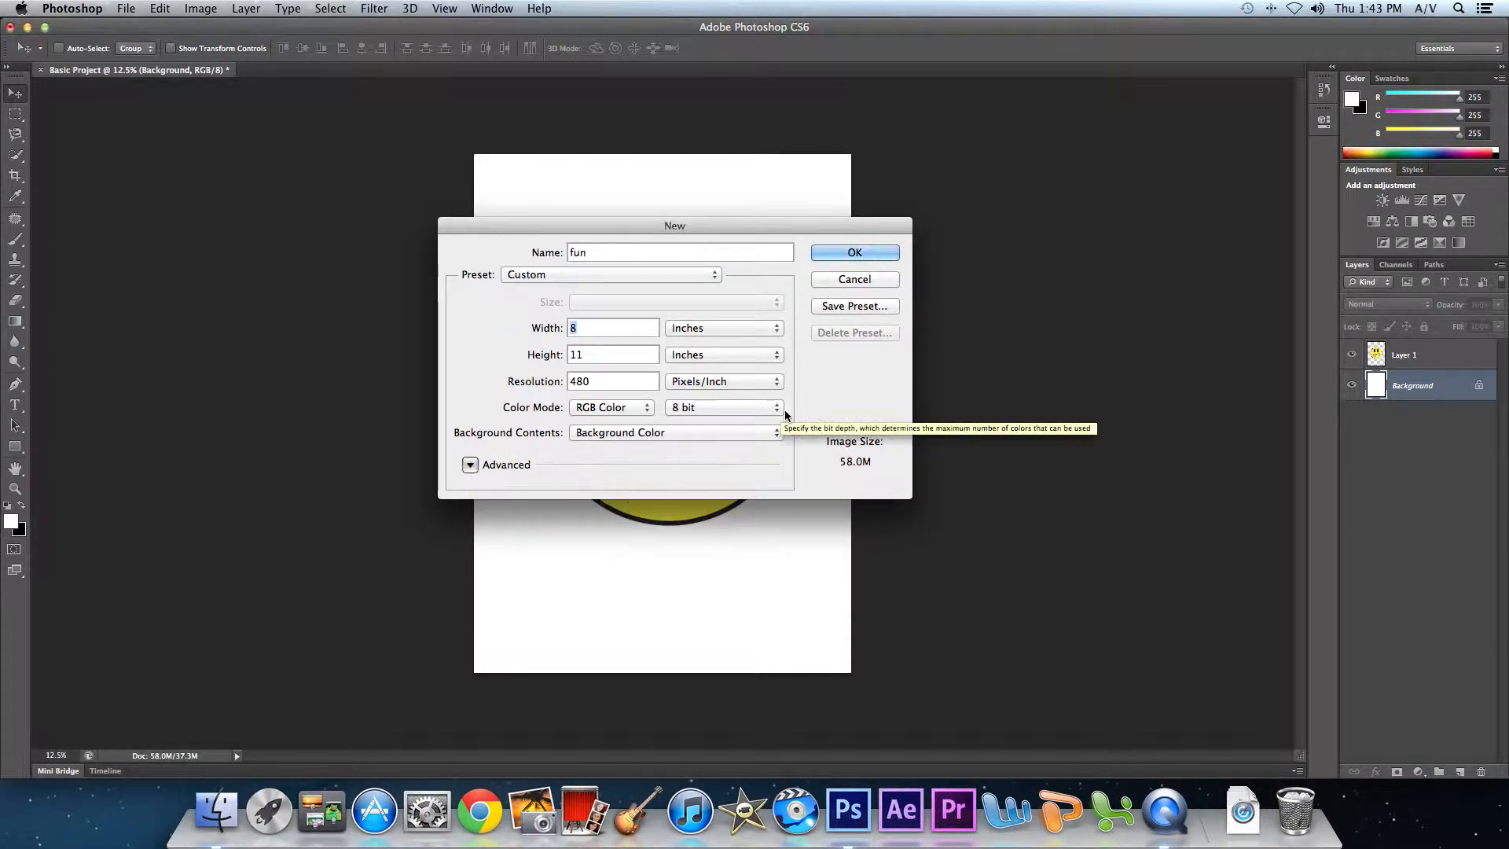
left_click(775, 432)
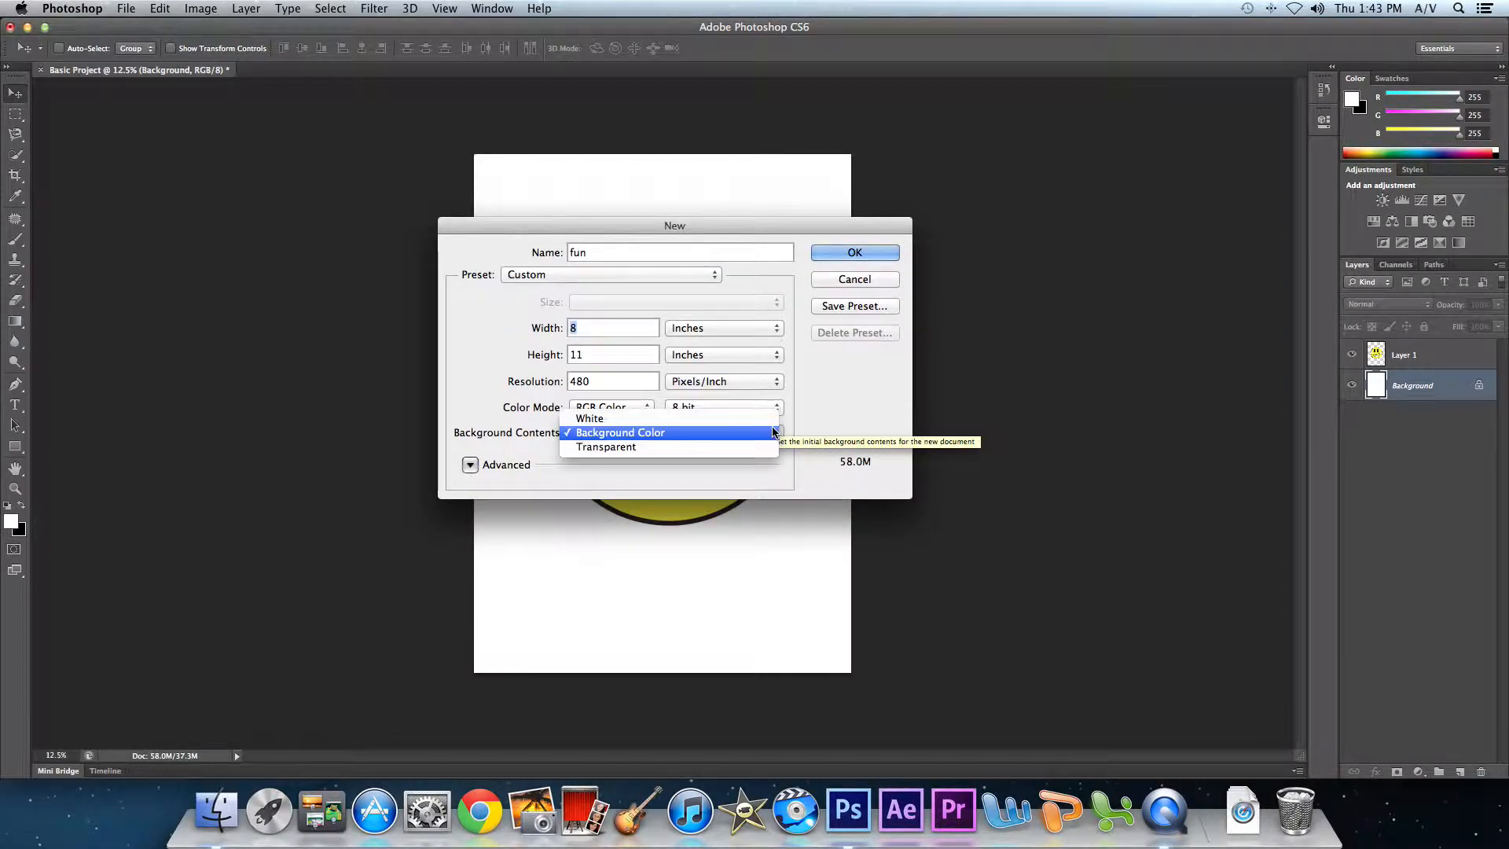
left_click(700, 419)
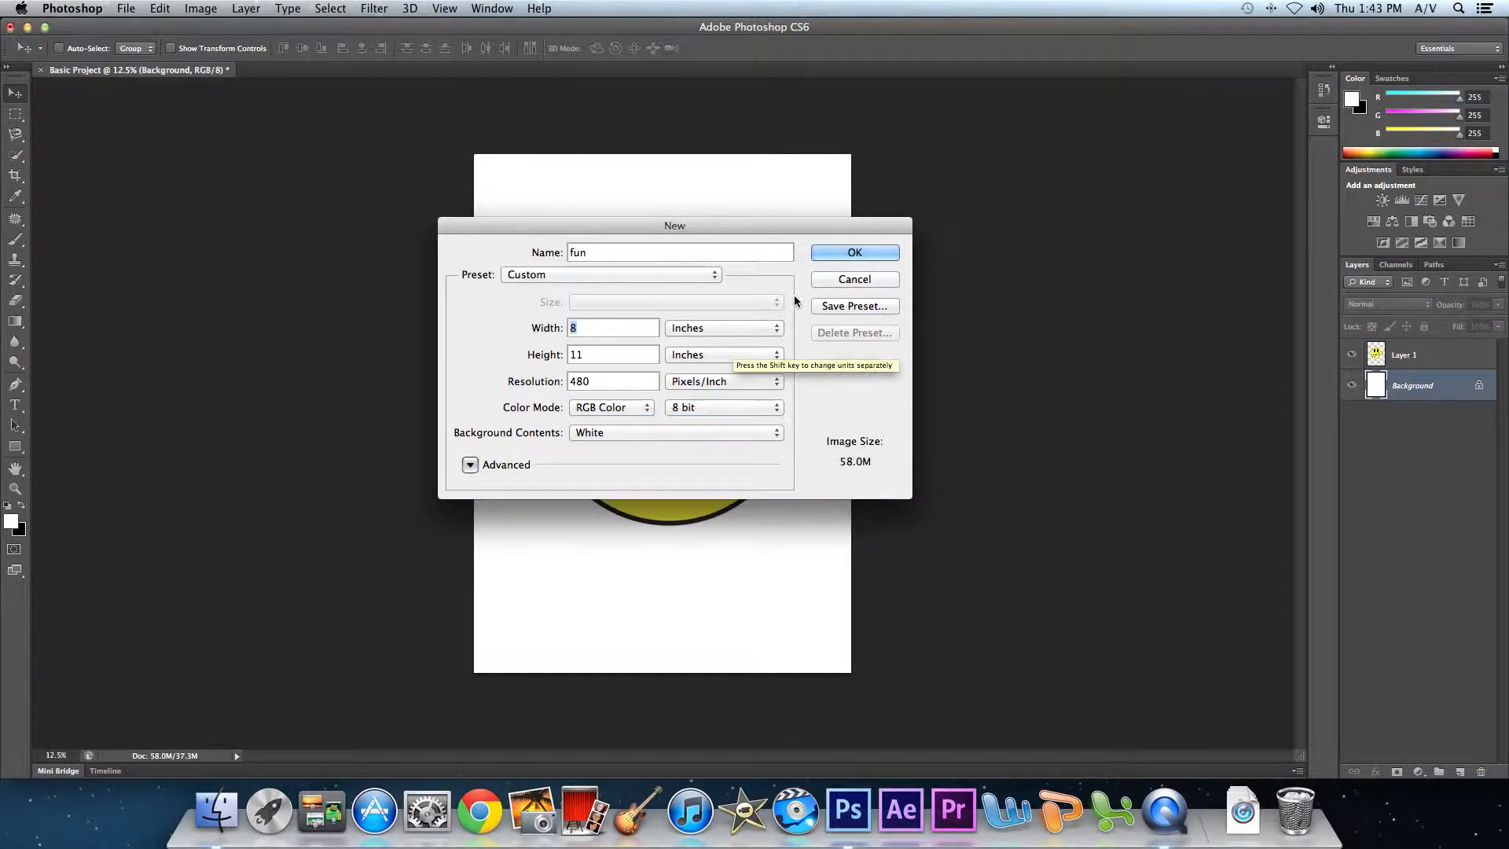
left_click(867, 256)
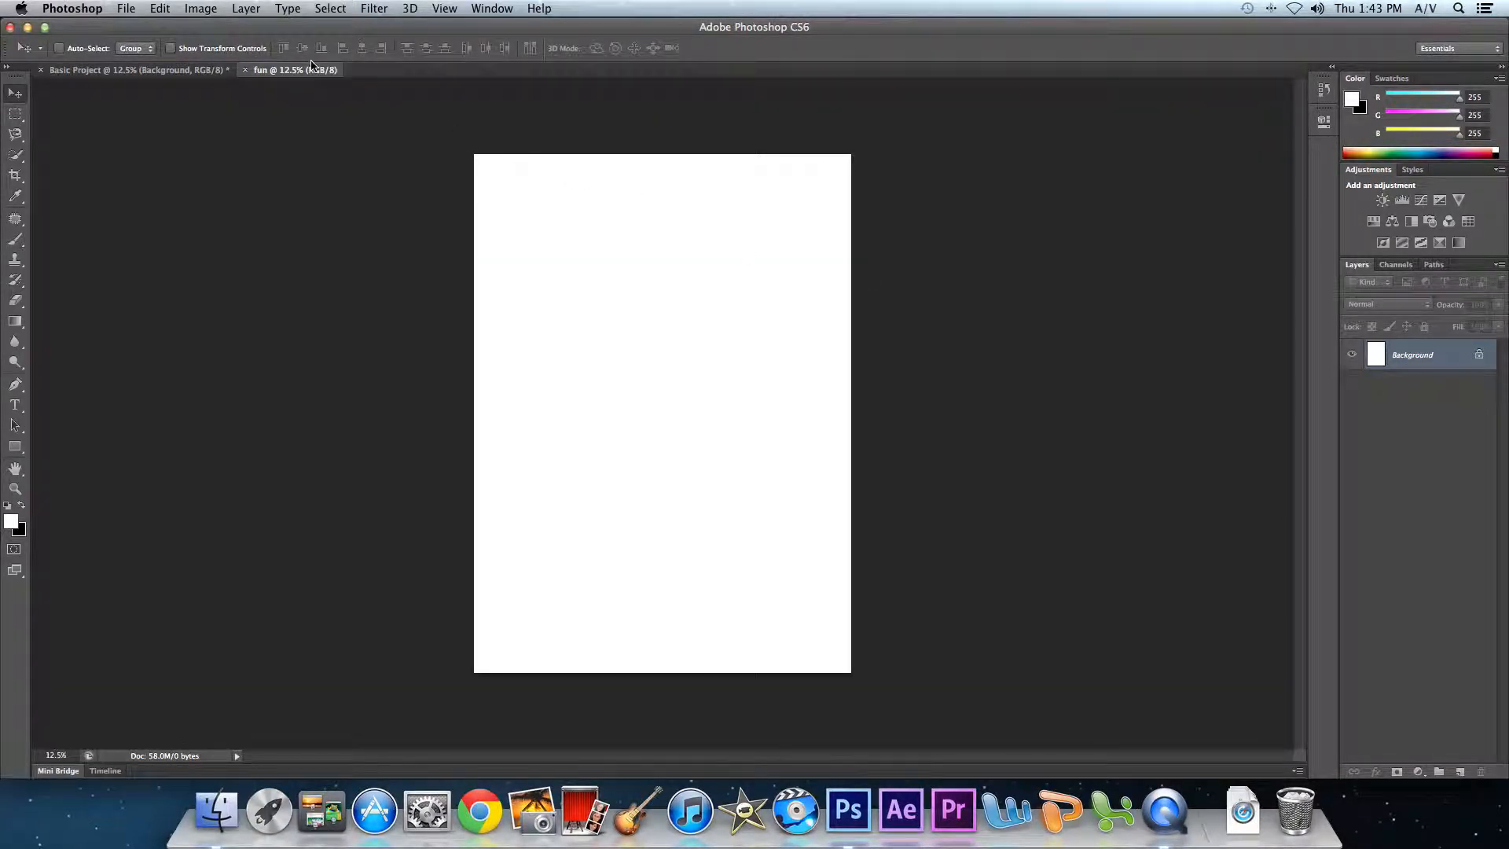
left_click(246, 70)
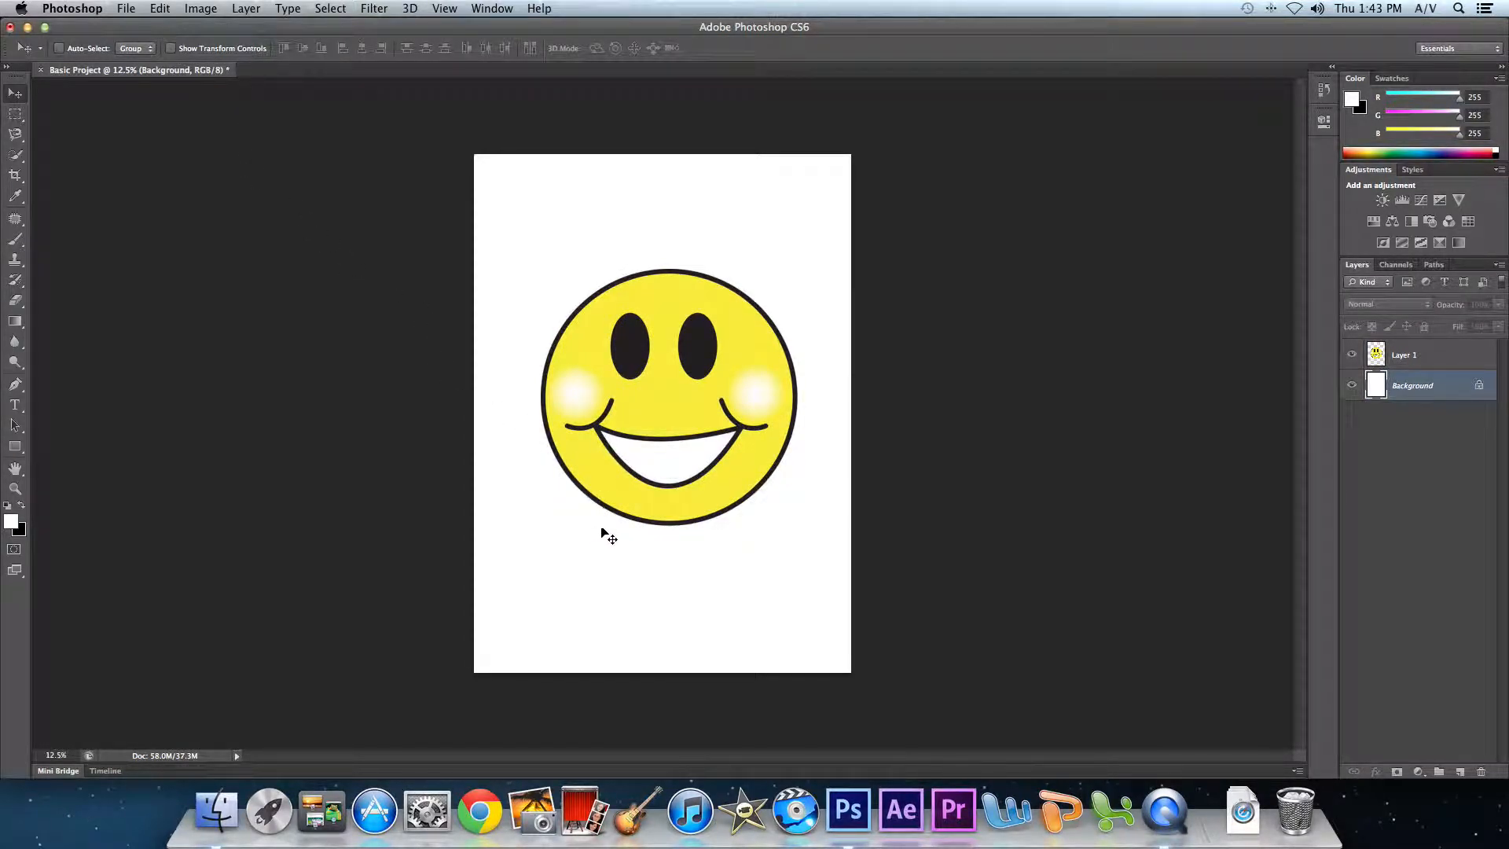
Try to move the artwork with the Background layer active, and move the smiley face slightly using Layer 1.
left_click_drag(778, 394, 723, 374)
left_click(862, 273)
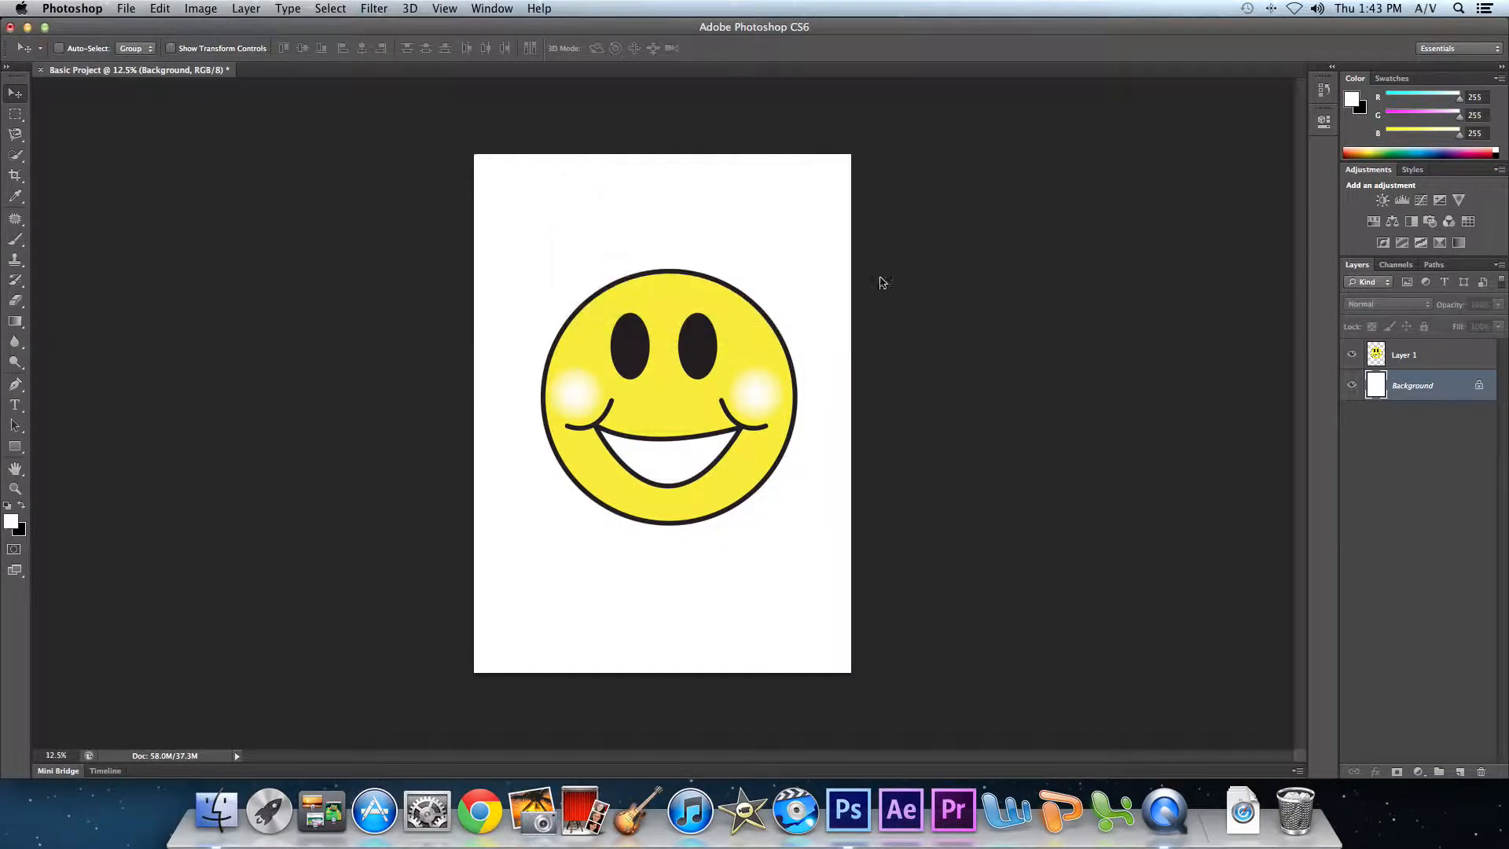
left_click(1407, 355)
mouse_move(747, 394)
left_mouse_down()
mouse_move(655, 409)
mouse_move(731, 365)
mouse_move(737, 392)
left_mouse_up()
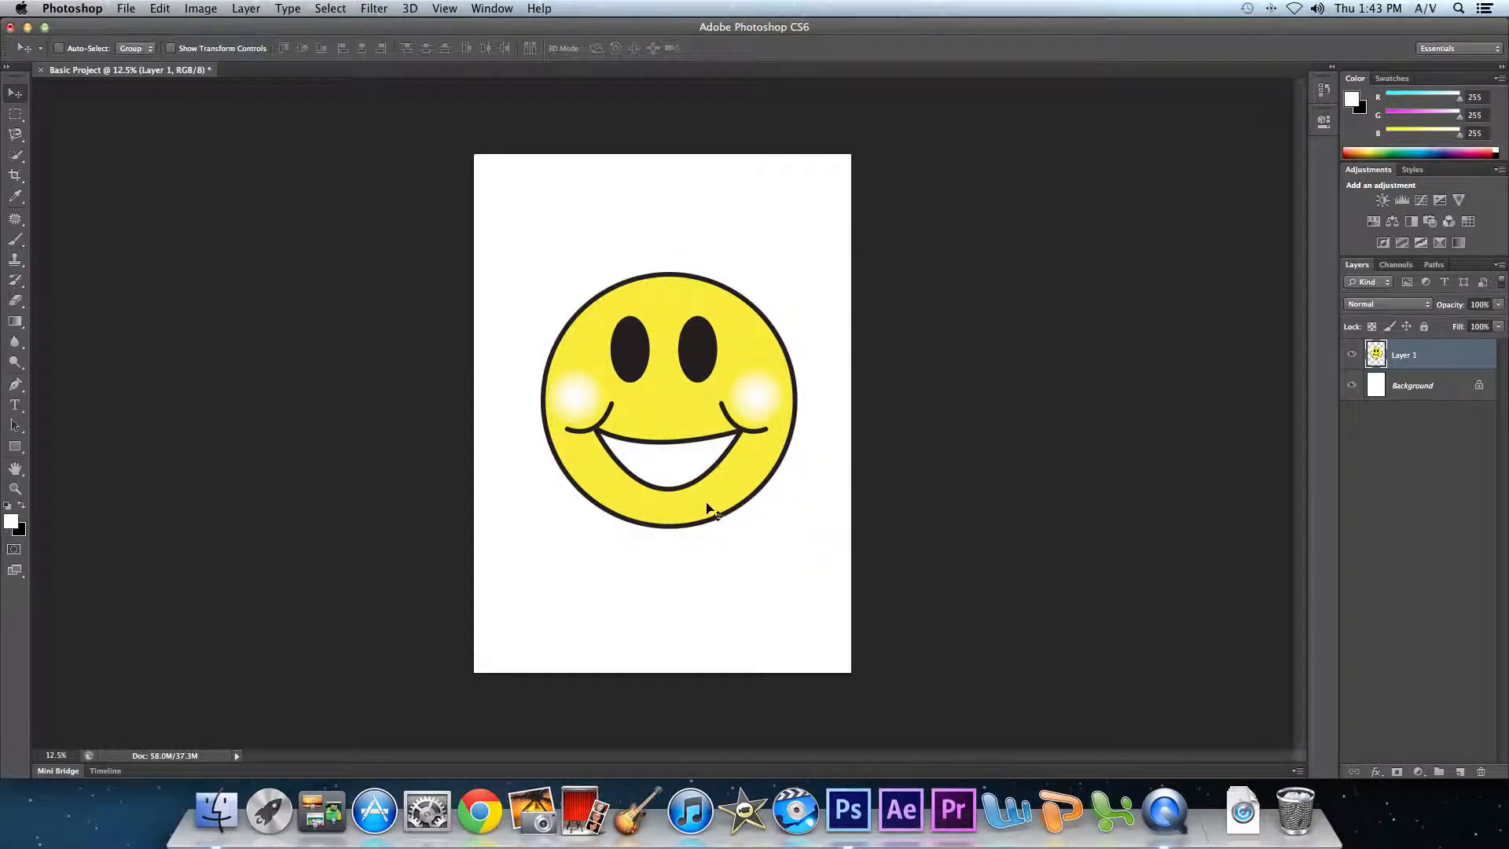
Switch between the Background layer and Layer 1, and move the smiley face on Layer 1 slightly up and to the right.
left_click(1410, 399)
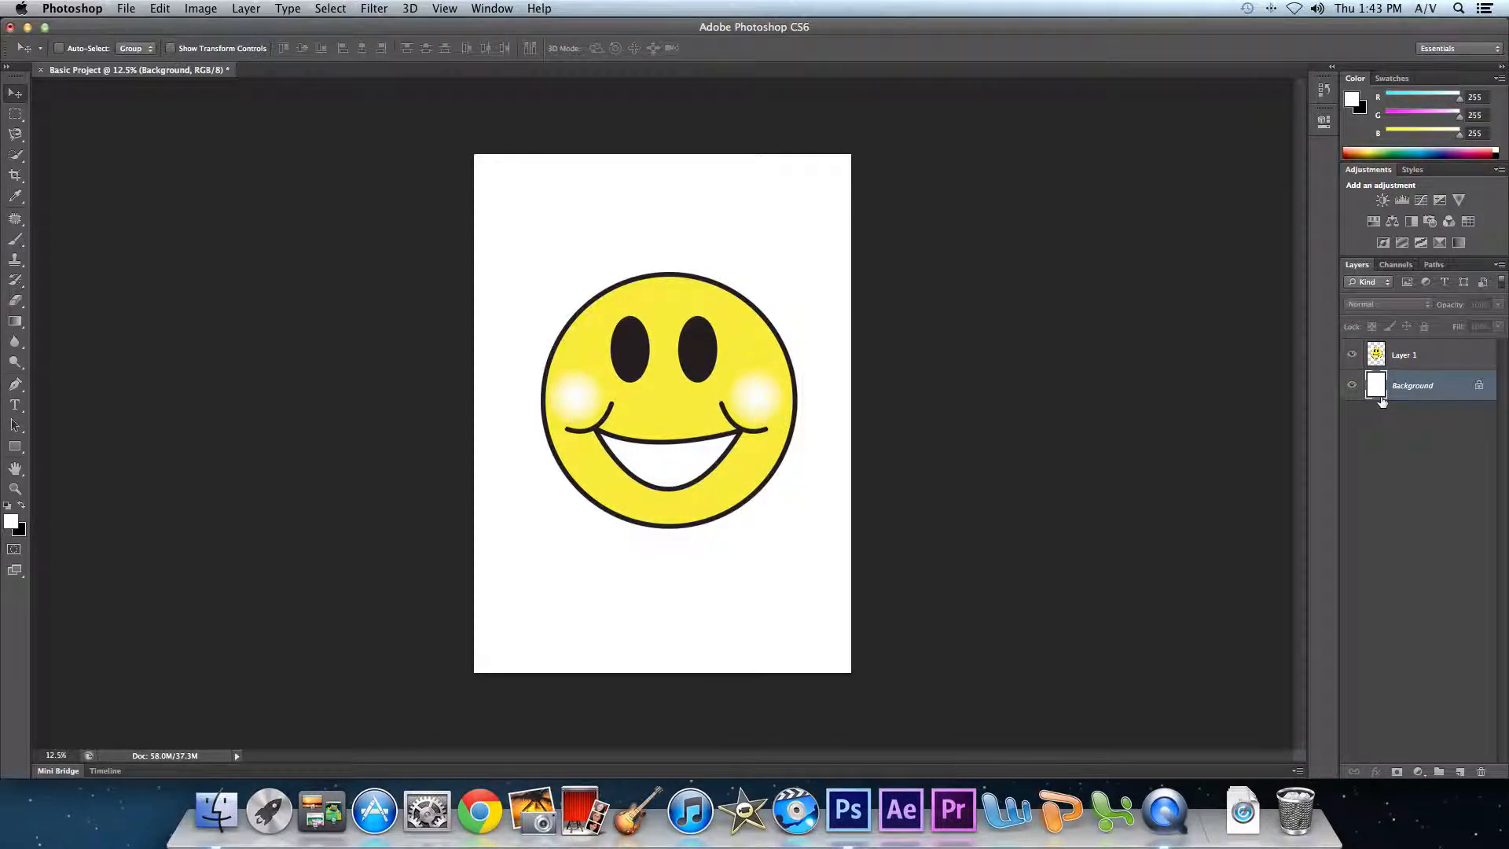
left_click(1420, 360)
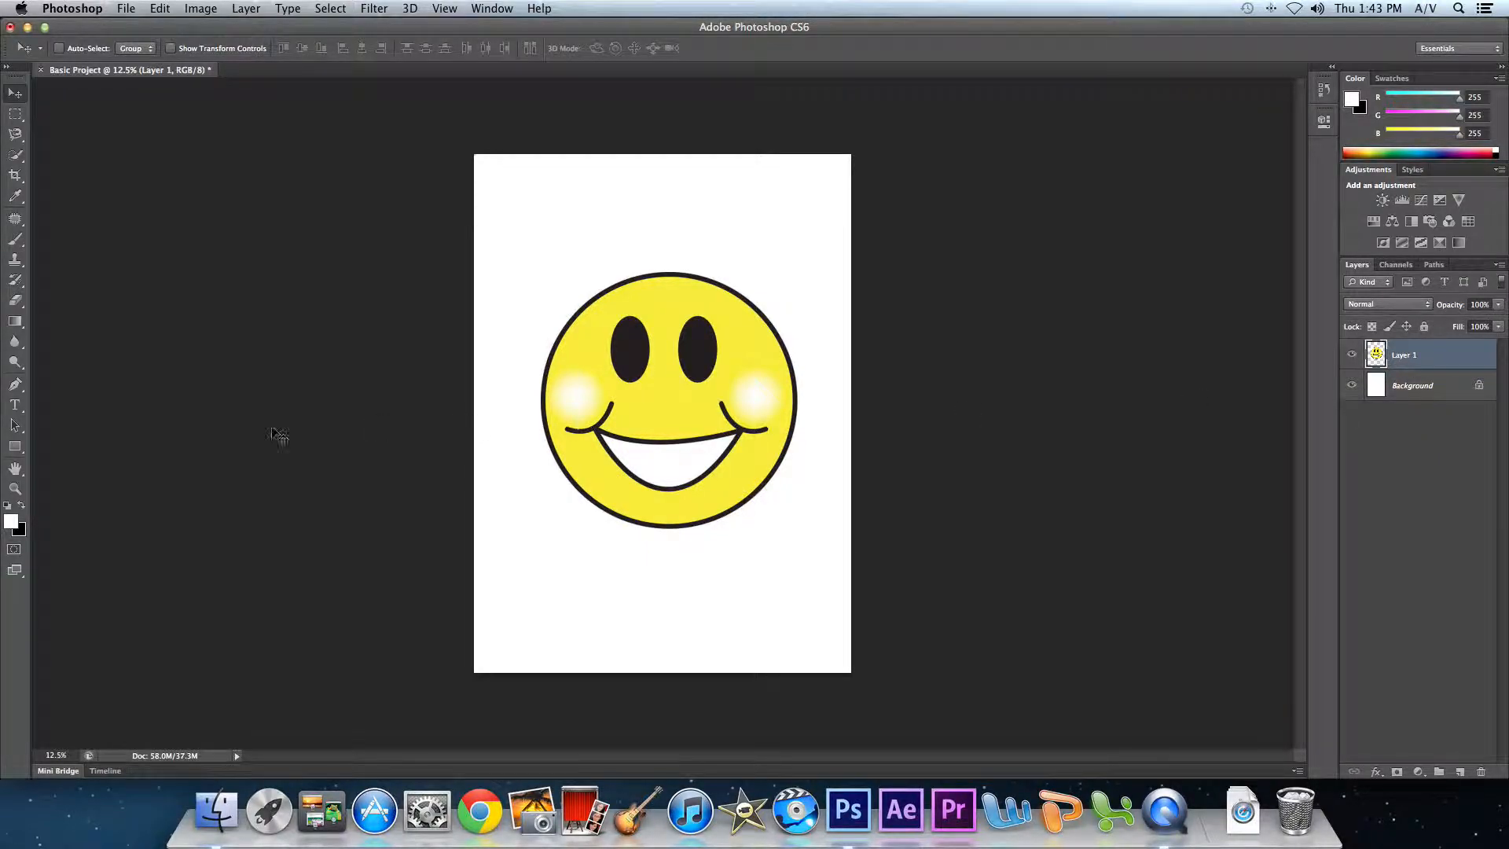
left_click_drag(625, 440, 599, 466)
left_click_drag(705, 438, 741, 406)
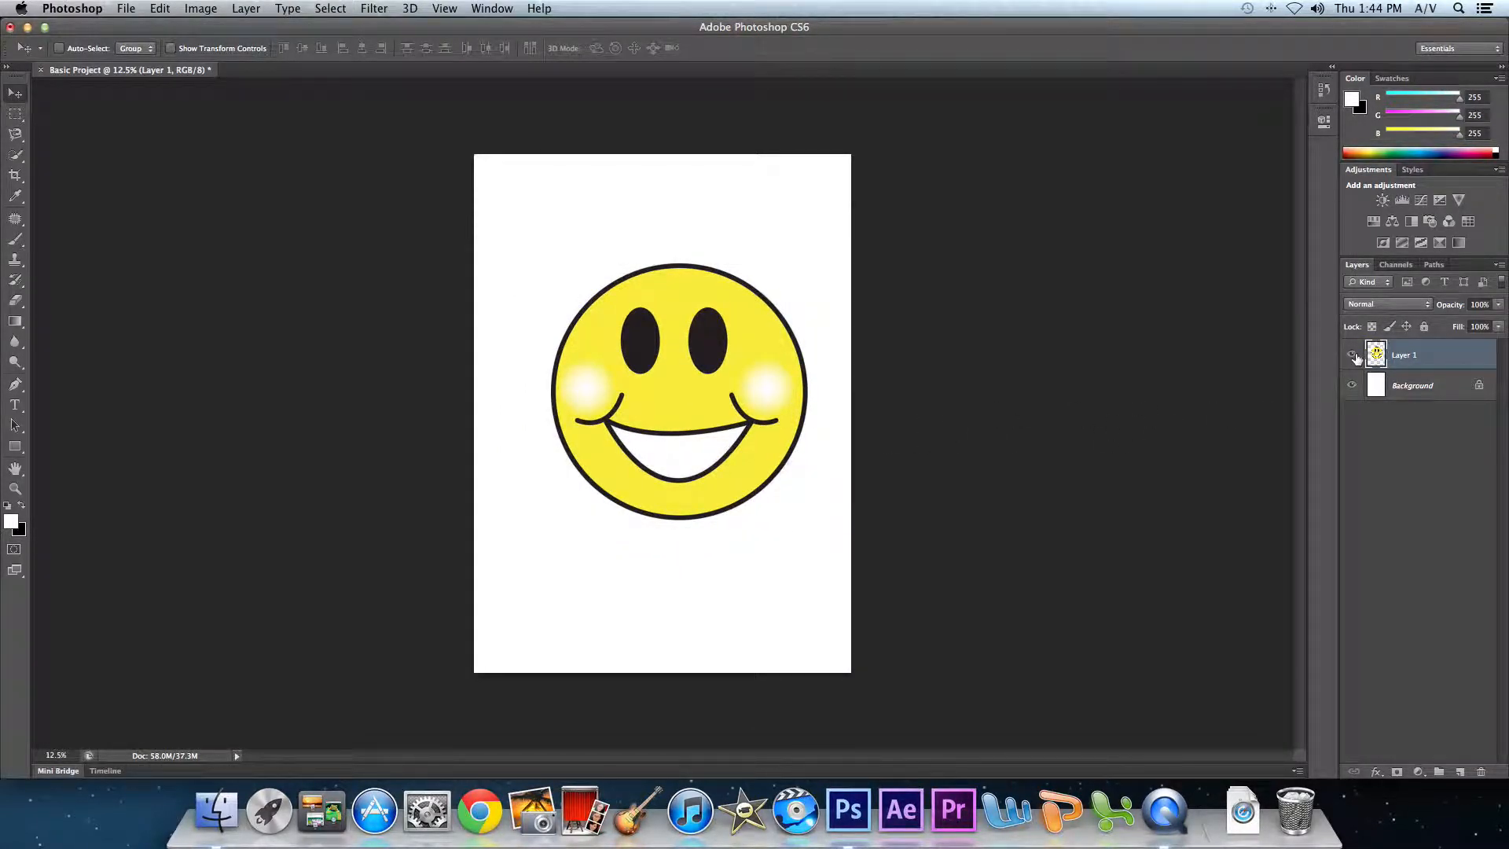
Hide Layer 1 and show it again, and shift the smiley face very slightly on the page.
left_click(1354, 356)
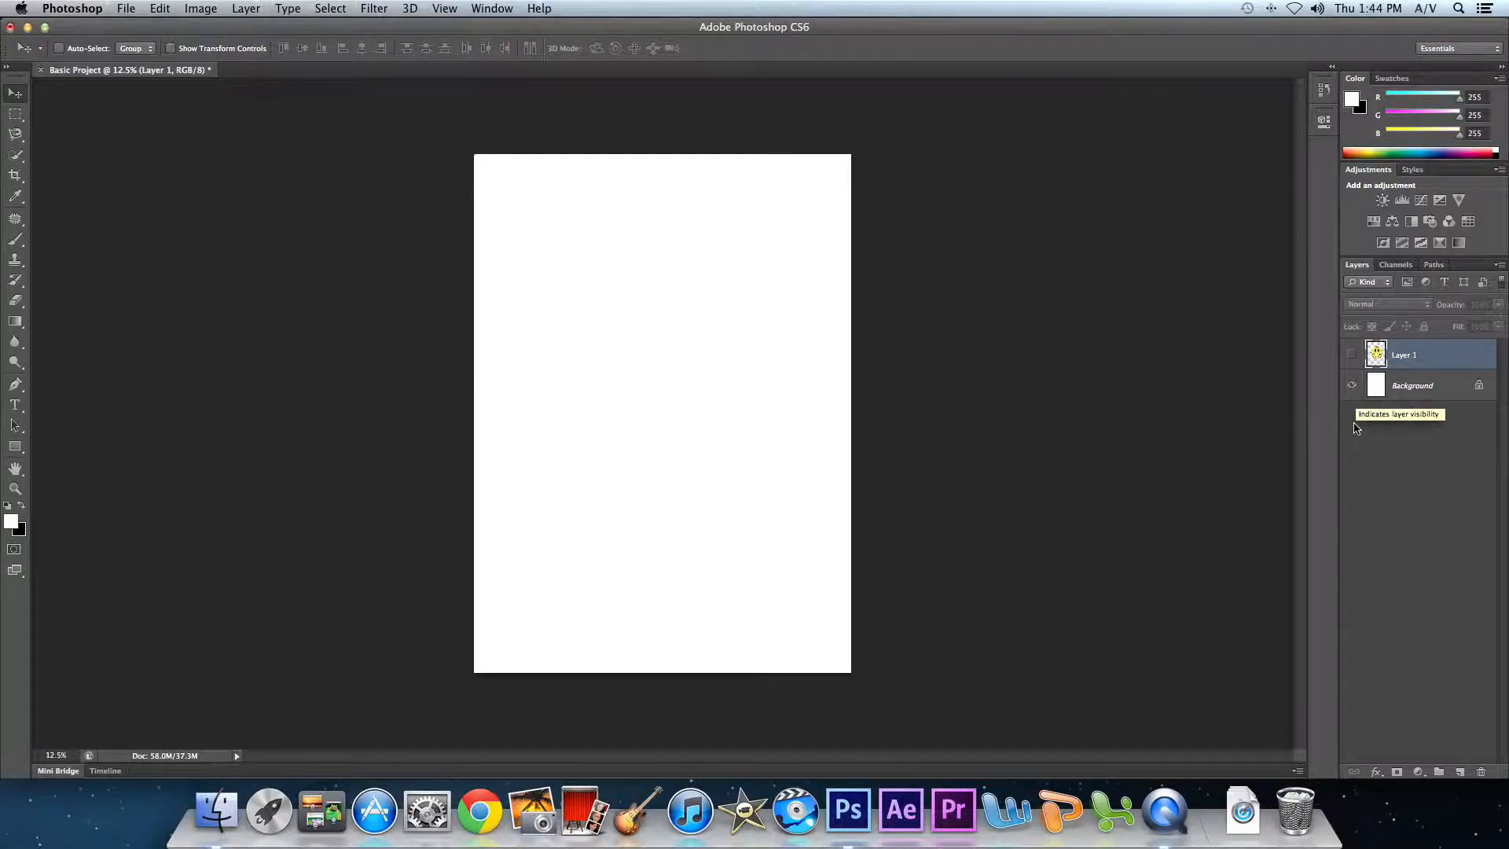
left_click(1352, 358)
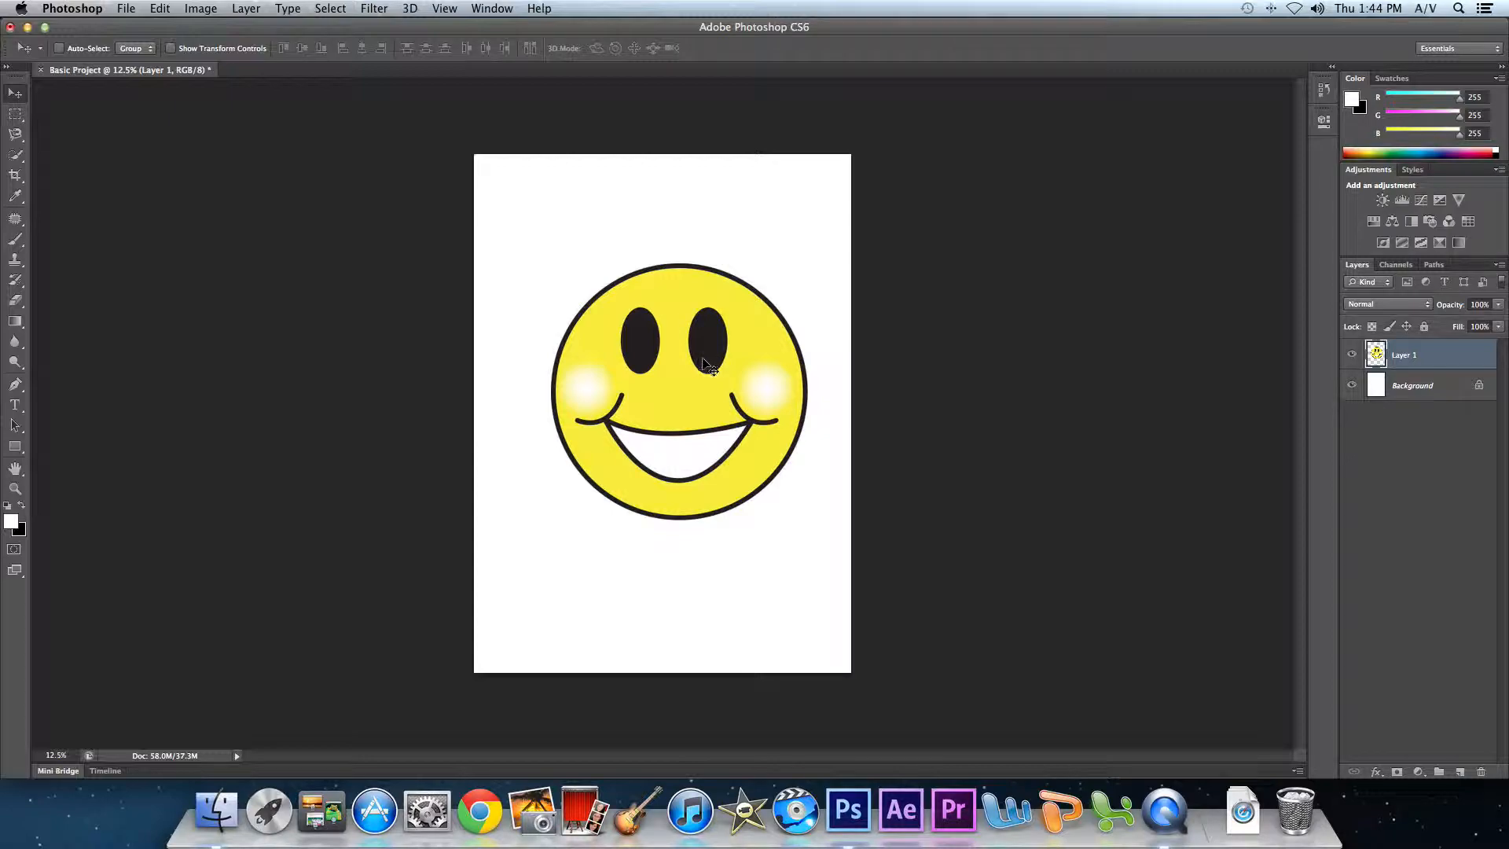
left_click_drag(716, 495, 747, 397)
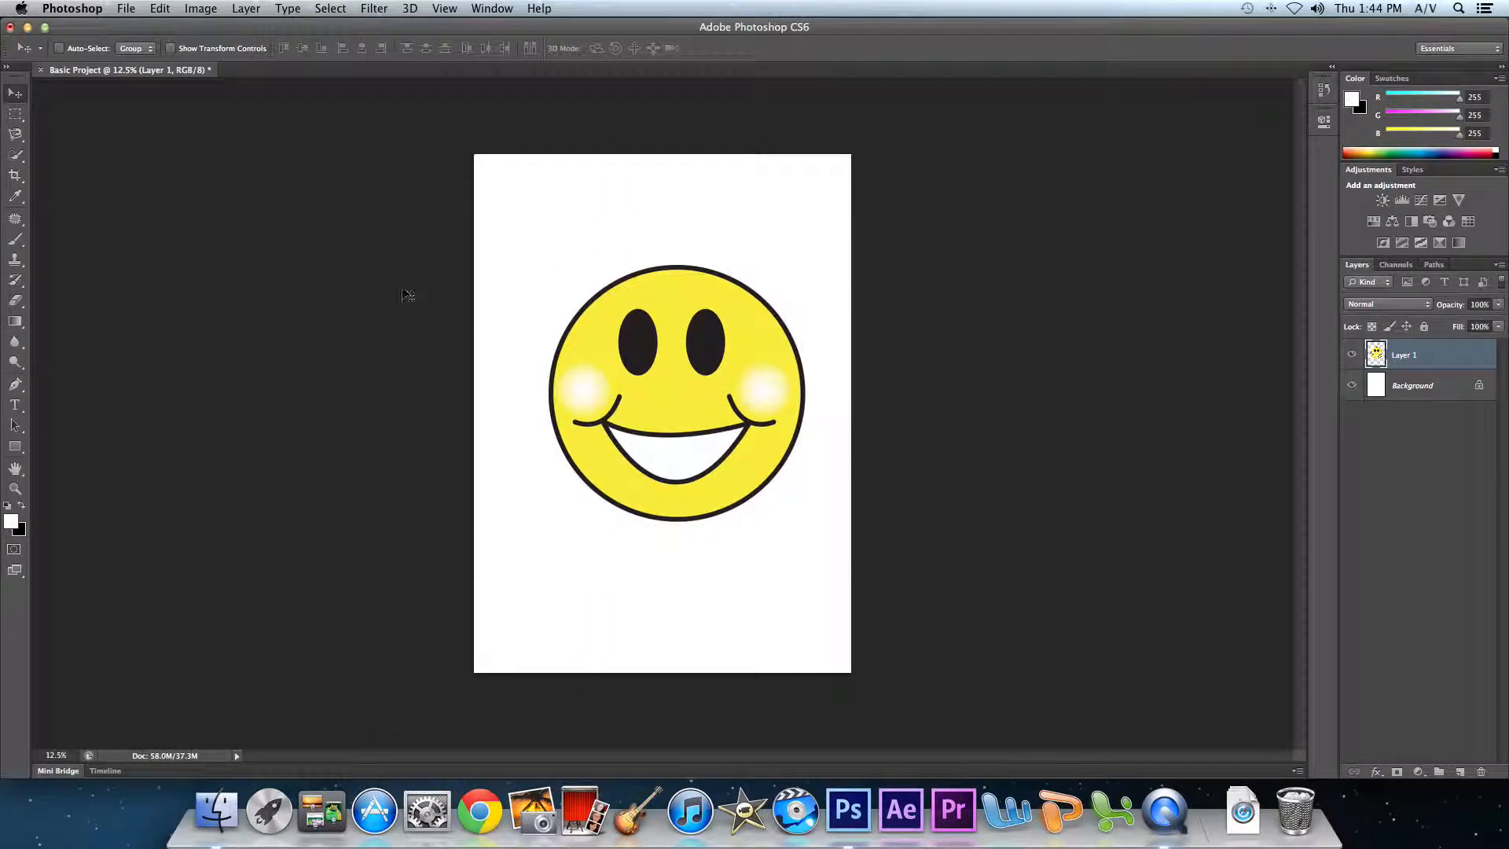
Select a rectangular area around the whole smiley face with the Rectangular Marquee tool, and deselect it.
left_click(19, 117)
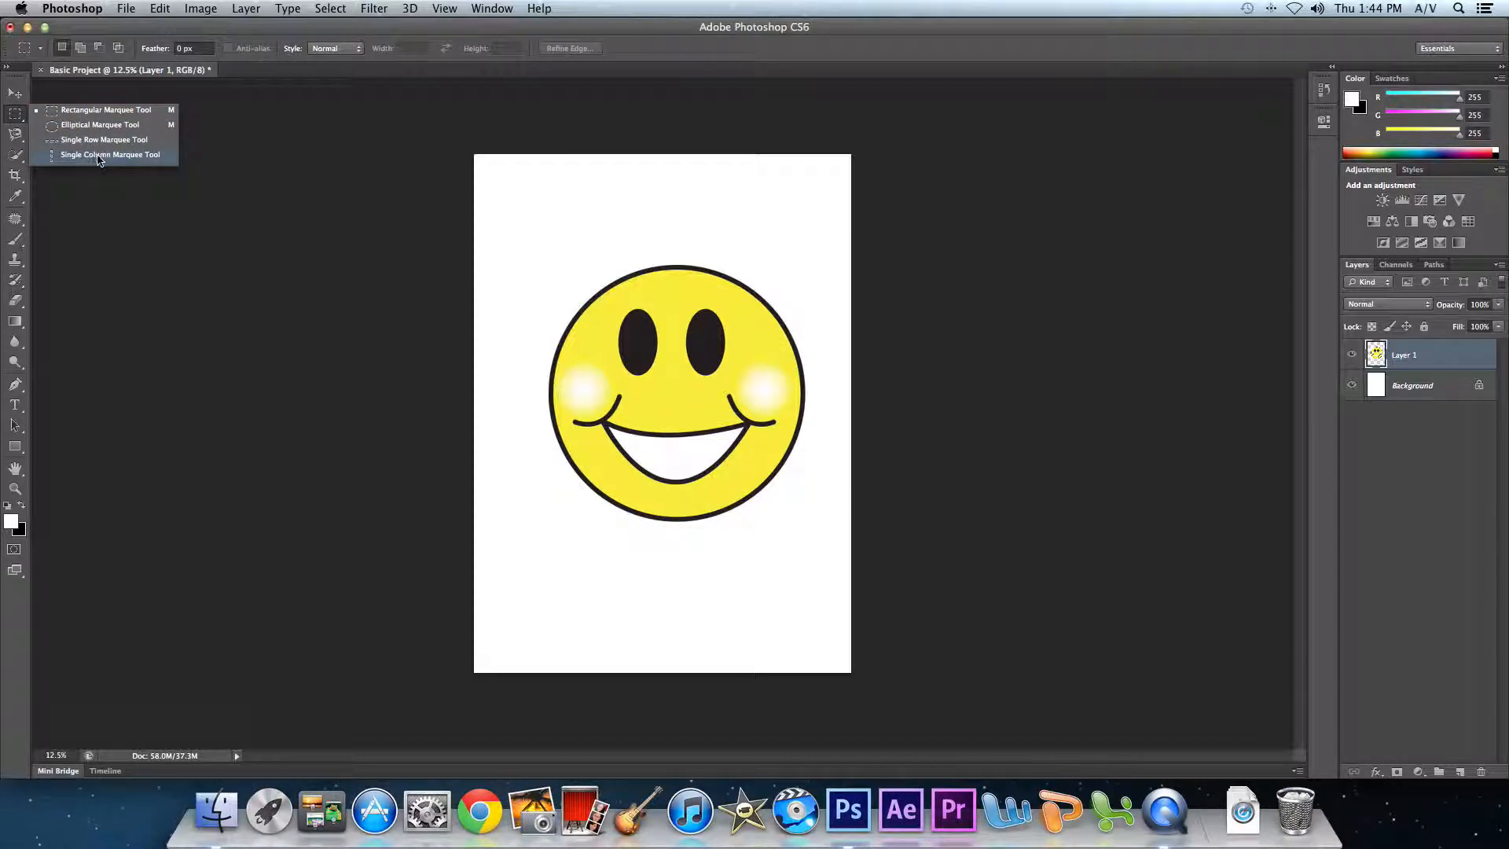
left_click(86, 114)
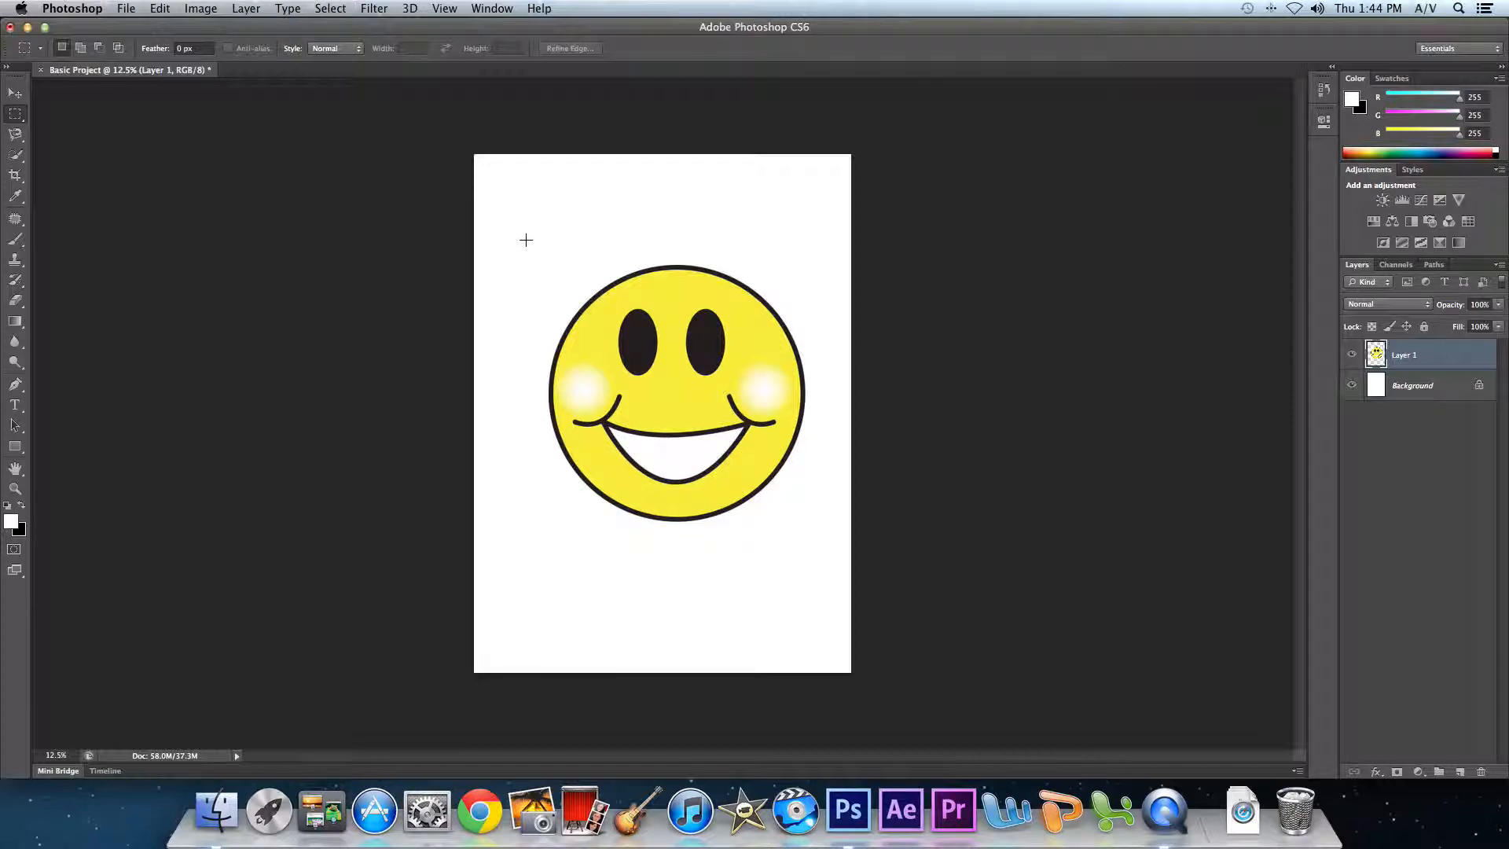
left_click_drag(534, 247, 816, 549)
left_click_drag(817, 547, 816, 548)
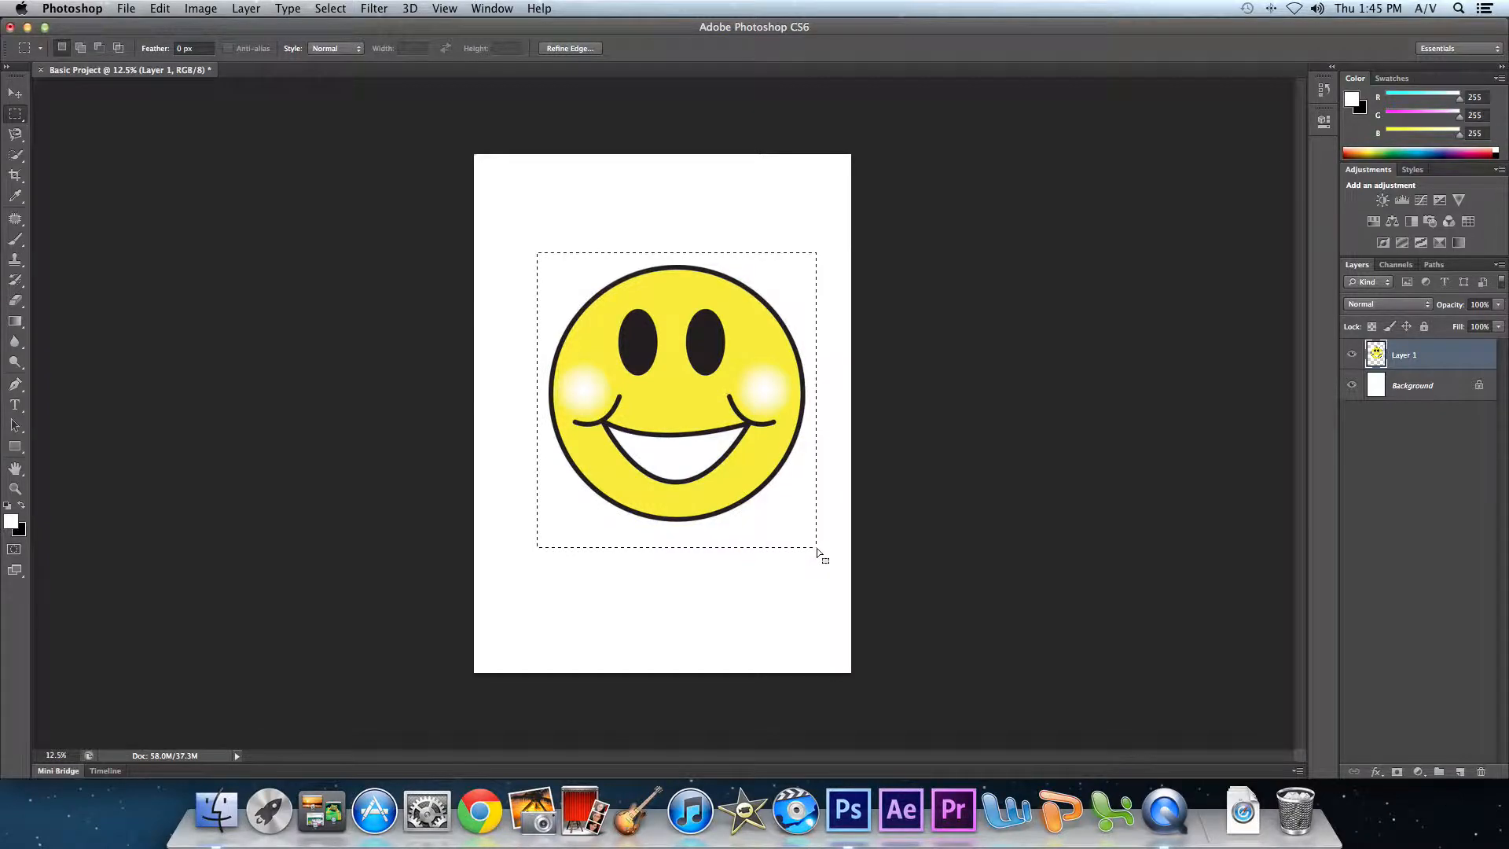
key("super+d")
Move the smiley face slightly down and to the left with the Move tool.
left_click(15, 93)
mouse_move(634, 402)
left_mouse_down()
mouse_move(619, 391)
mouse_move(628, 416)
left_mouse_up()
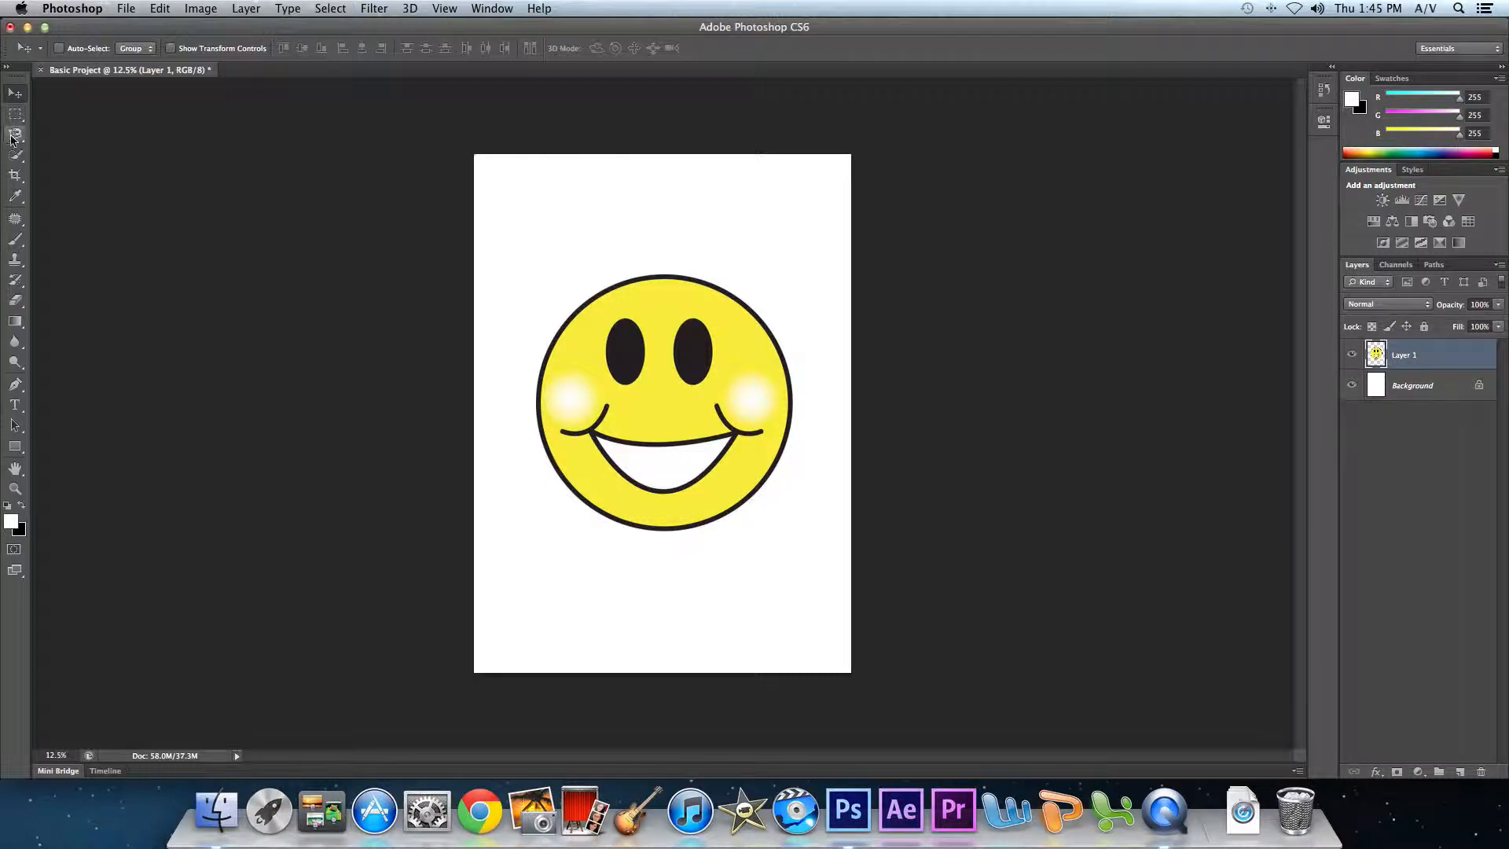
Delete the smiley face inside an Elliptical Marquee selection drawn around it, undo the deletion and clear the selection.
left_click_drag(15, 114, 42, 139)
left_click(130, 129)
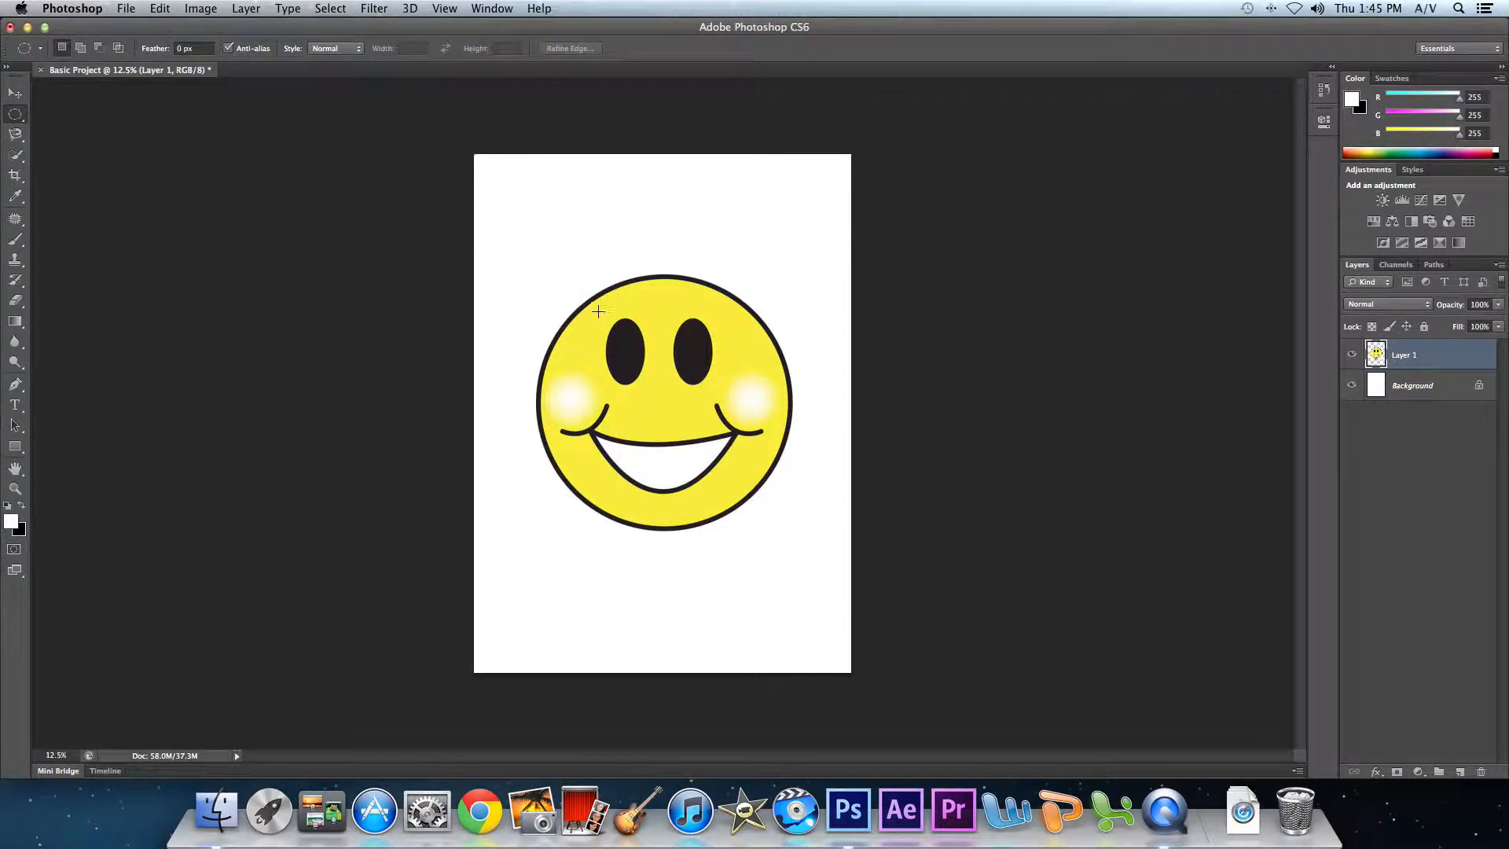
left_click_drag(522, 252, 807, 553)
left_click_drag(671, 459, 687, 549)
key("Delete")
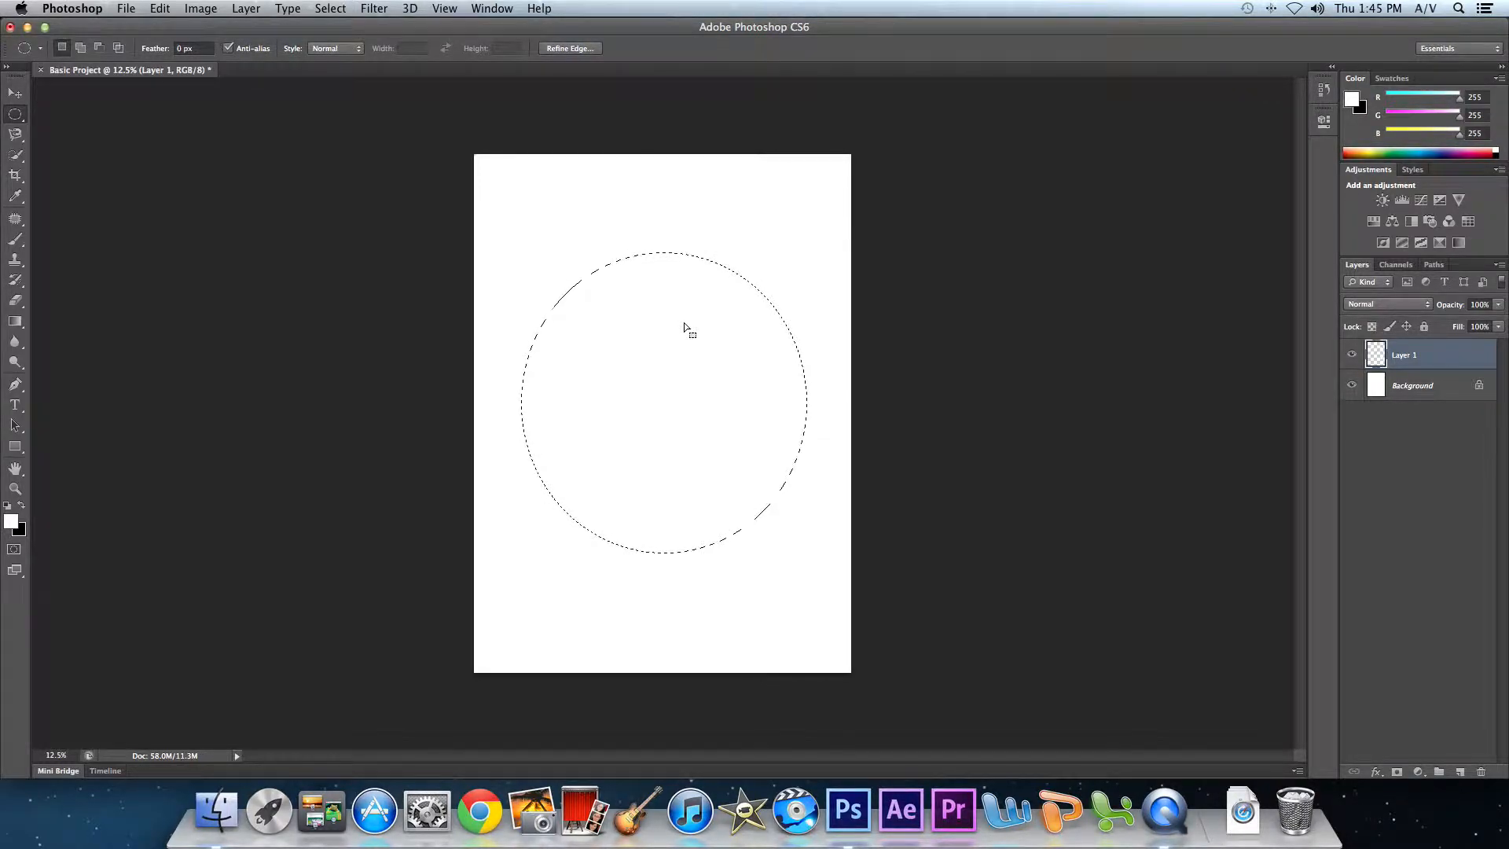
key("super+z")
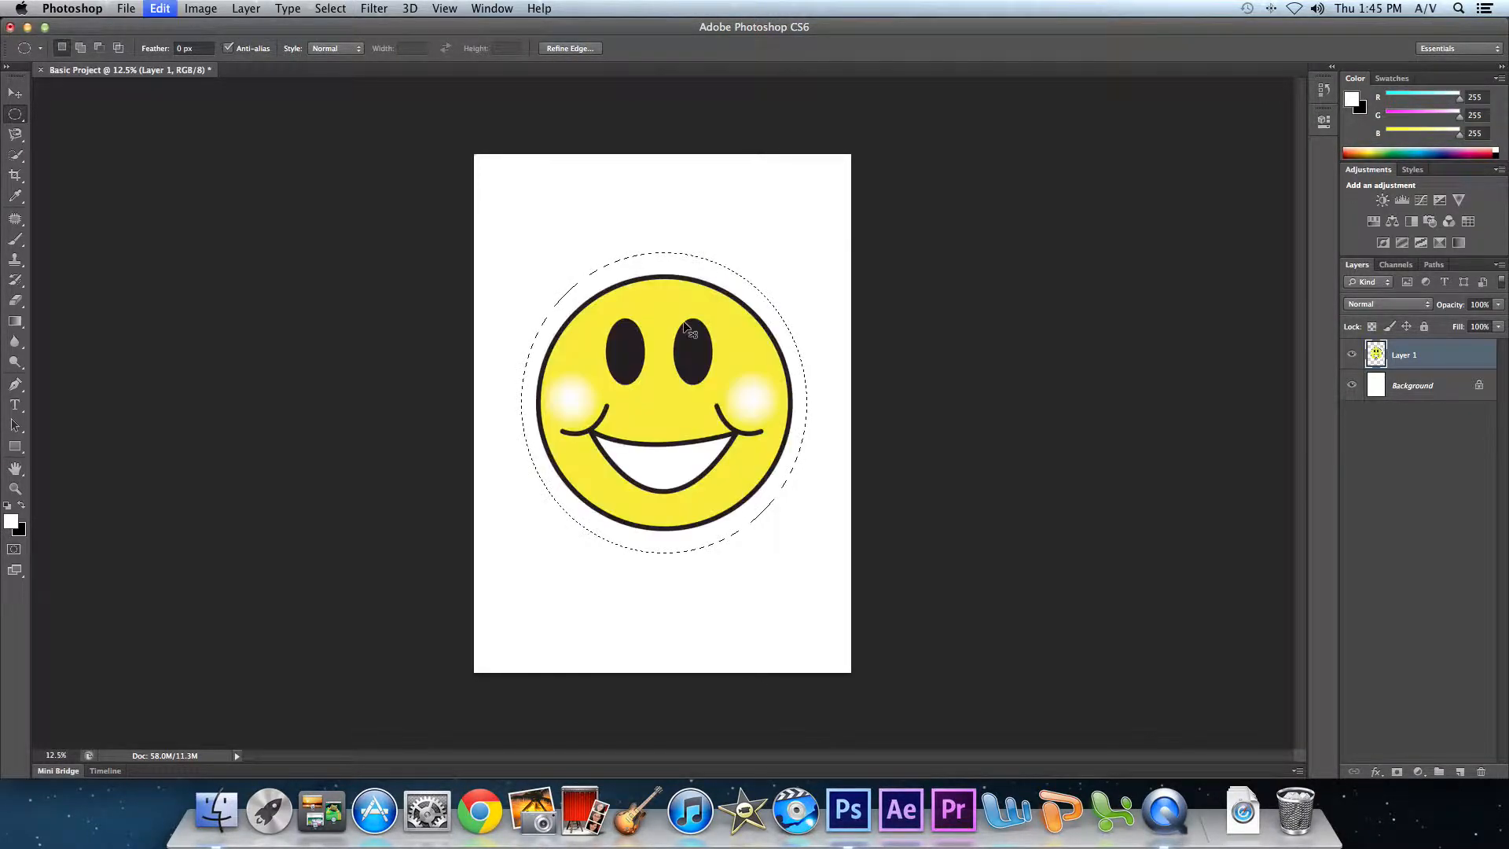
key("super+d")
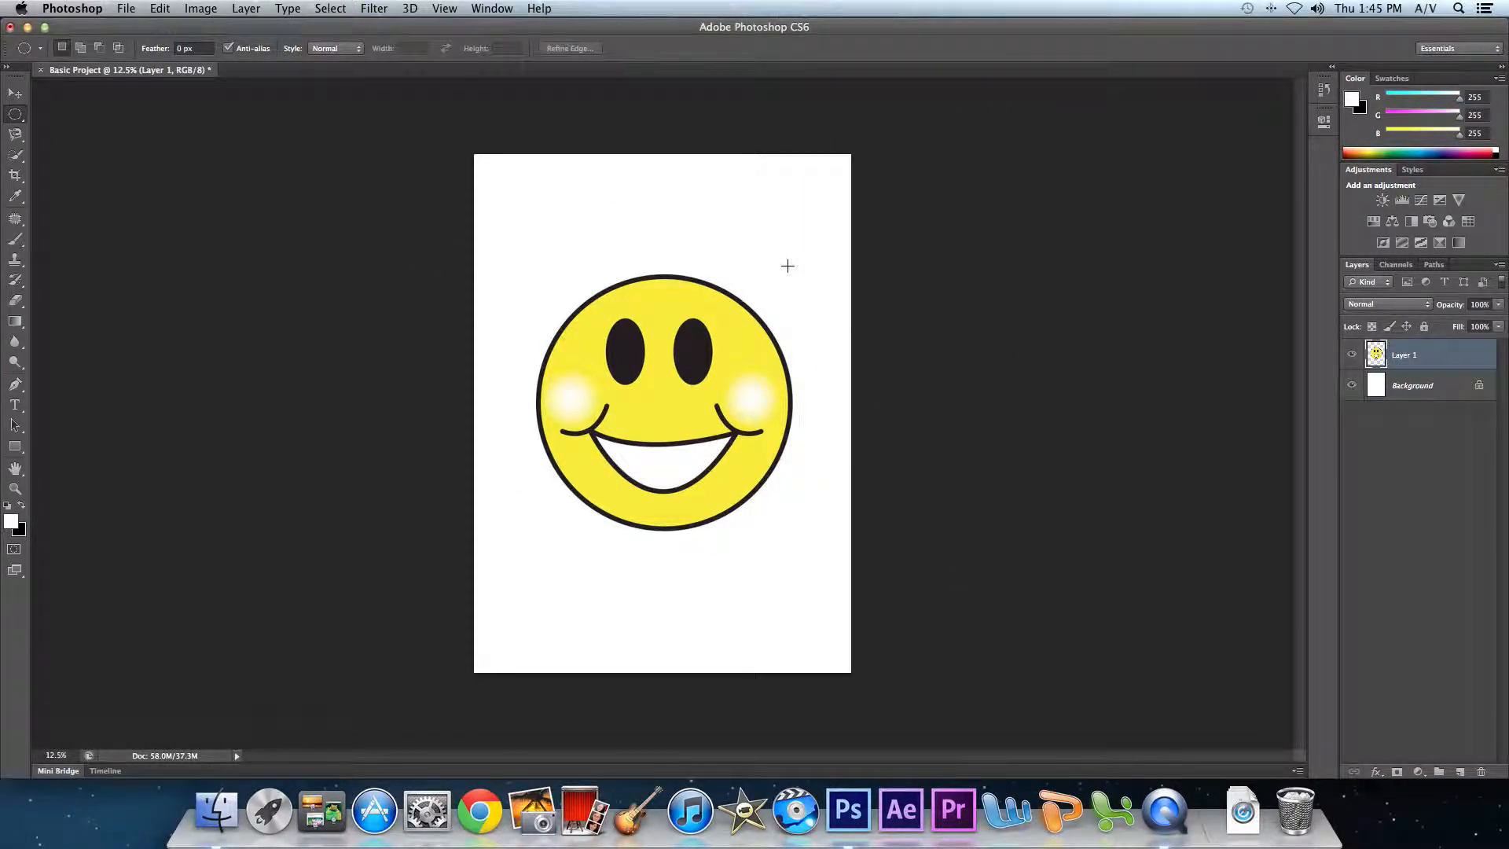
Delete the smiley's mouth inside a freehand Lasso selection, undo the deletion and clear the selection.
left_click_drag(15, 133, 75, 123)
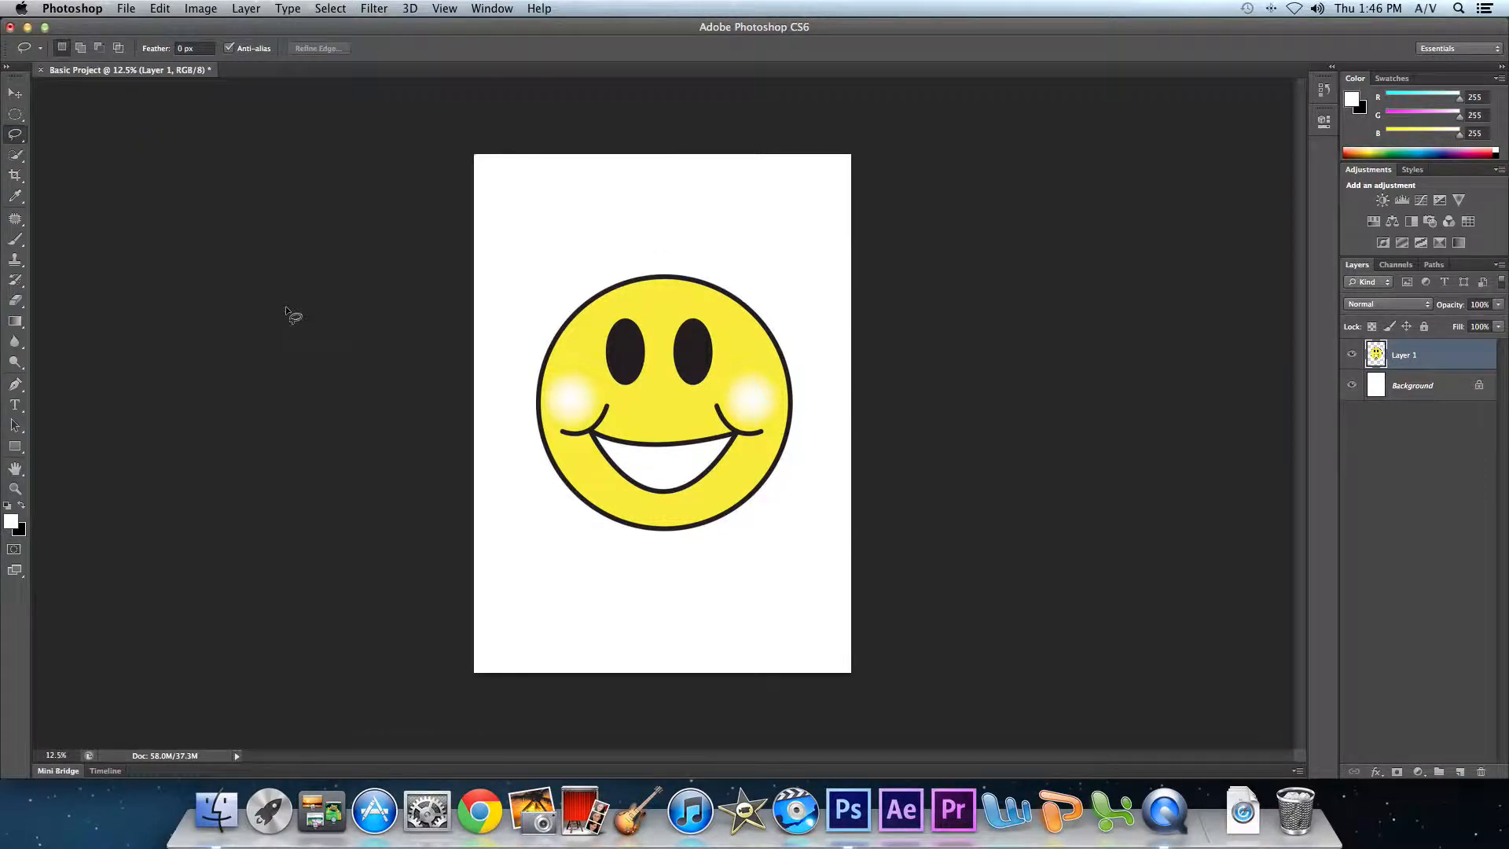
mouse_move(550, 308)
left_mouse_down()
mouse_move(623, 245)
mouse_move(801, 258)
mouse_move(846, 304)
mouse_move(796, 519)
mouse_move(721, 589)
mouse_move(518, 427)
mouse_move(506, 370)
mouse_move(551, 301)
left_mouse_up()
left_click(608, 502)
mouse_move(742, 417)
left_mouse_down()
mouse_move(717, 407)
mouse_move(624, 434)
mouse_move(589, 413)
mouse_move(555, 441)
mouse_move(611, 498)
left_mouse_up()
key("Delete")
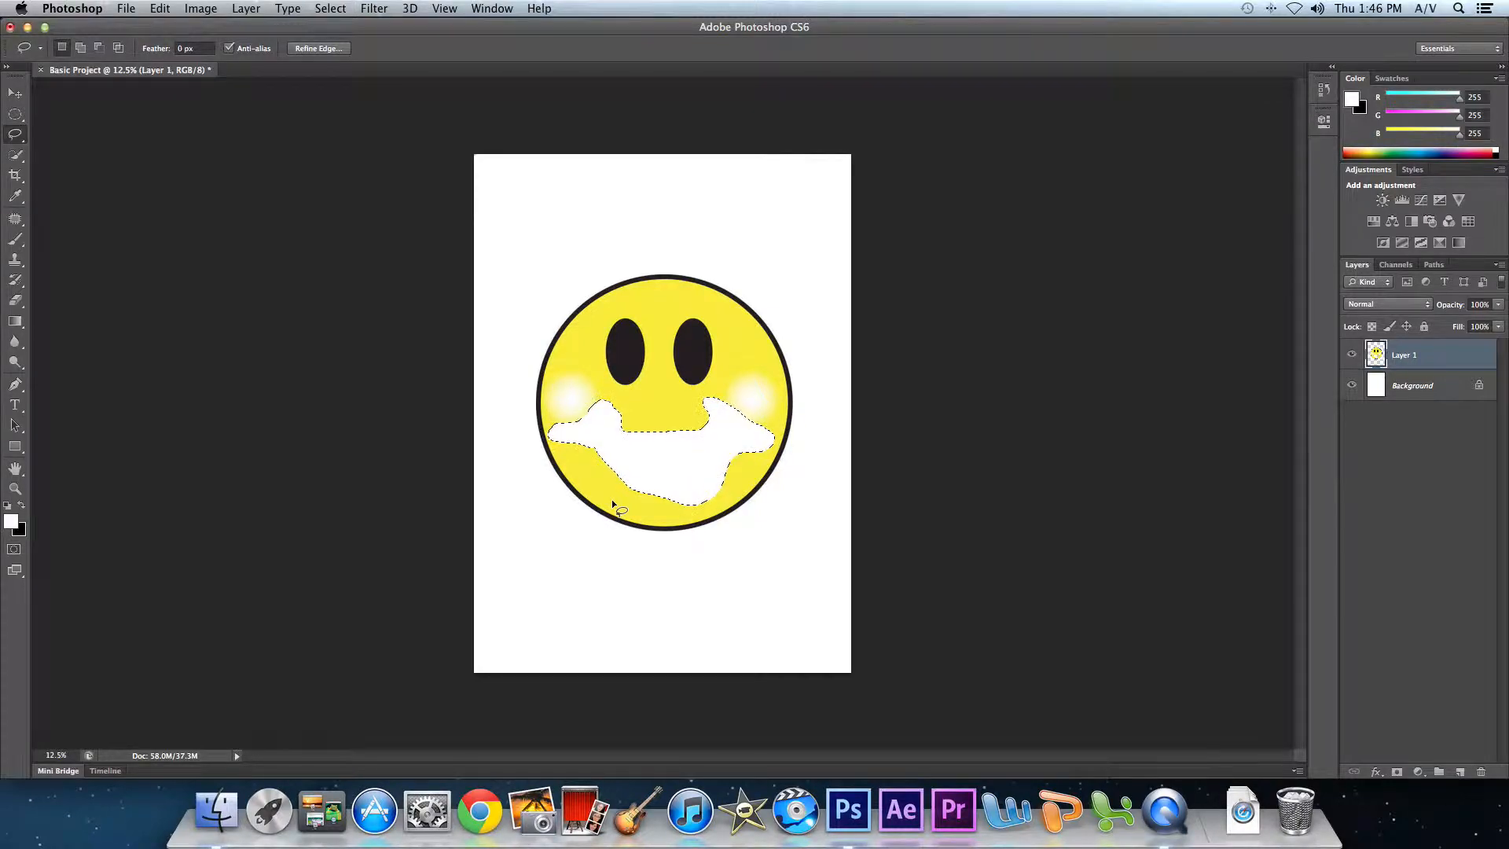
key("super+z")
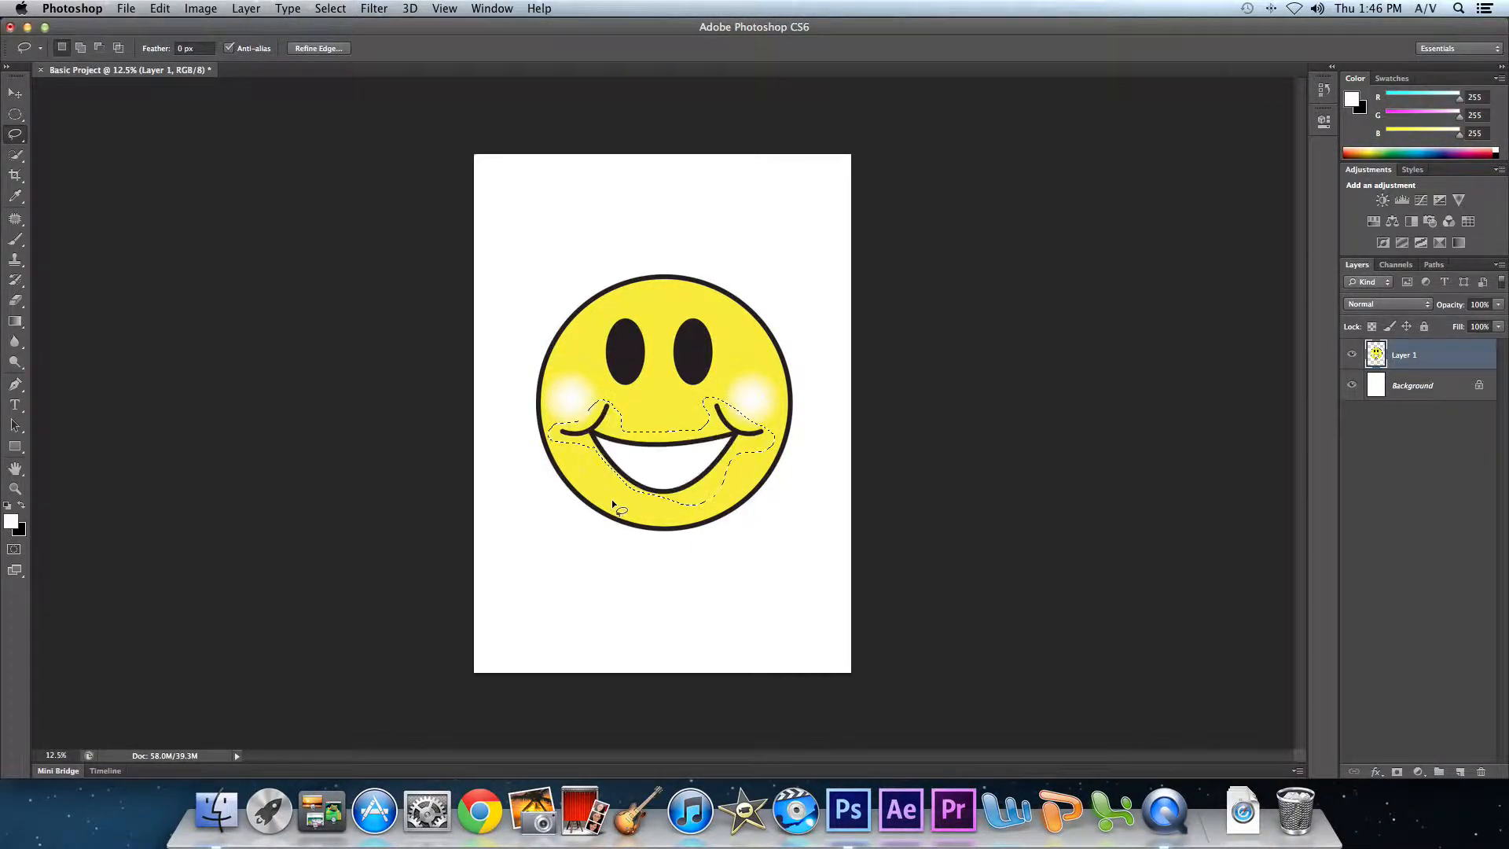
key("super+d")
Select the smiley's left eye with the Quick Selection tool, delete it and undo the deletion.
left_click(16, 153)
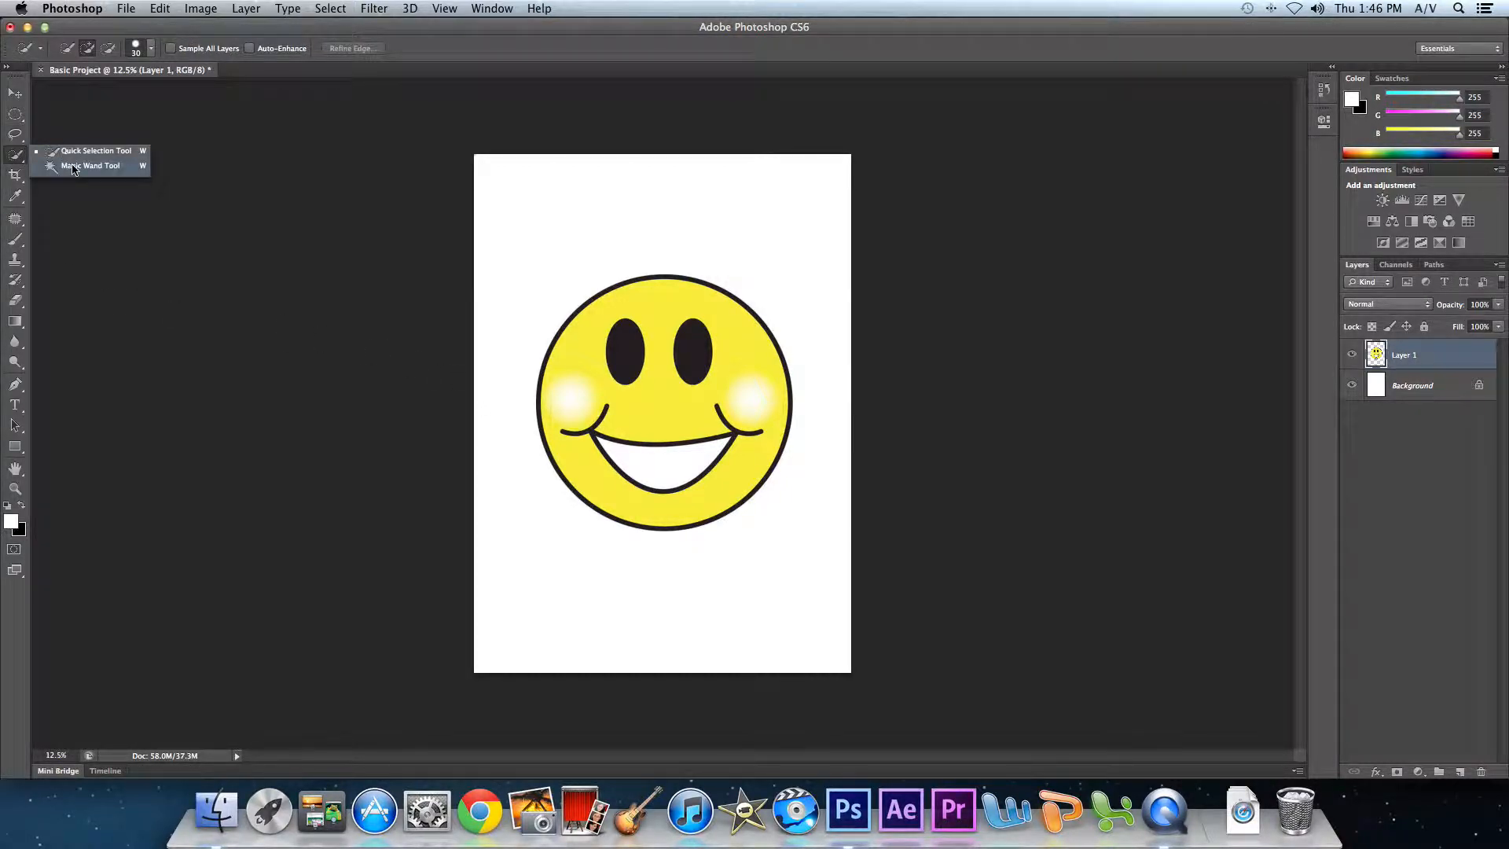
left_click(92, 157)
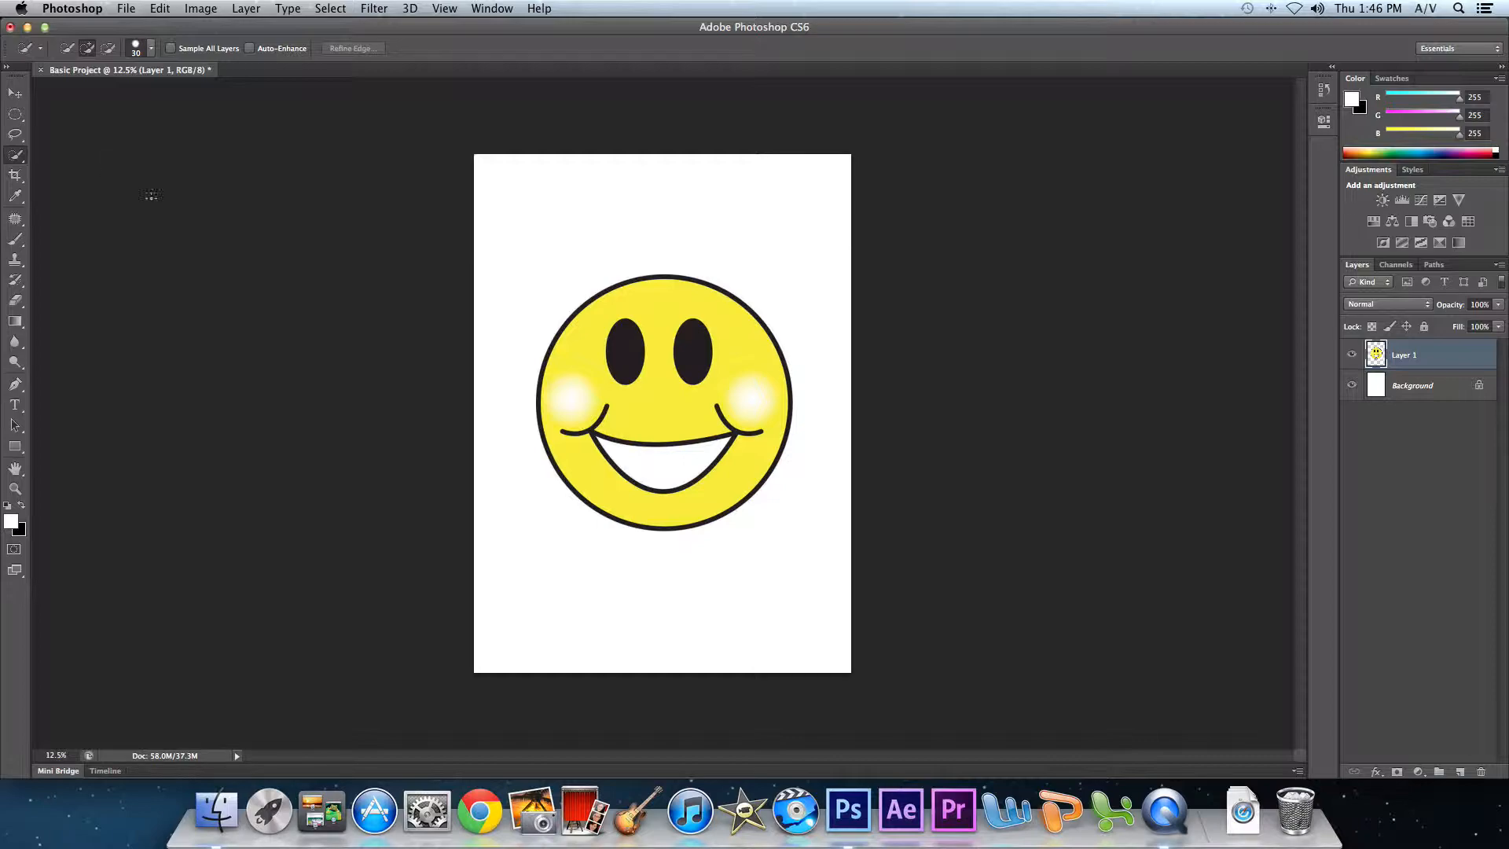
left_click(626, 352)
key("Delete")
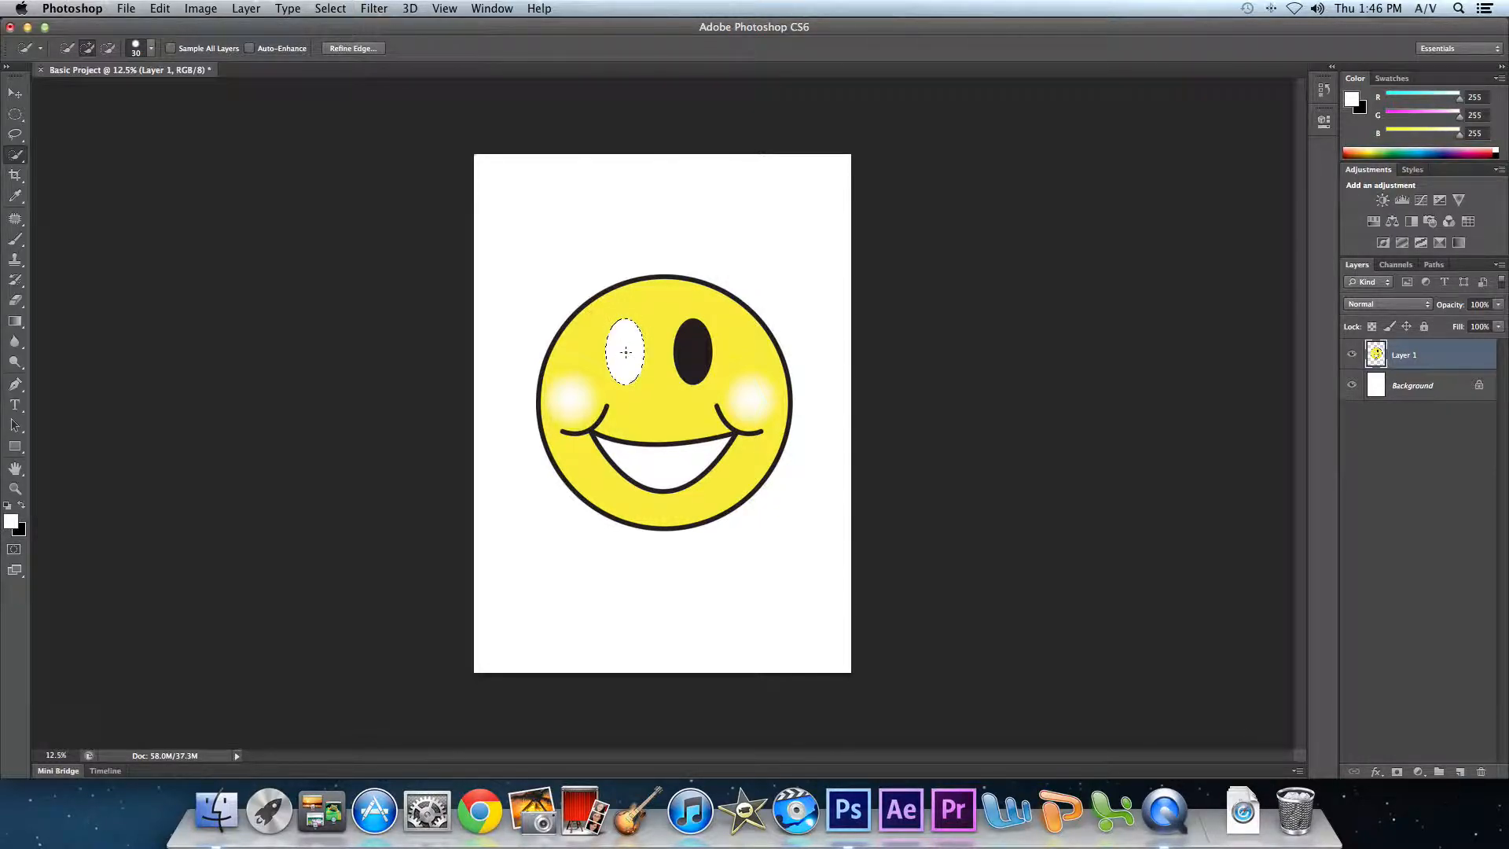
key("super+z")
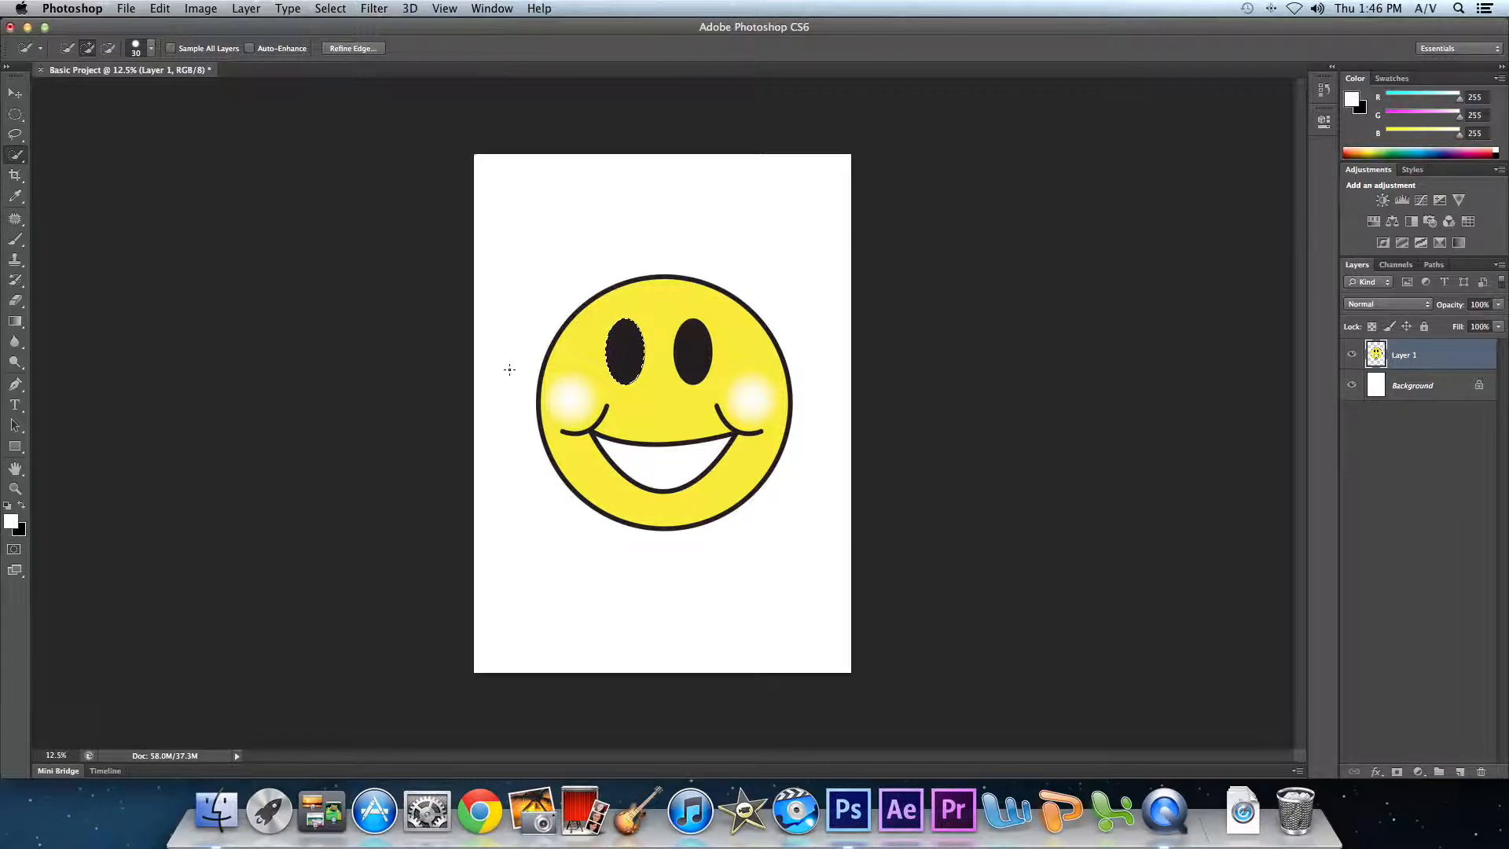
Fill the selected left eye with white using the Paint Bucket tool, undo the fill and clear the selection.
left_click(14, 321)
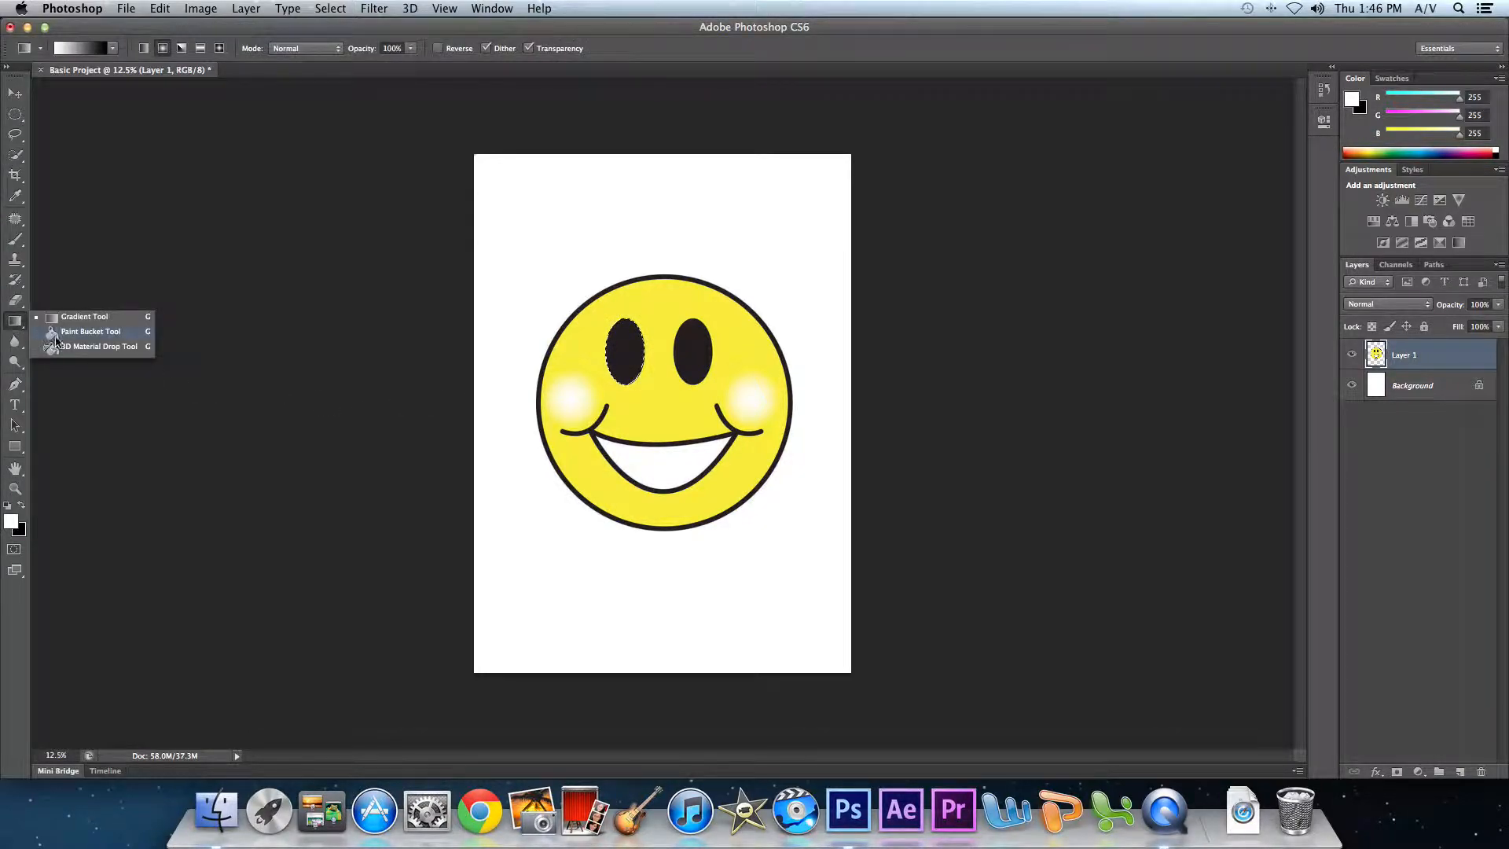
left_click(77, 337)
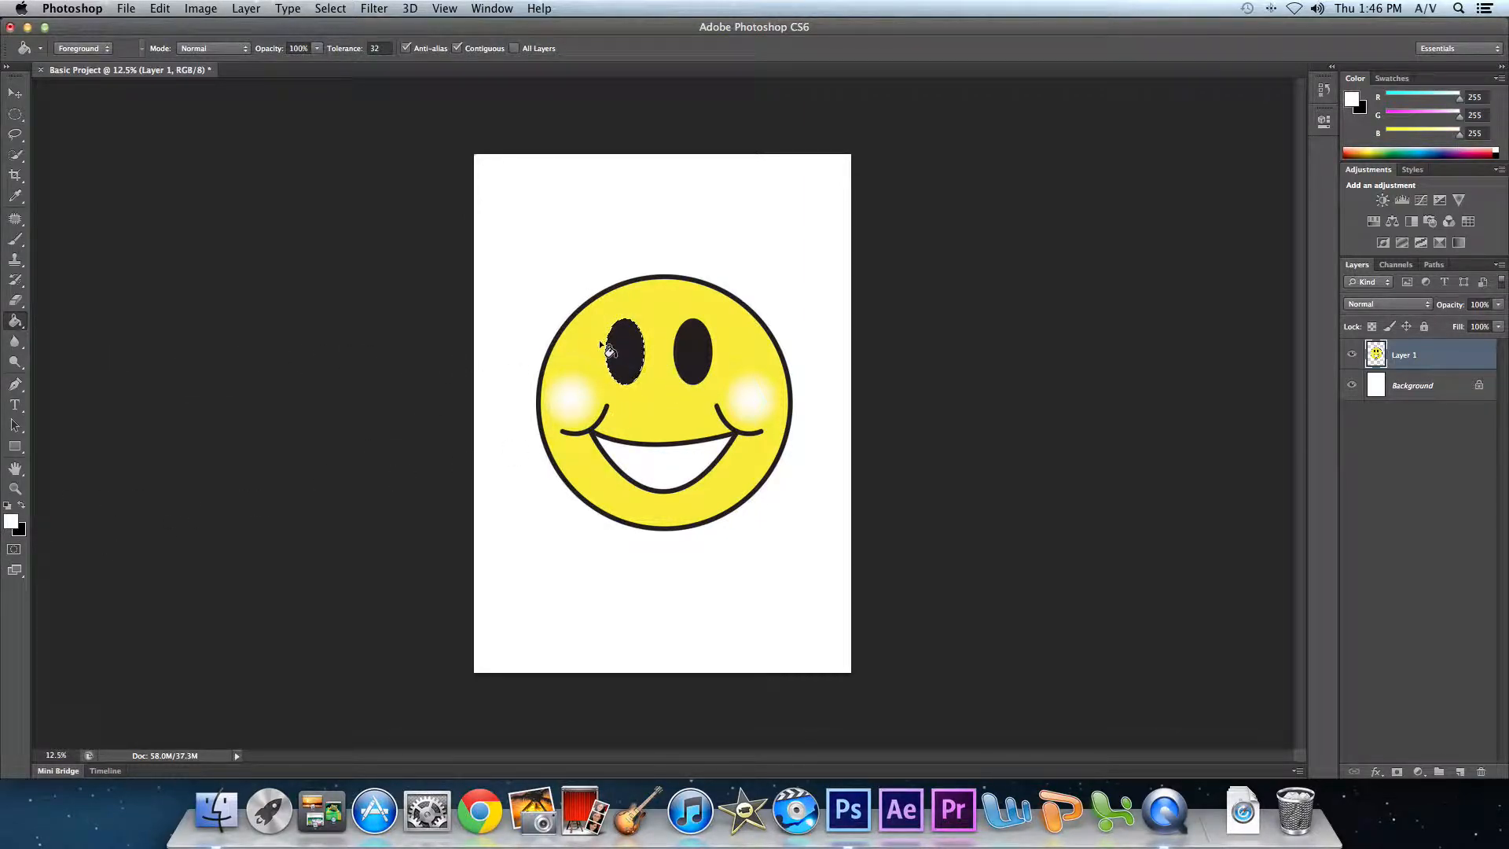
left_click(615, 356)
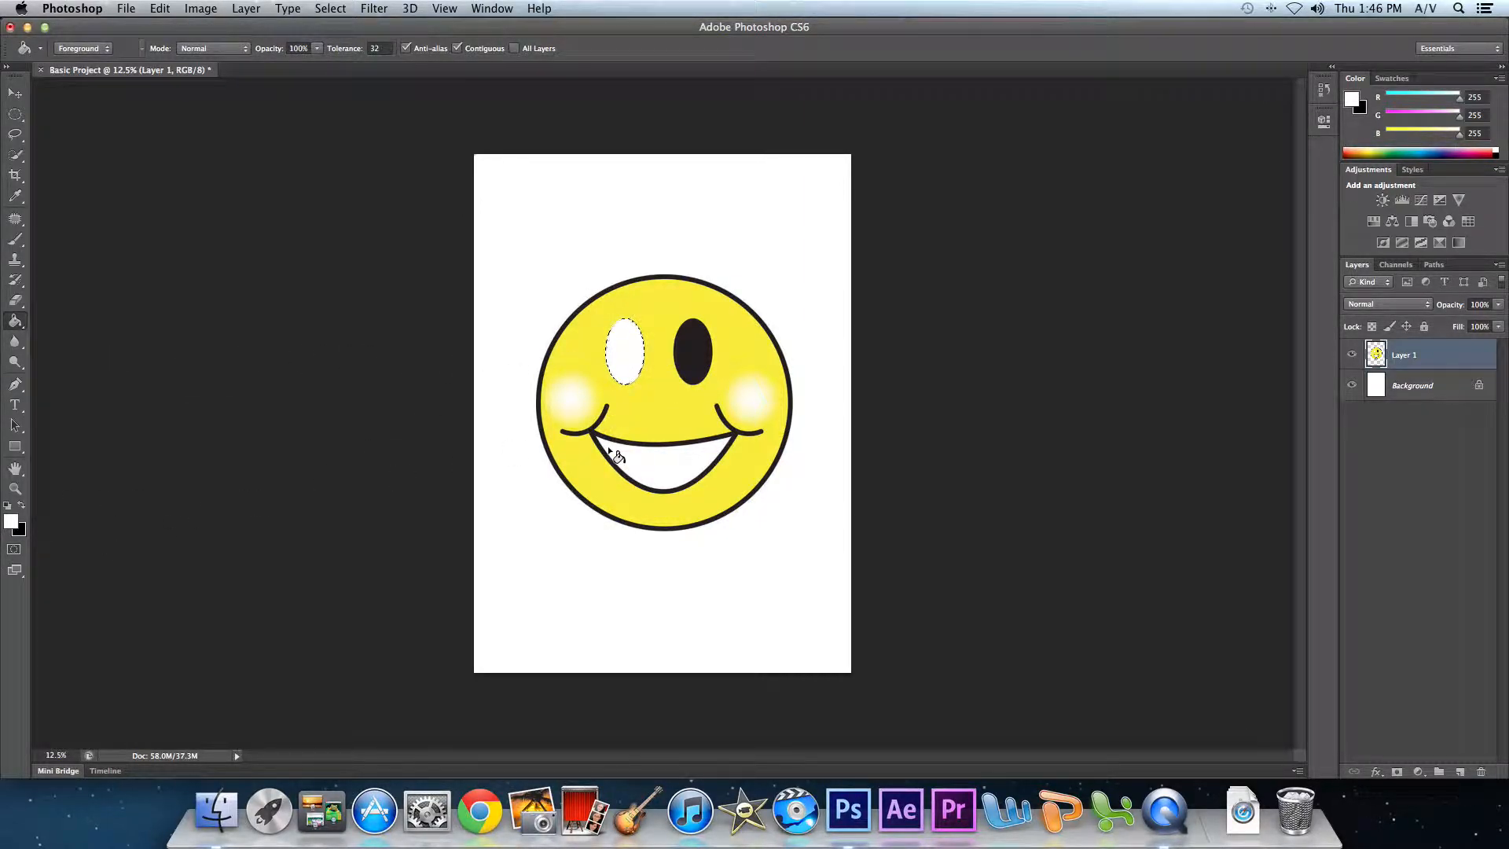
key("super+z")
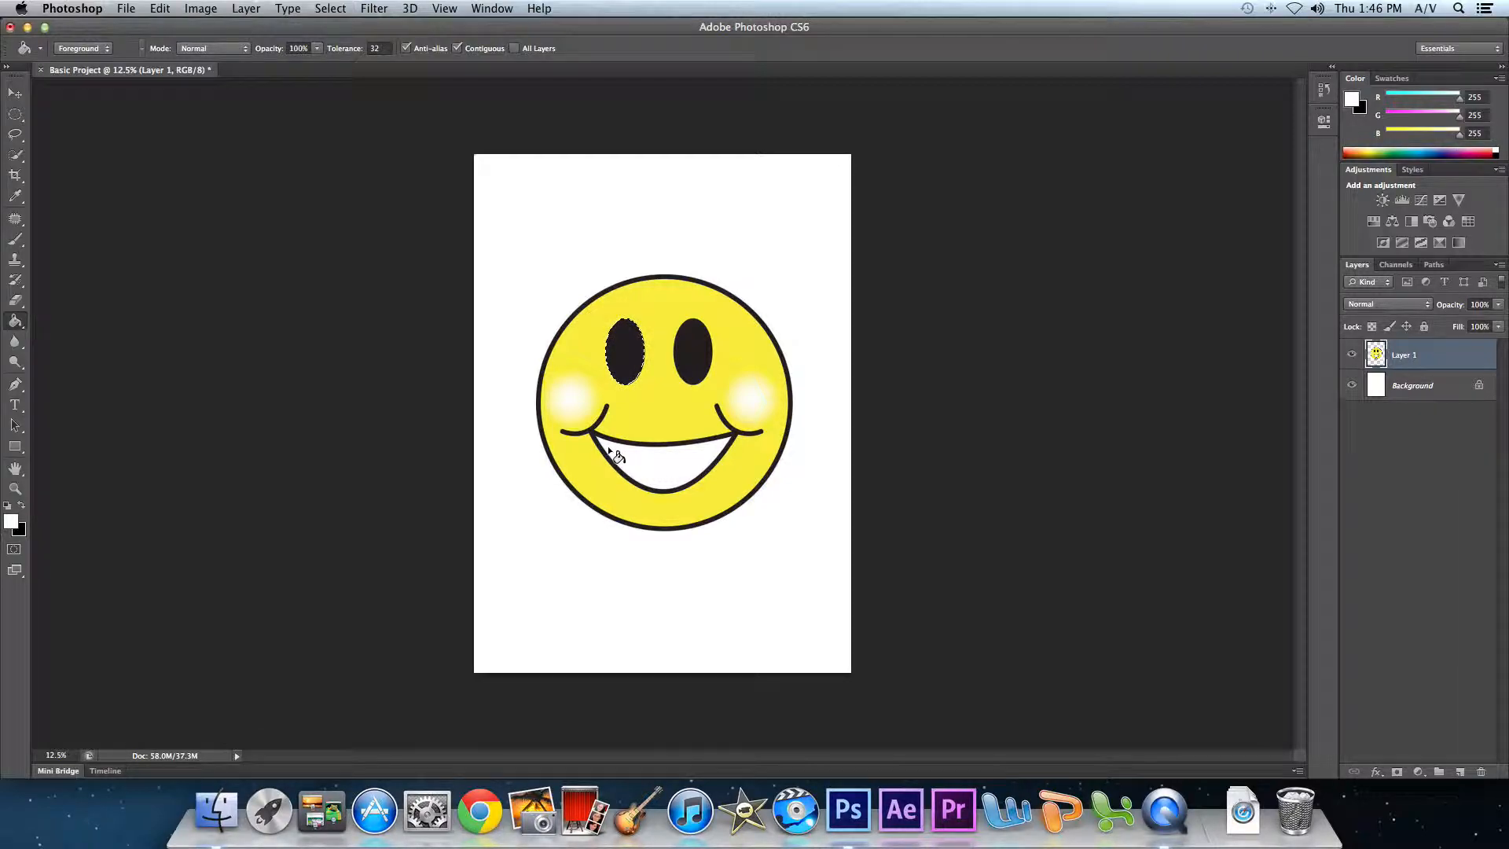
key("super+d")
Select the smiley's yellow face area with the Magic Wand tool, and deselect it.
left_click(16, 156)
left_click(56, 170)
left_click(690, 412)
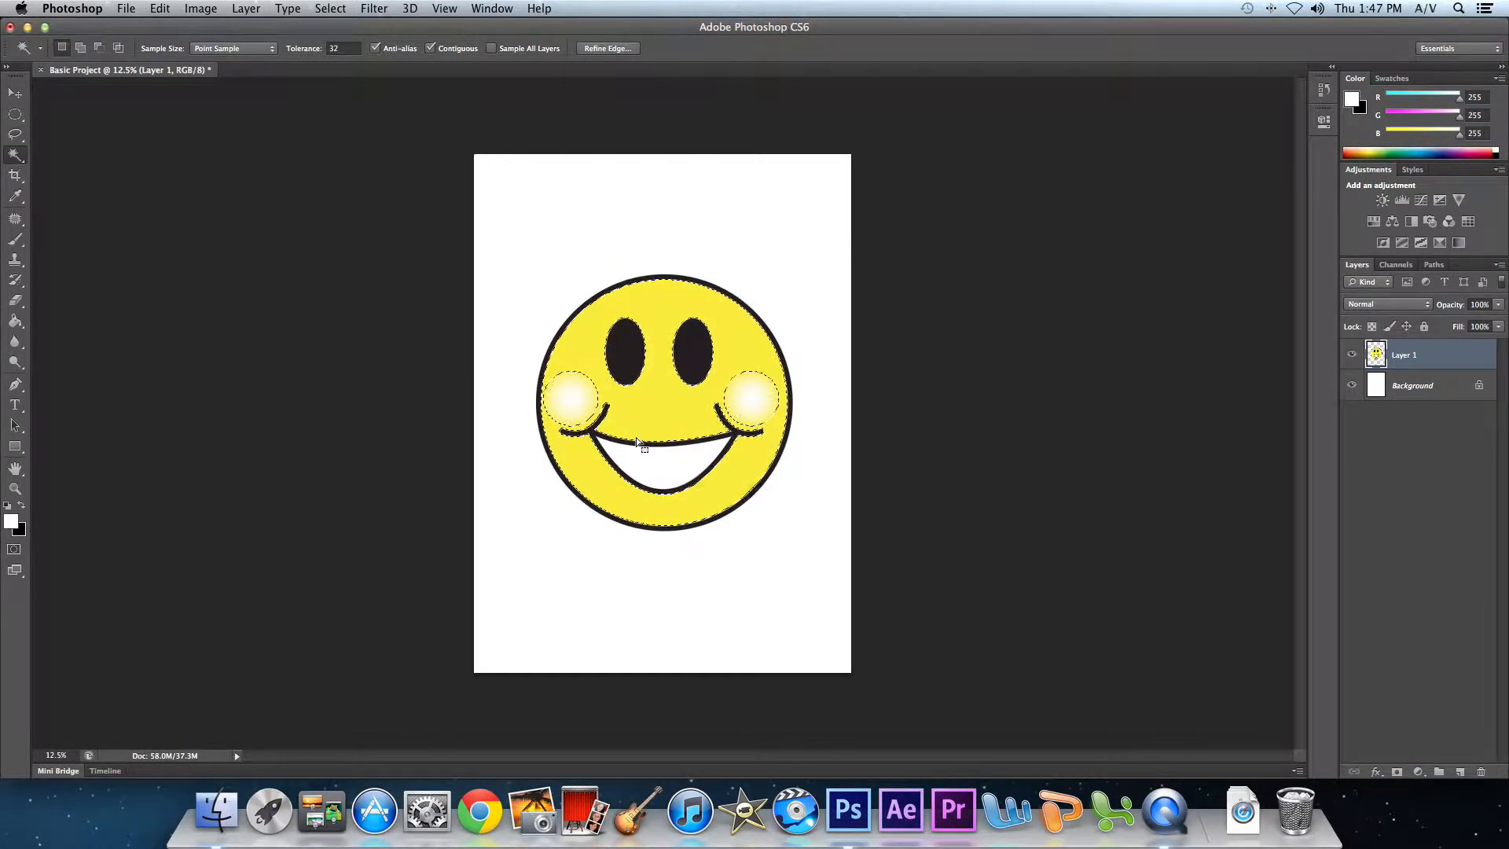
key("super+d")
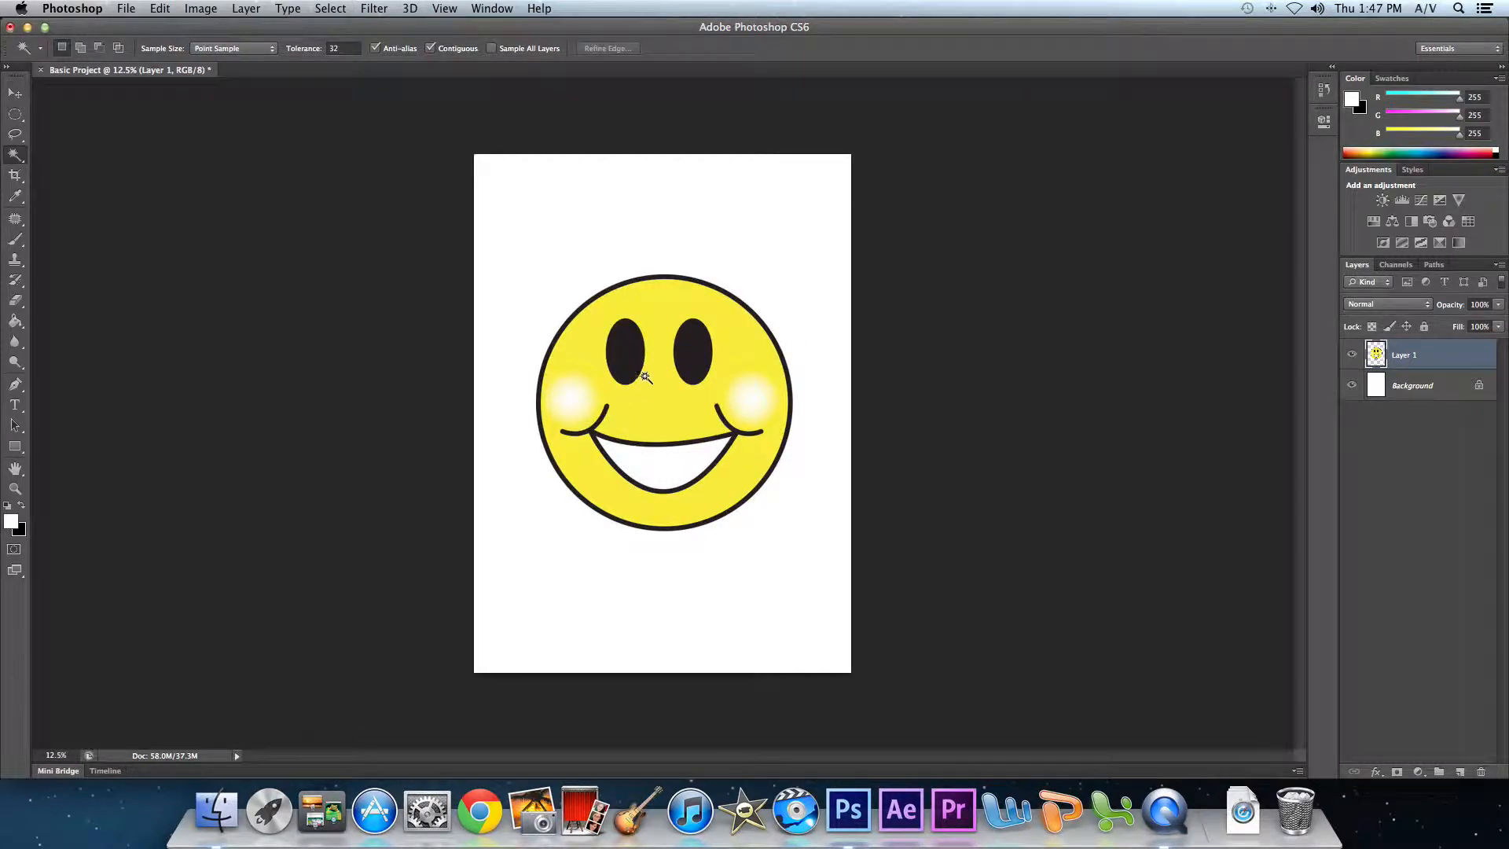
Select both black eyes together with the Magic Wand and clear them, and do the same with the face's black outline.
left_click(627, 349)
left_click(684, 350, "shift")
key("super+d")
left_click(782, 357)
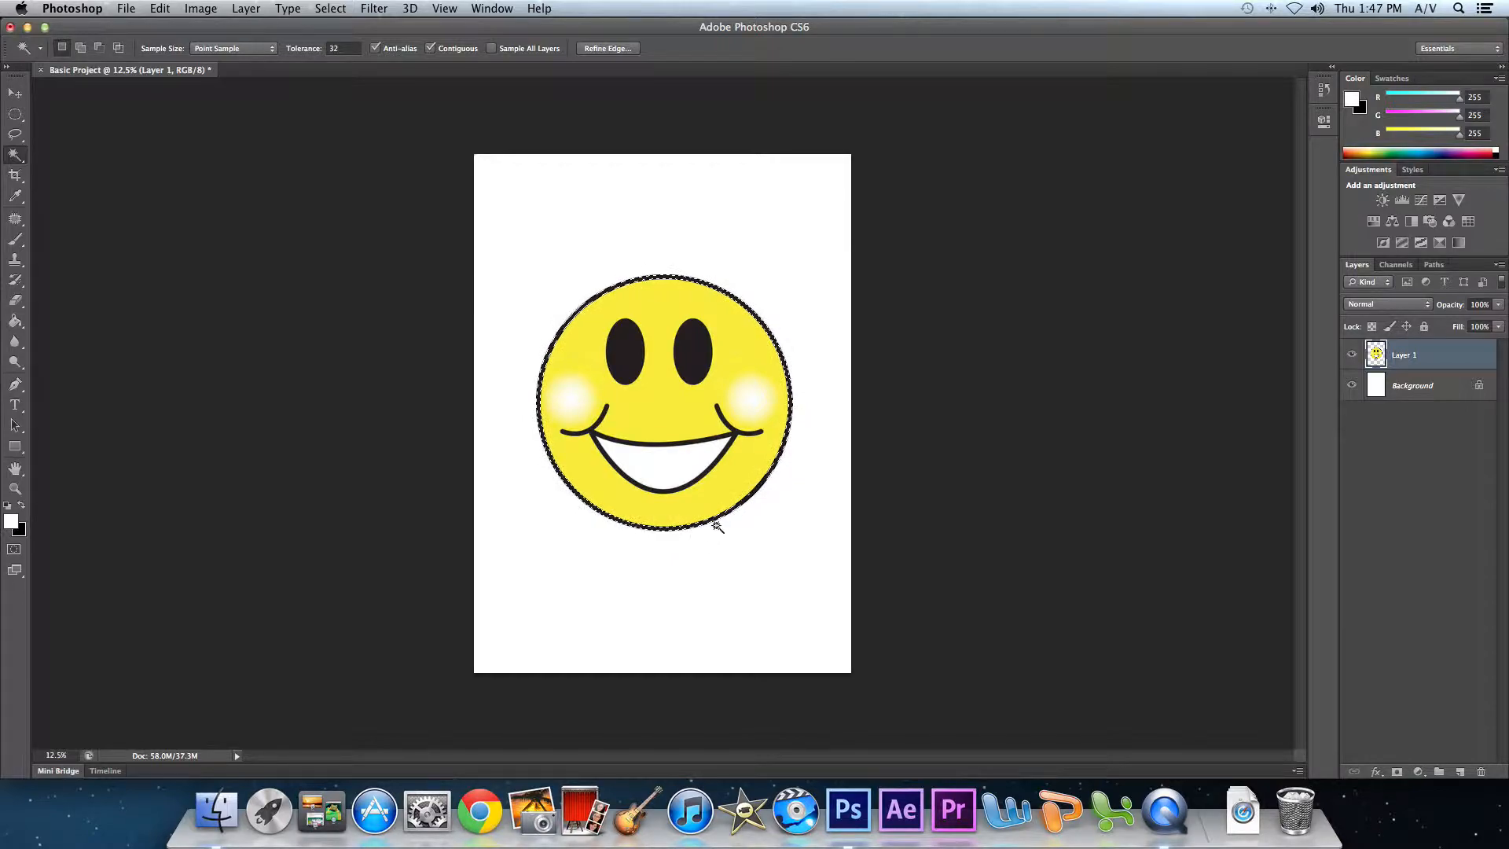
key("super+d")
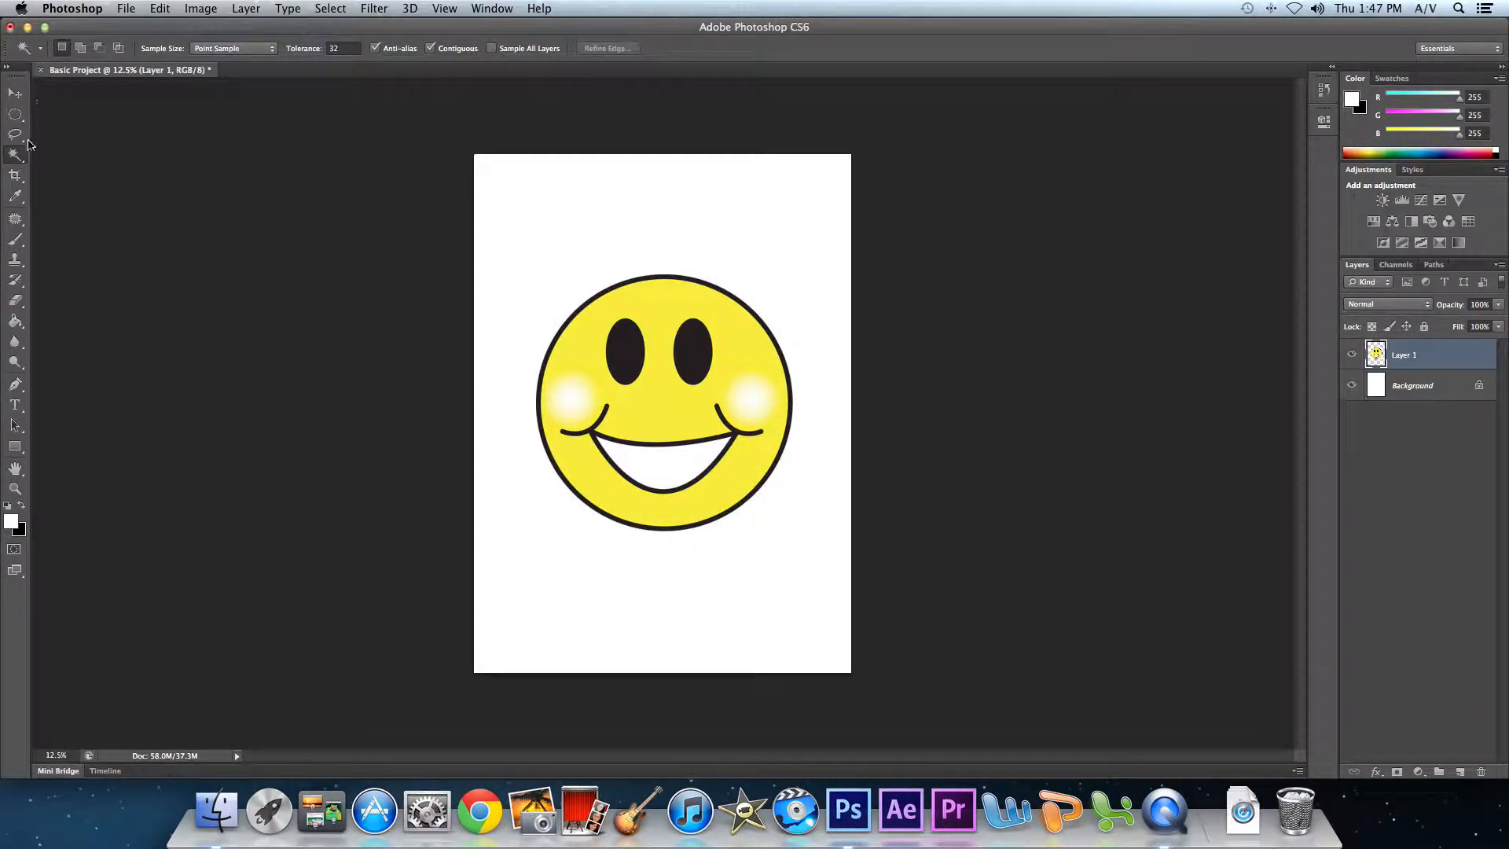
Crop the image to a small rectangle around the smiley's left eye, and undo the crop.
left_click(14, 175)
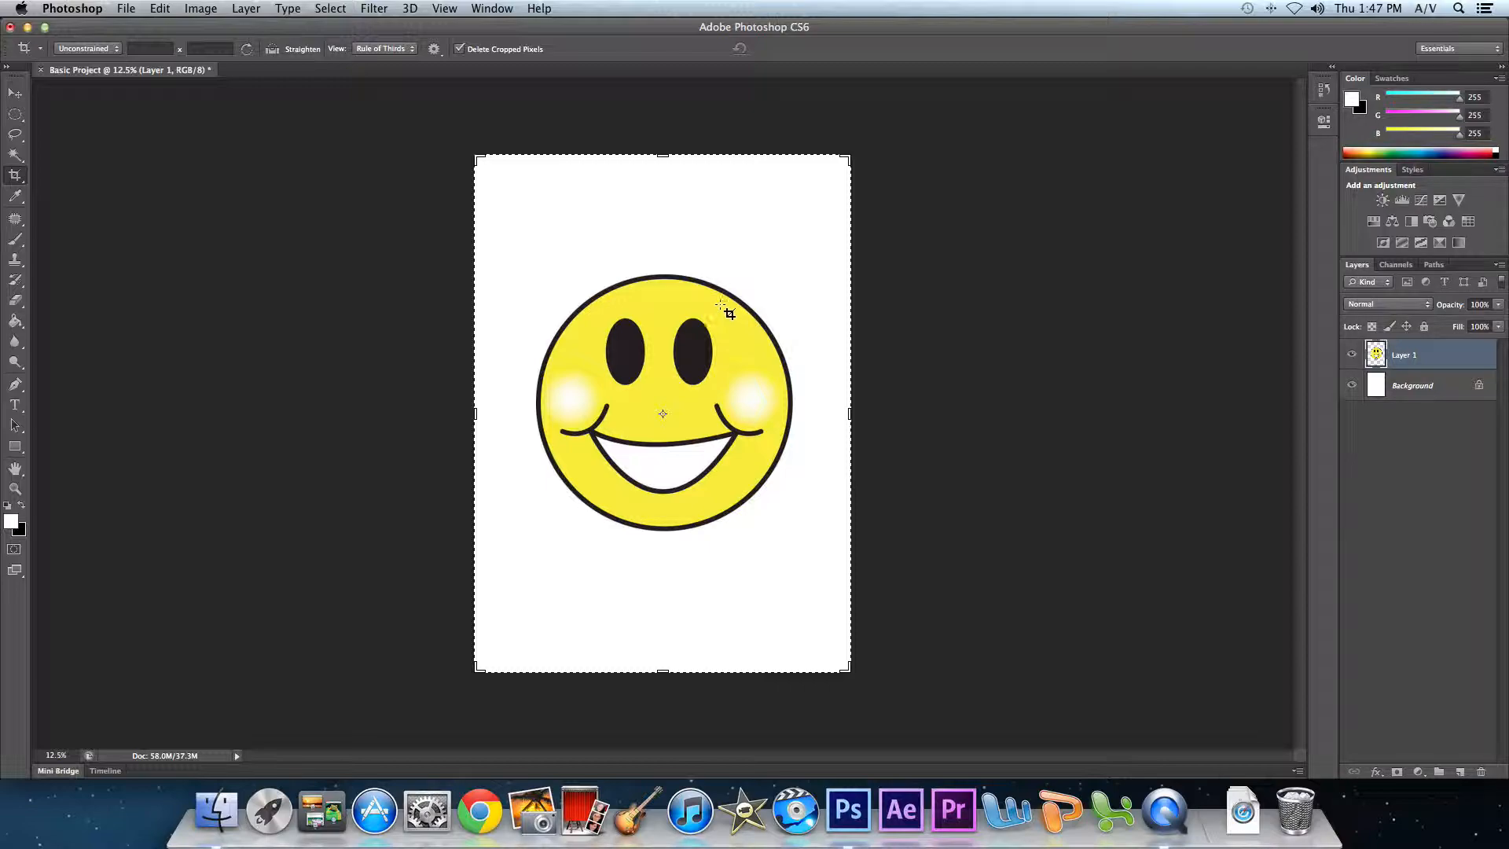
left_click(1385, 79)
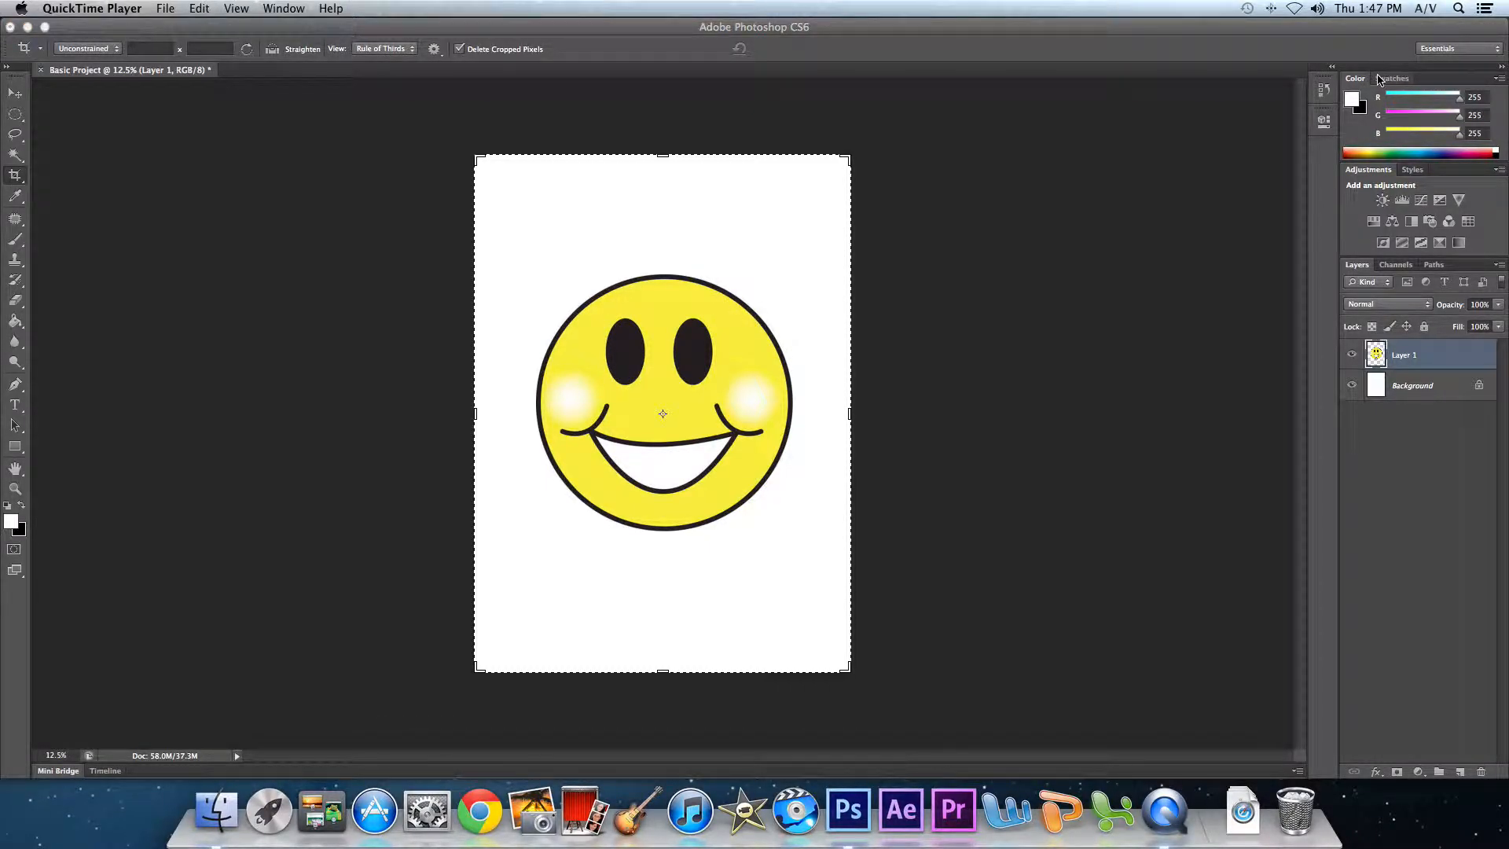
left_click(586, 372)
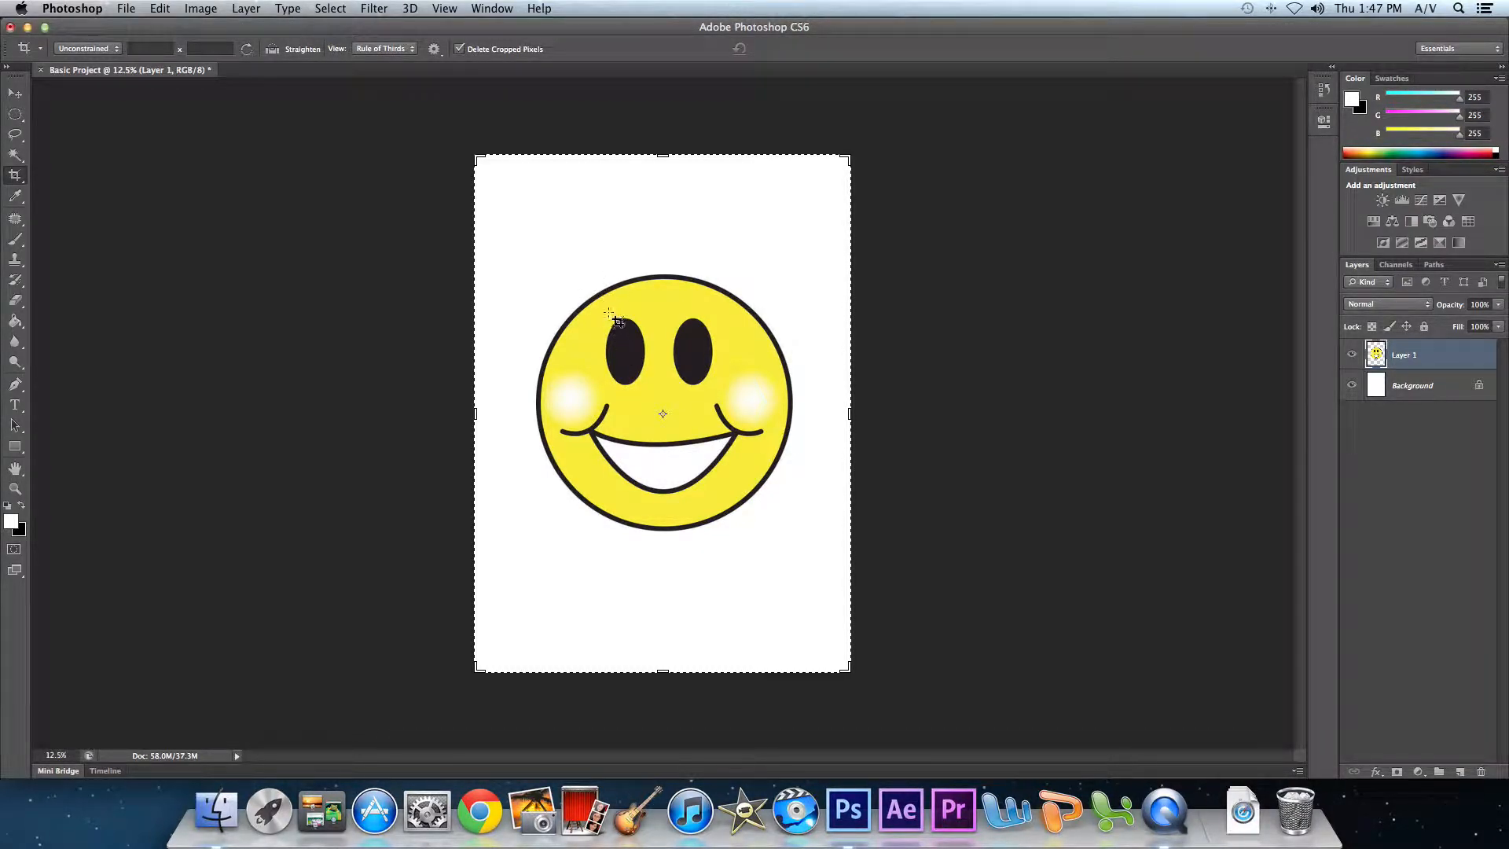
left_click_drag(602, 312, 650, 402)
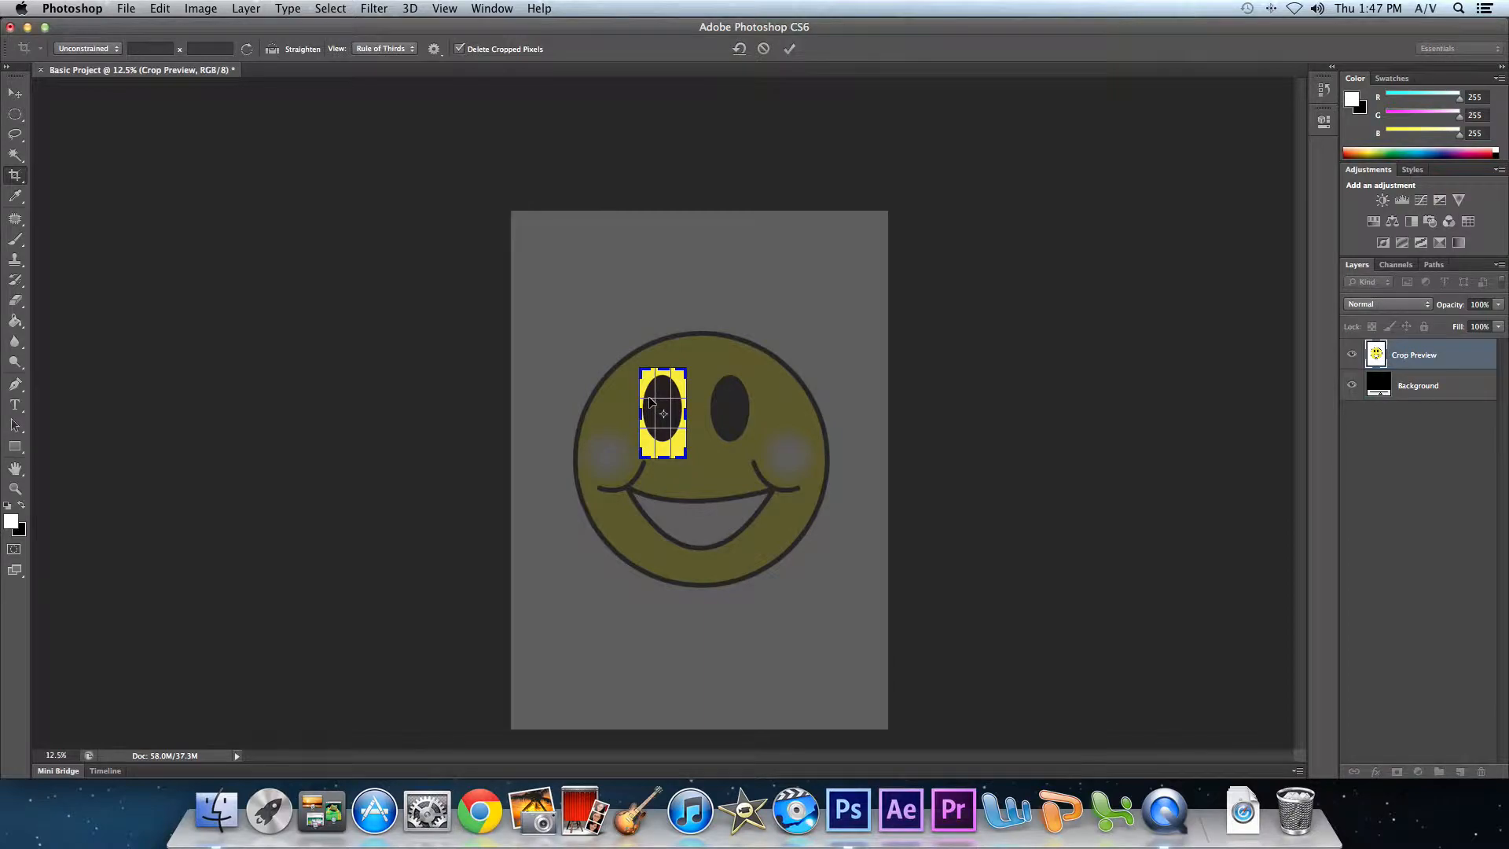
left_click(789, 50)
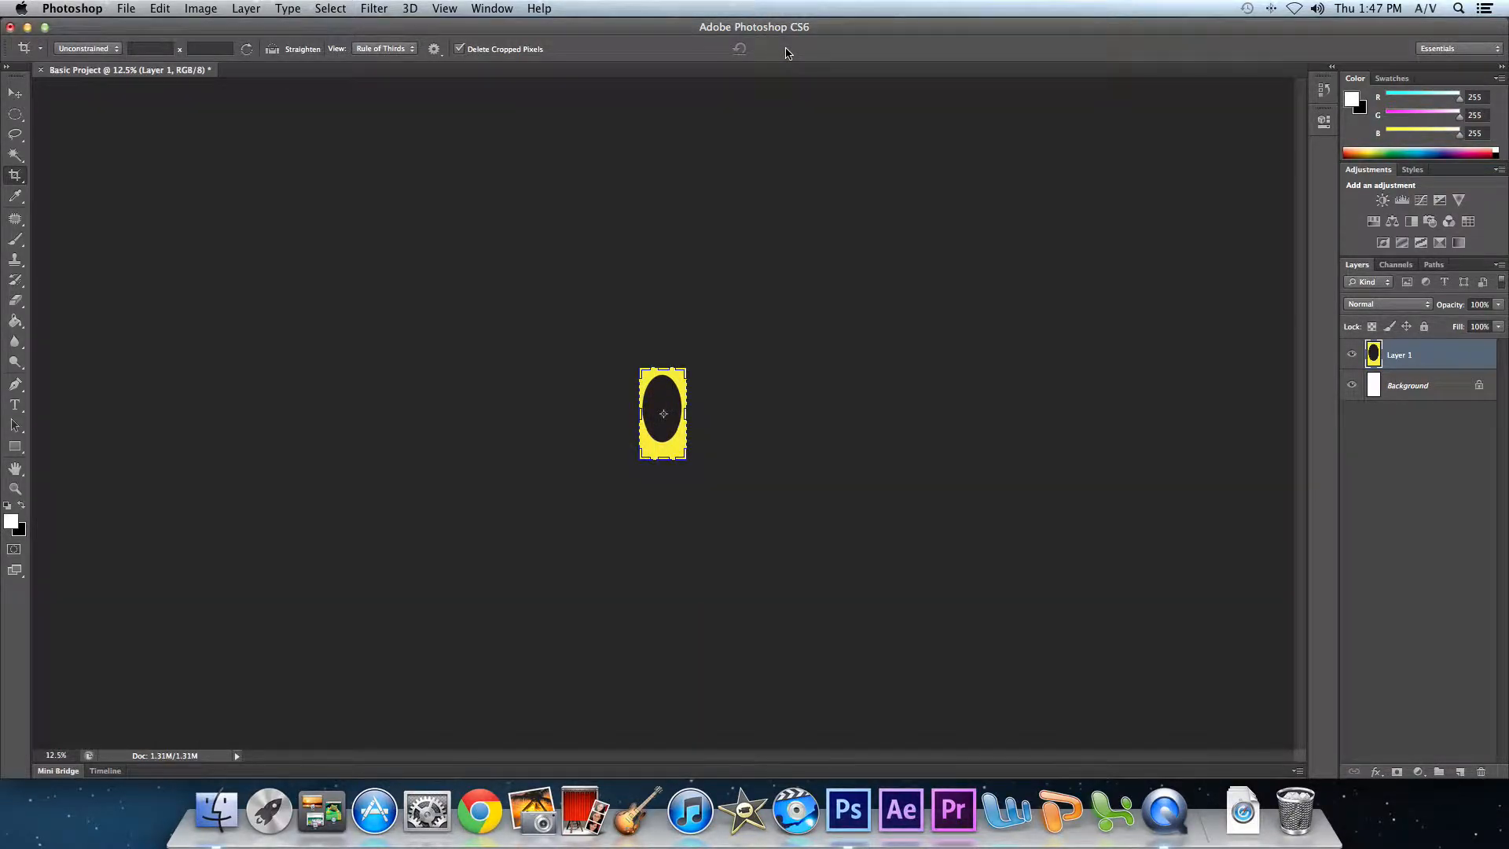
key("super+z")
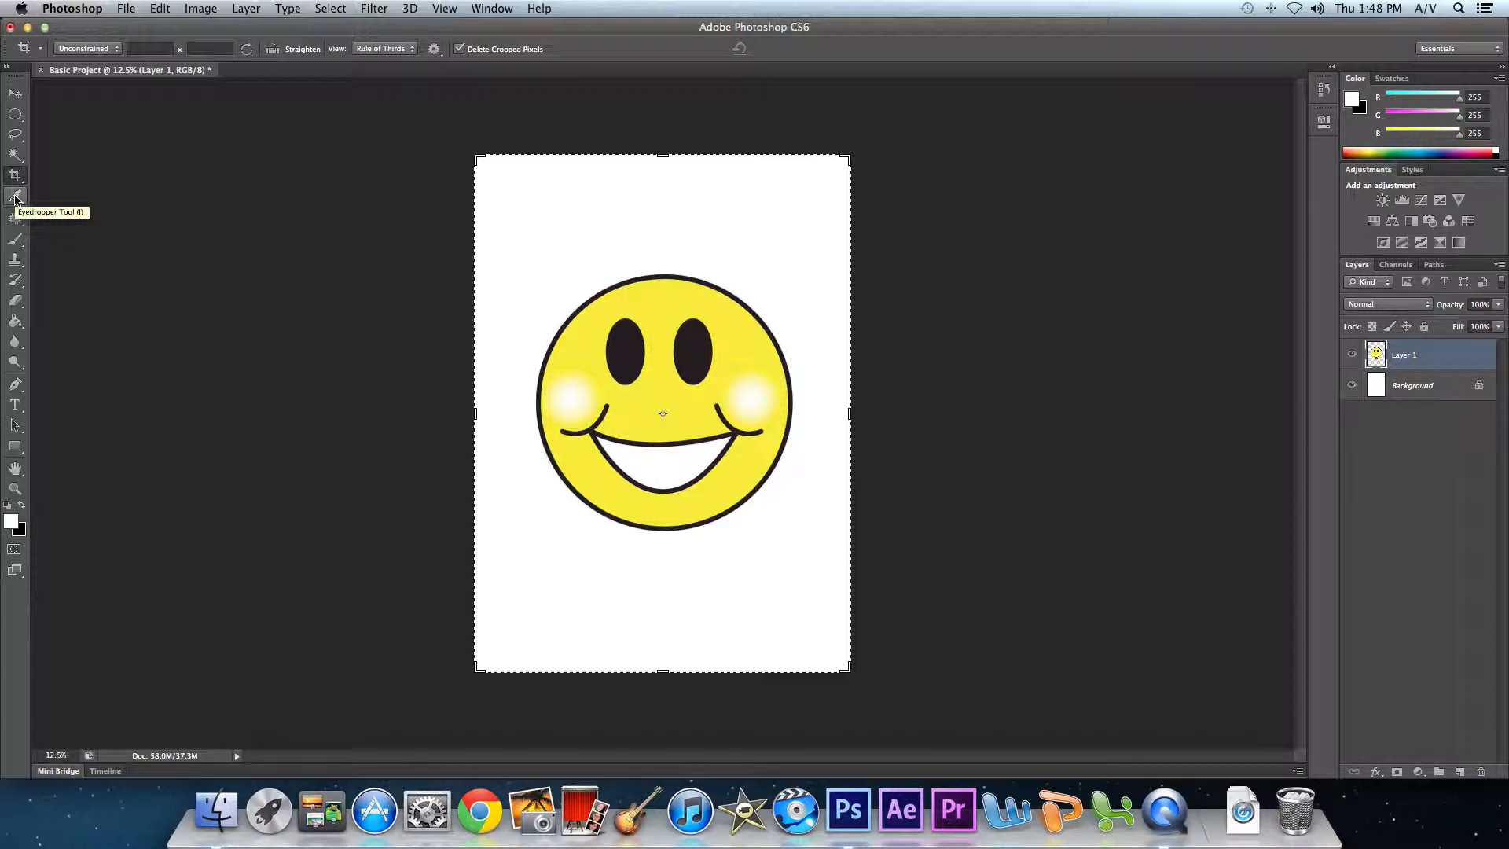
Set the foreground color to red (dc1b1b) in the Color Picker, and return to the Crop tool.
left_click(11, 521)
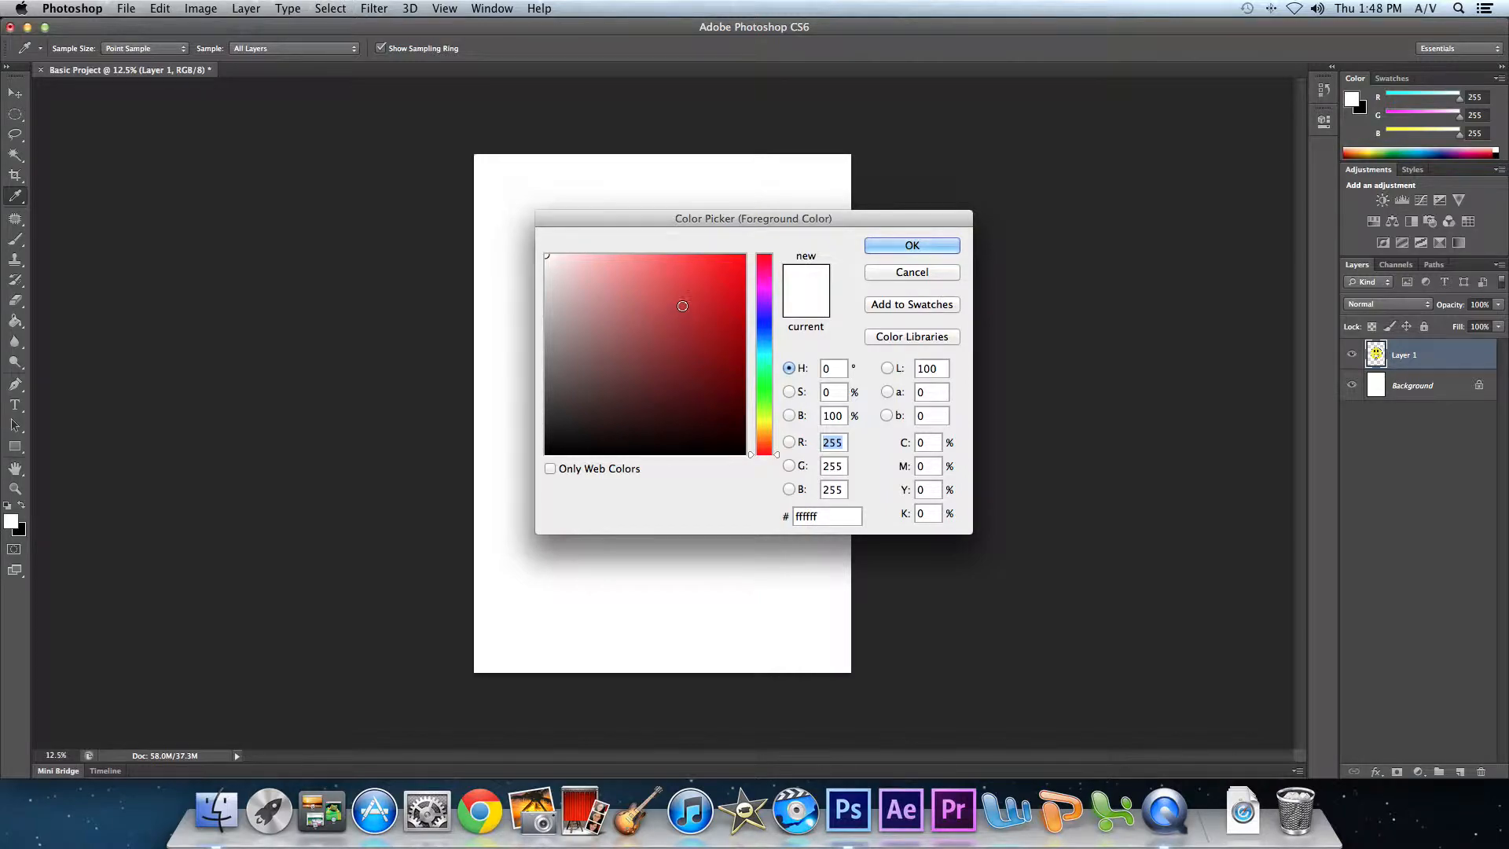
left_click(721, 281)
left_click(893, 250)
key("c")
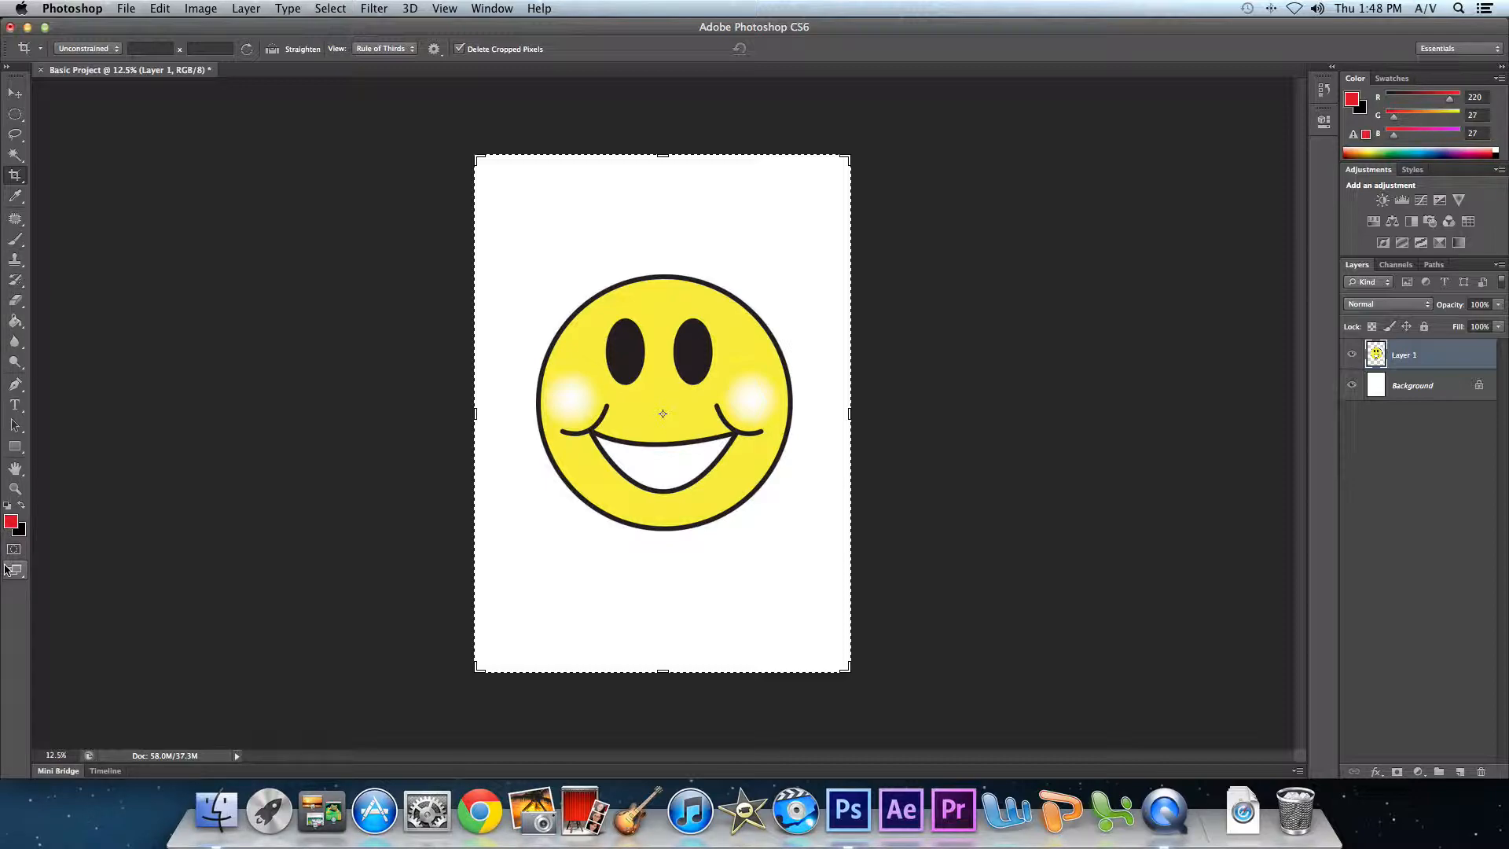
Set the foreground color to white (ffffff) in the Color Picker, and return to the Crop tool.
left_click(11, 522)
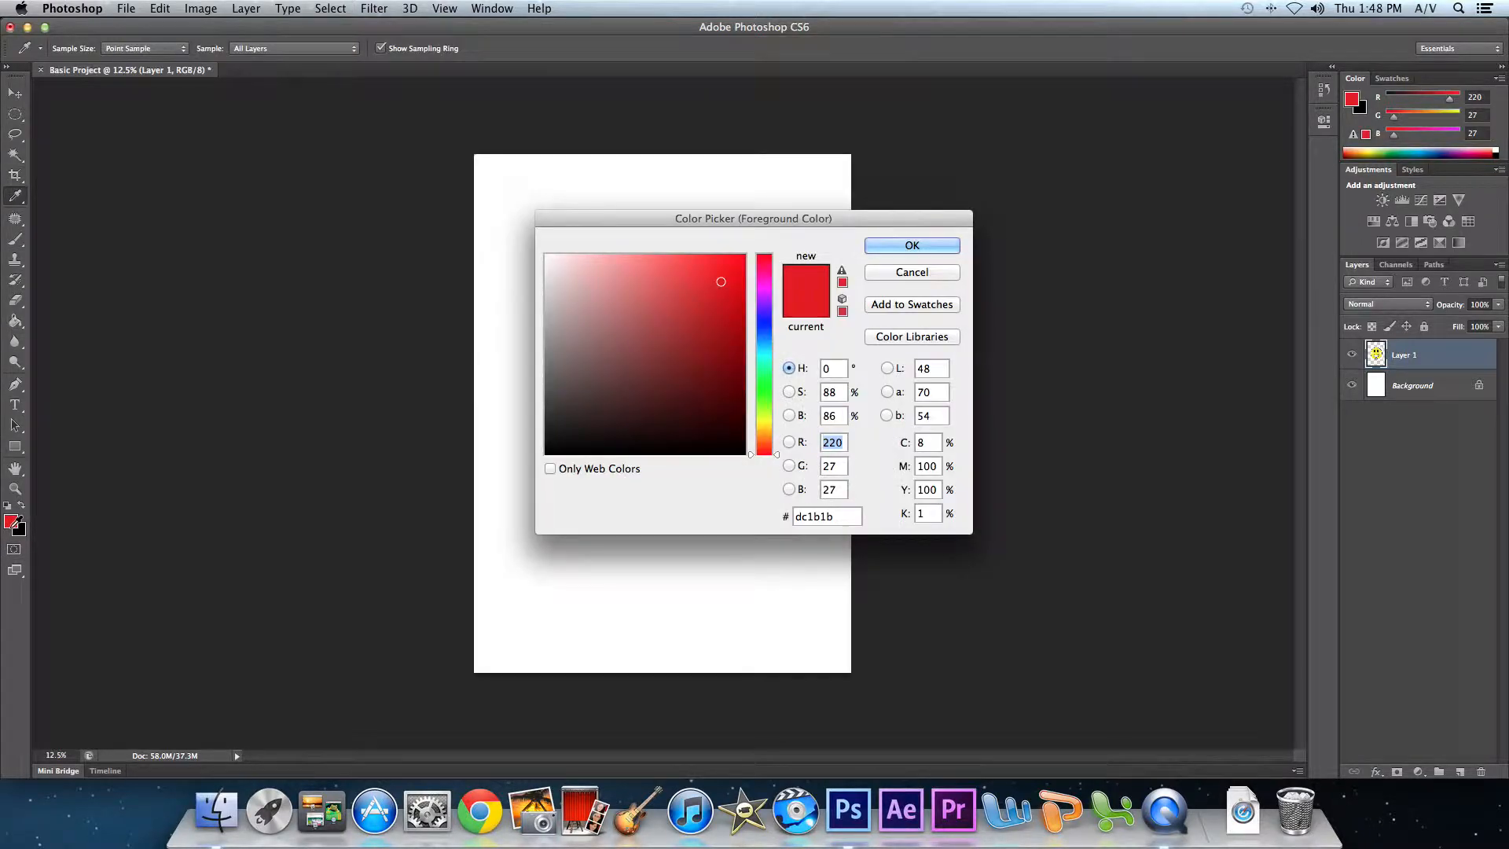
left_click_drag(583, 304, 445, 227)
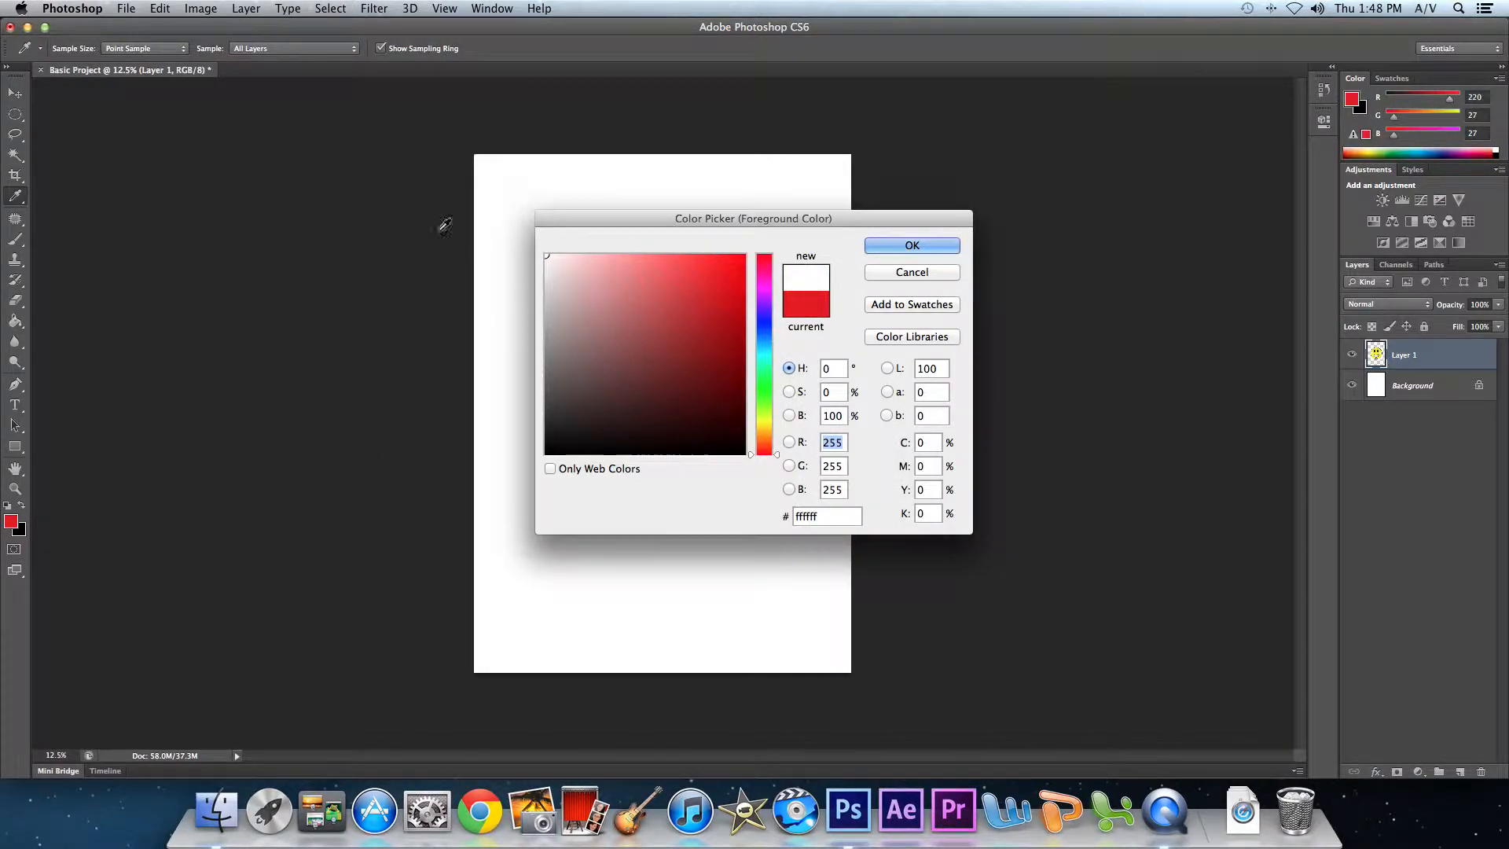
left_click(912, 245)
key("c")
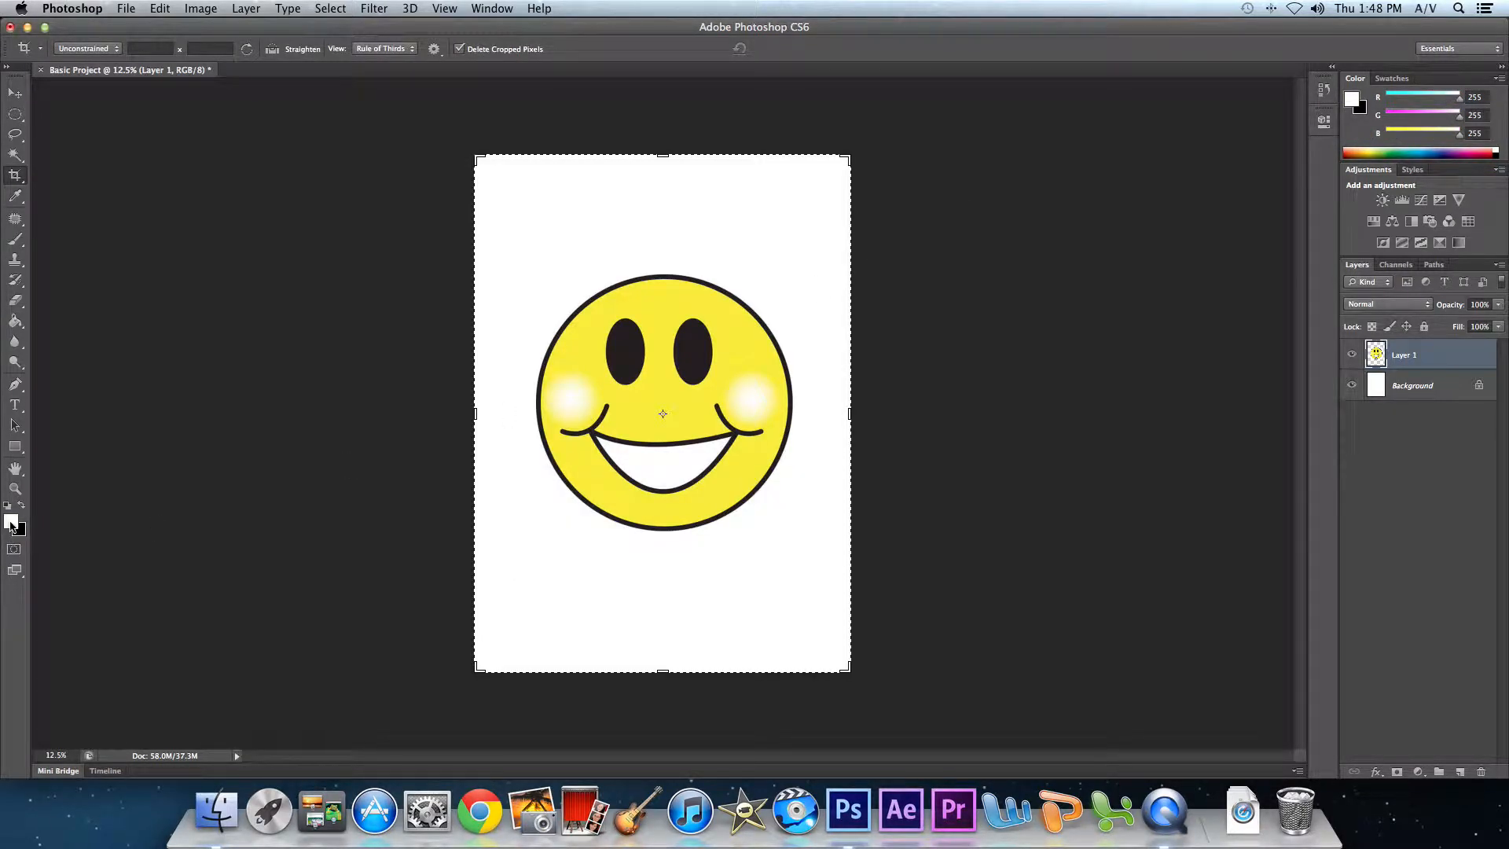
Sweep the hue slider through the spectrum in the foreground Color Picker, and accept the color as white.
left_click(11, 523)
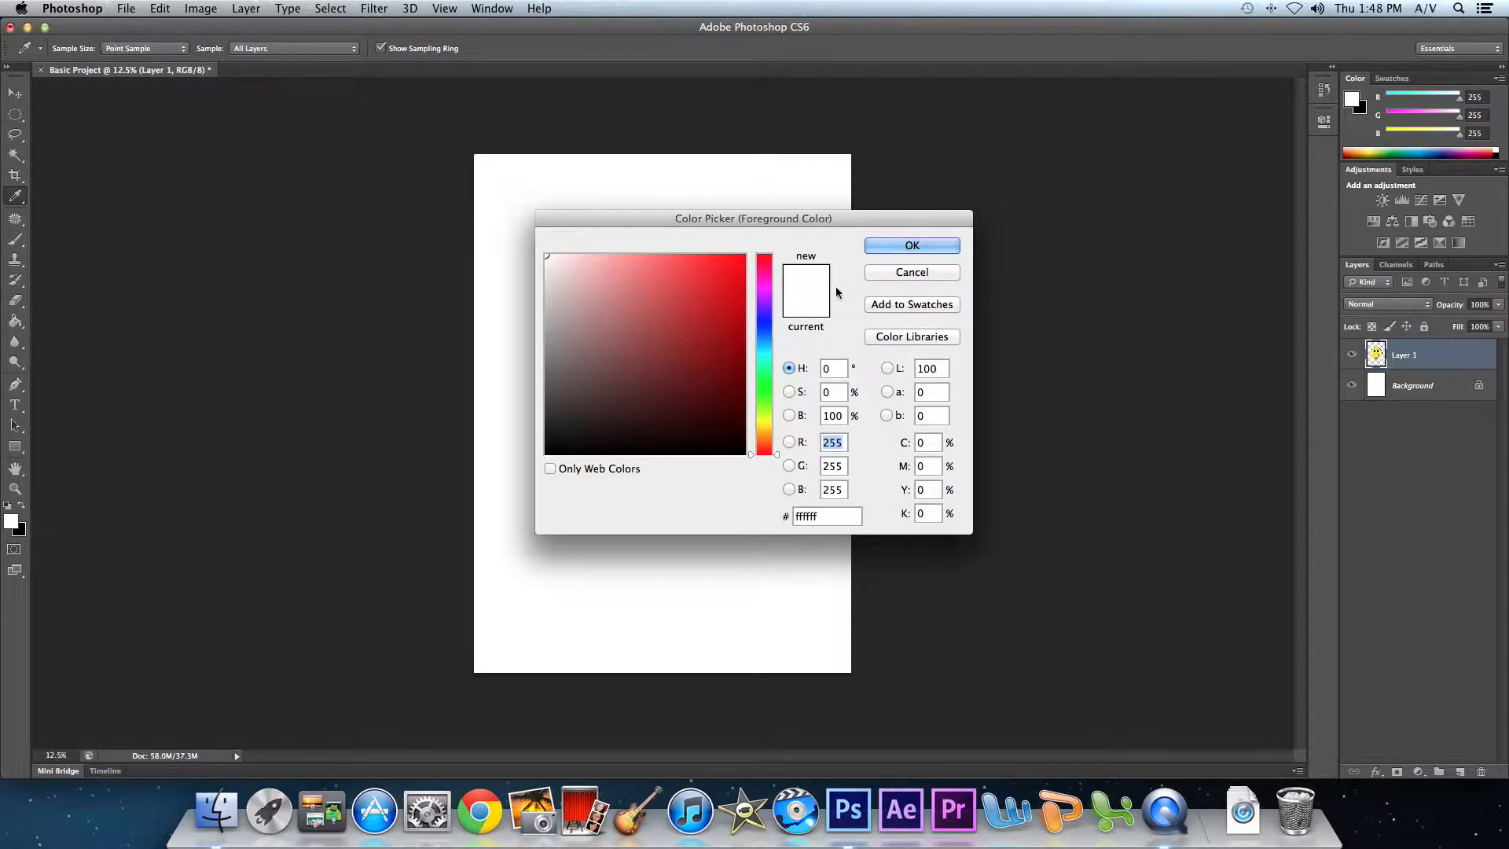
left_click_drag(769, 267, 754, 455)
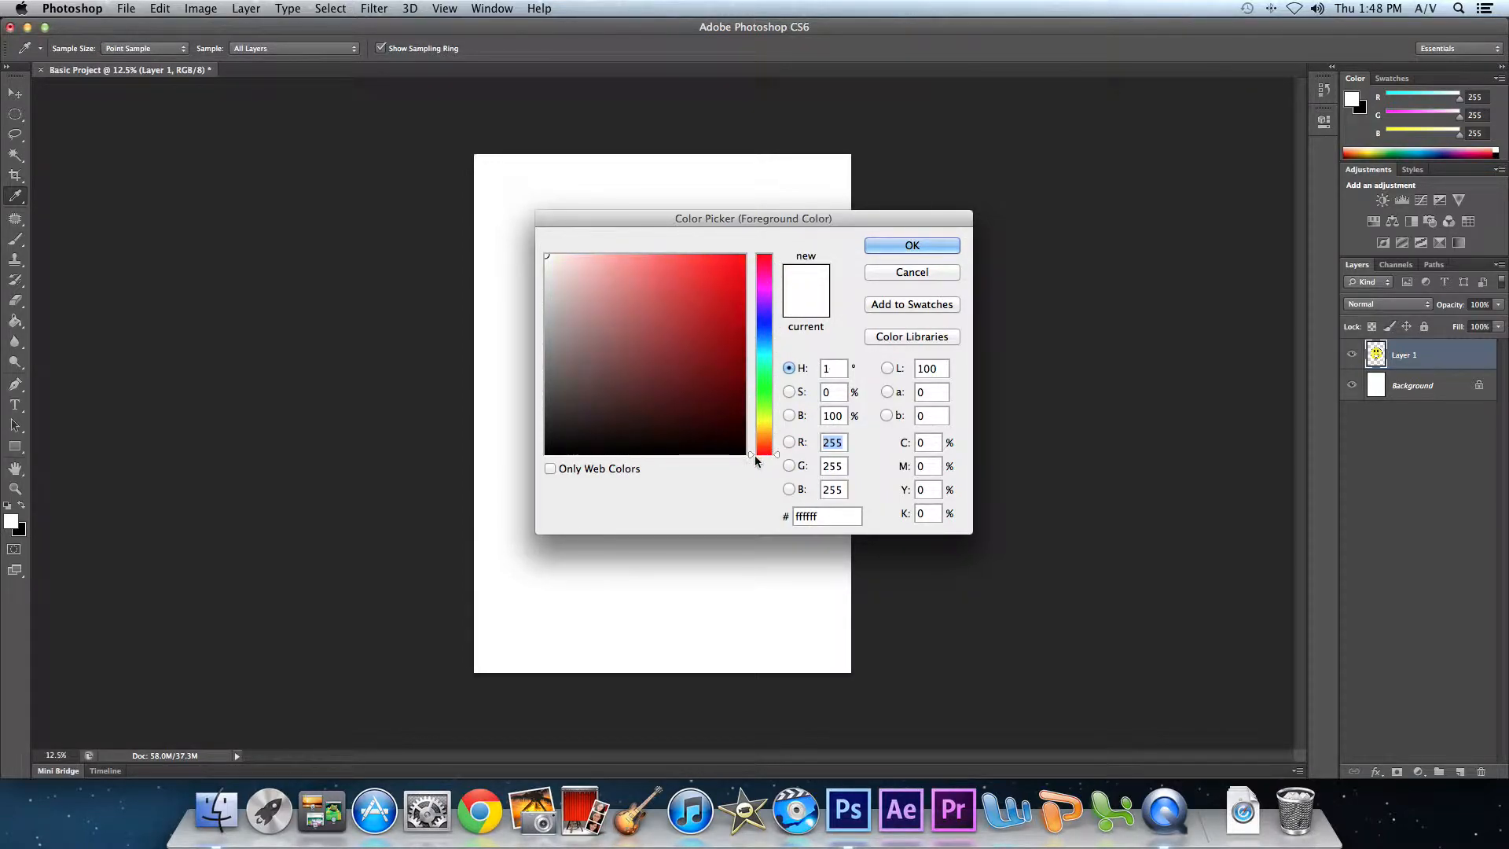
left_click(911, 246)
key("c")
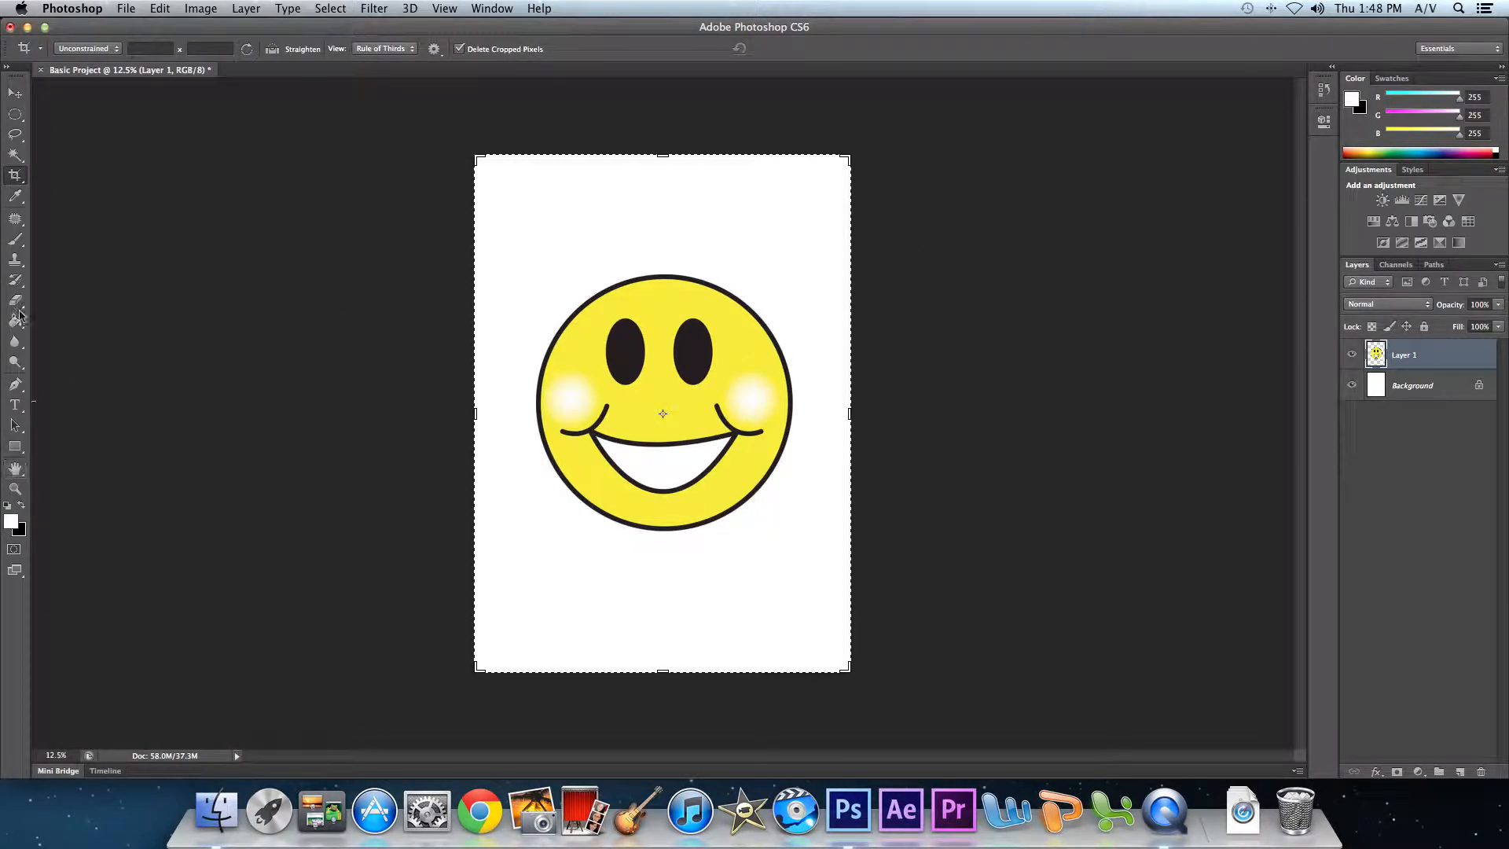
Sample the smiley's yellow as the foreground color with the Eyedropper tool, and check it in the Color Picker.
left_click(14, 197)
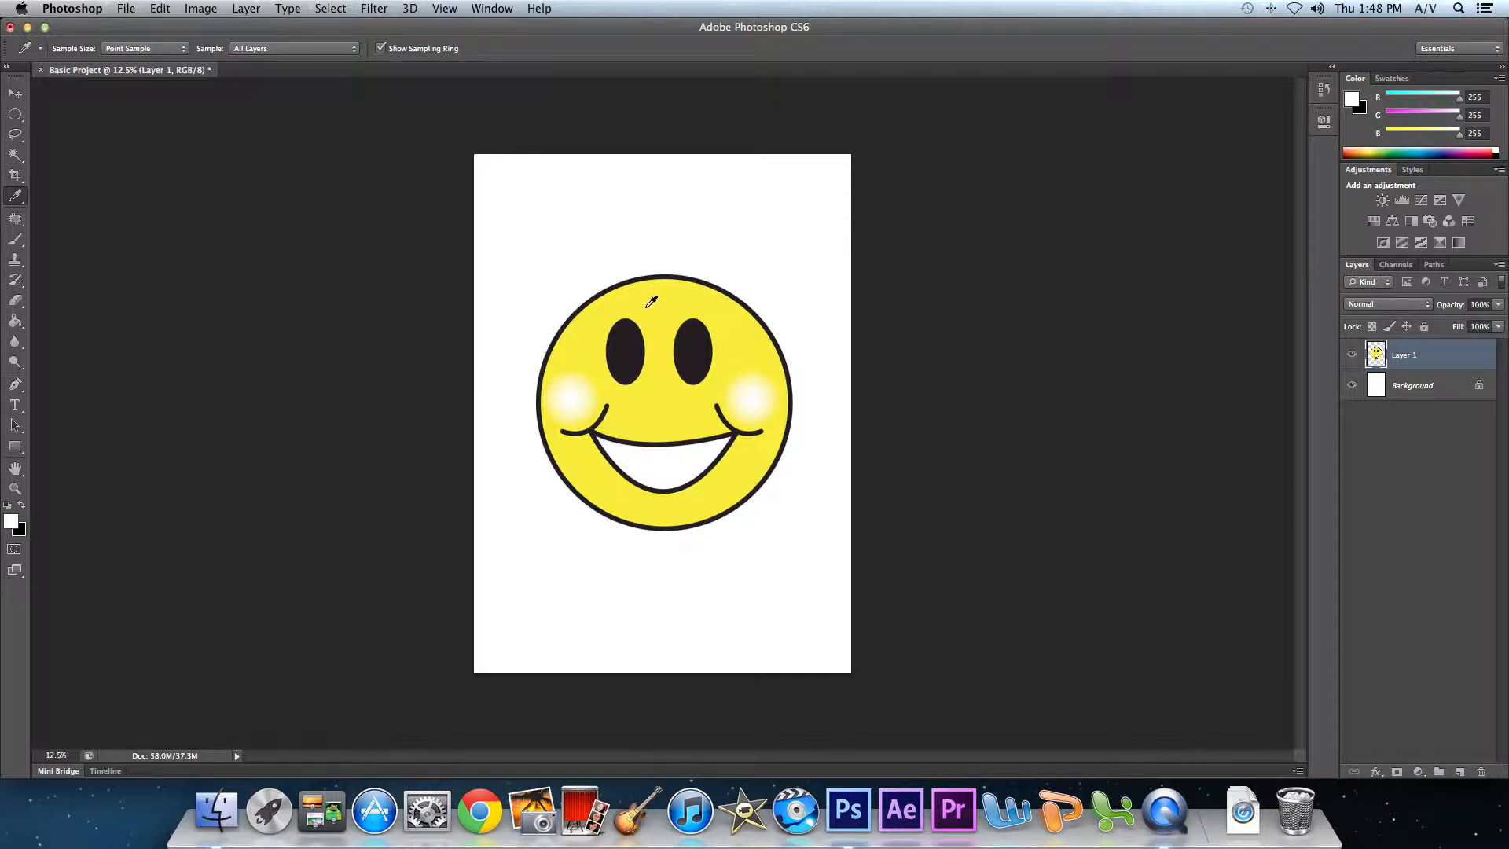
left_click(661, 349)
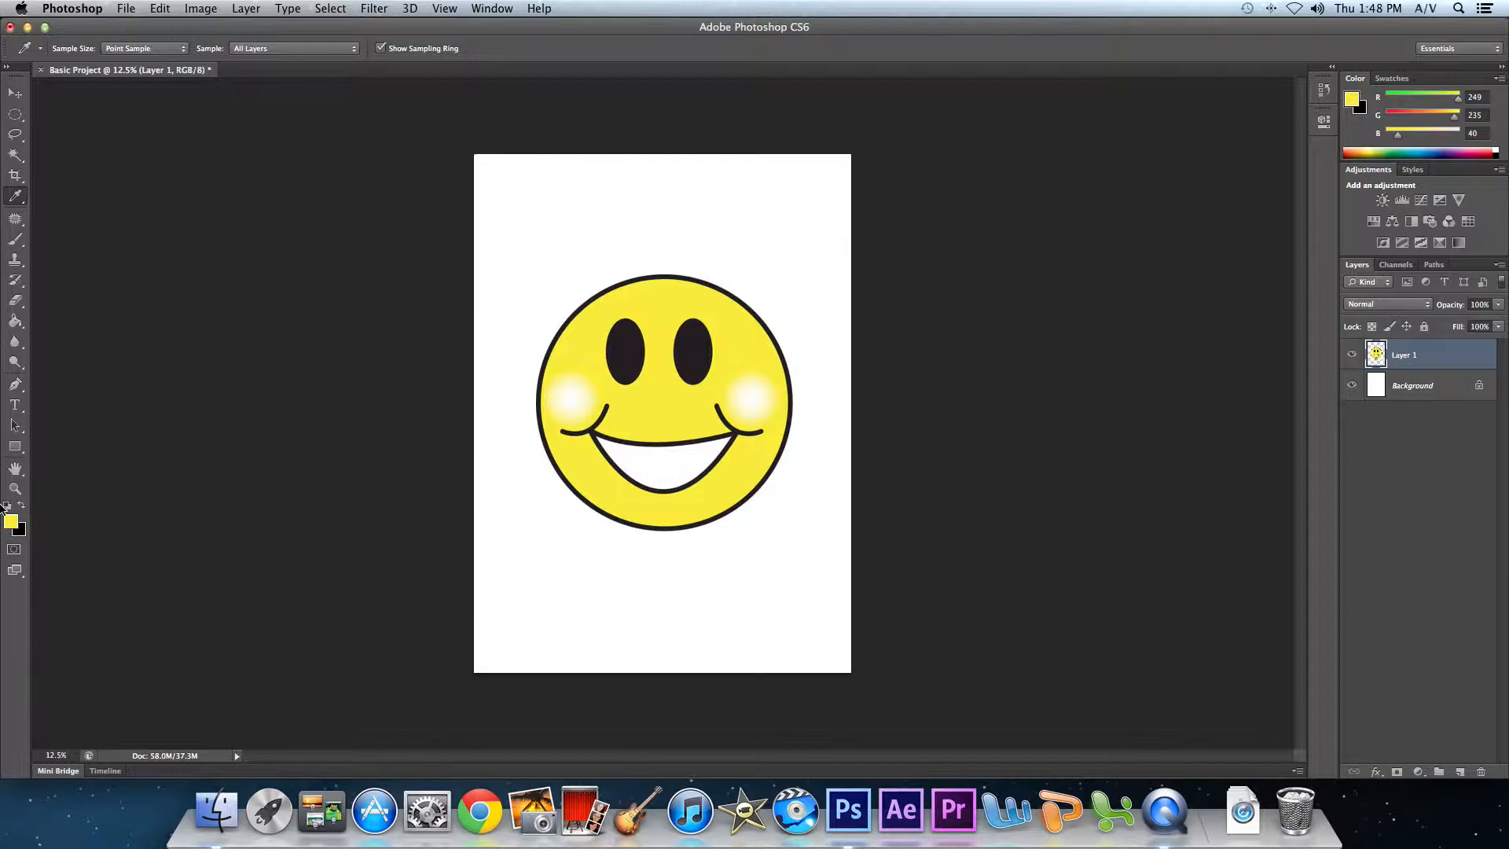
left_click(9, 522)
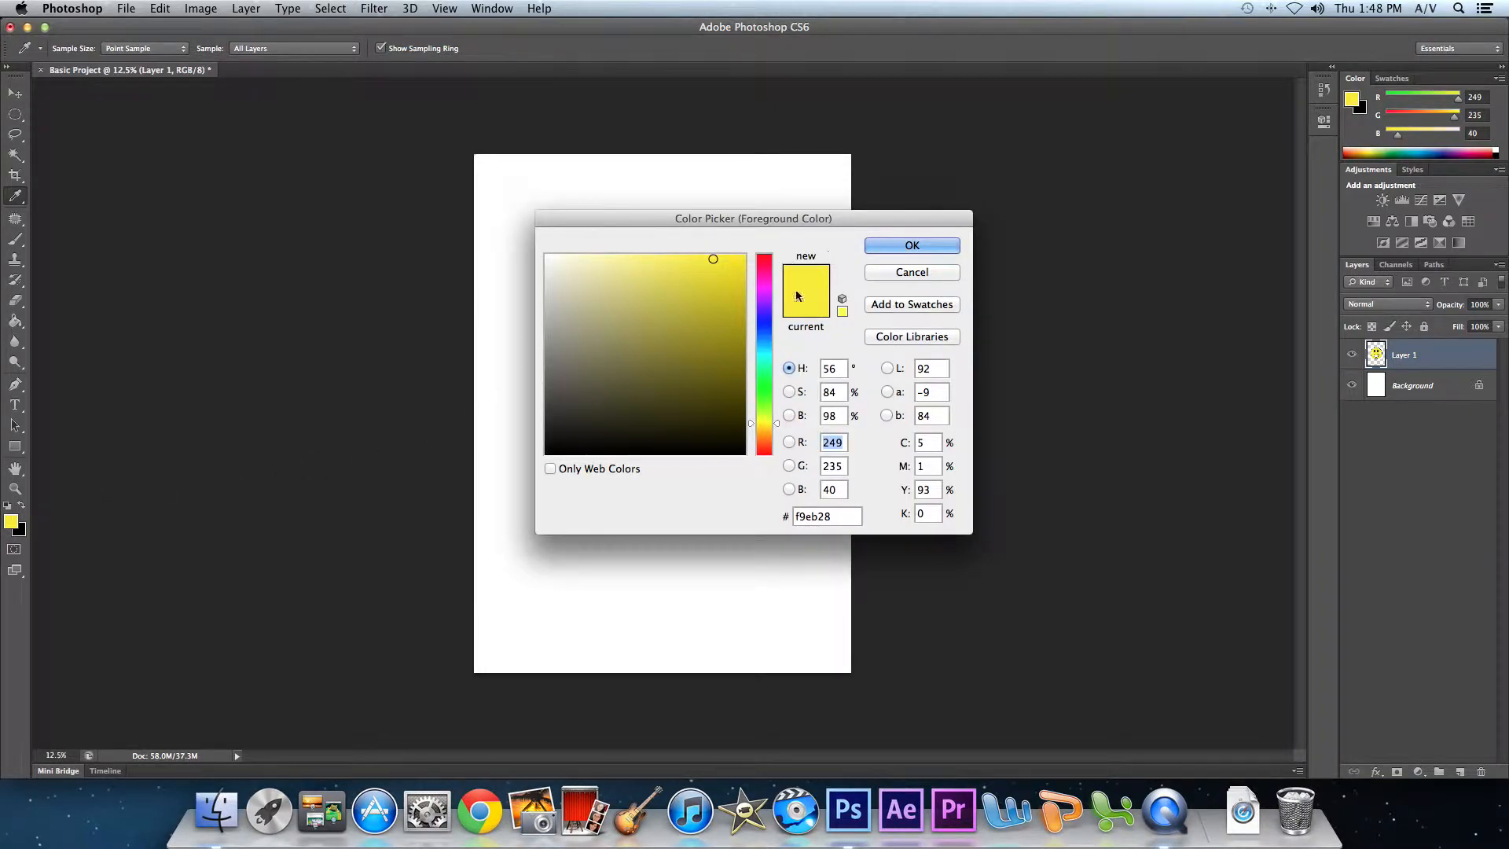
left_click(891, 247)
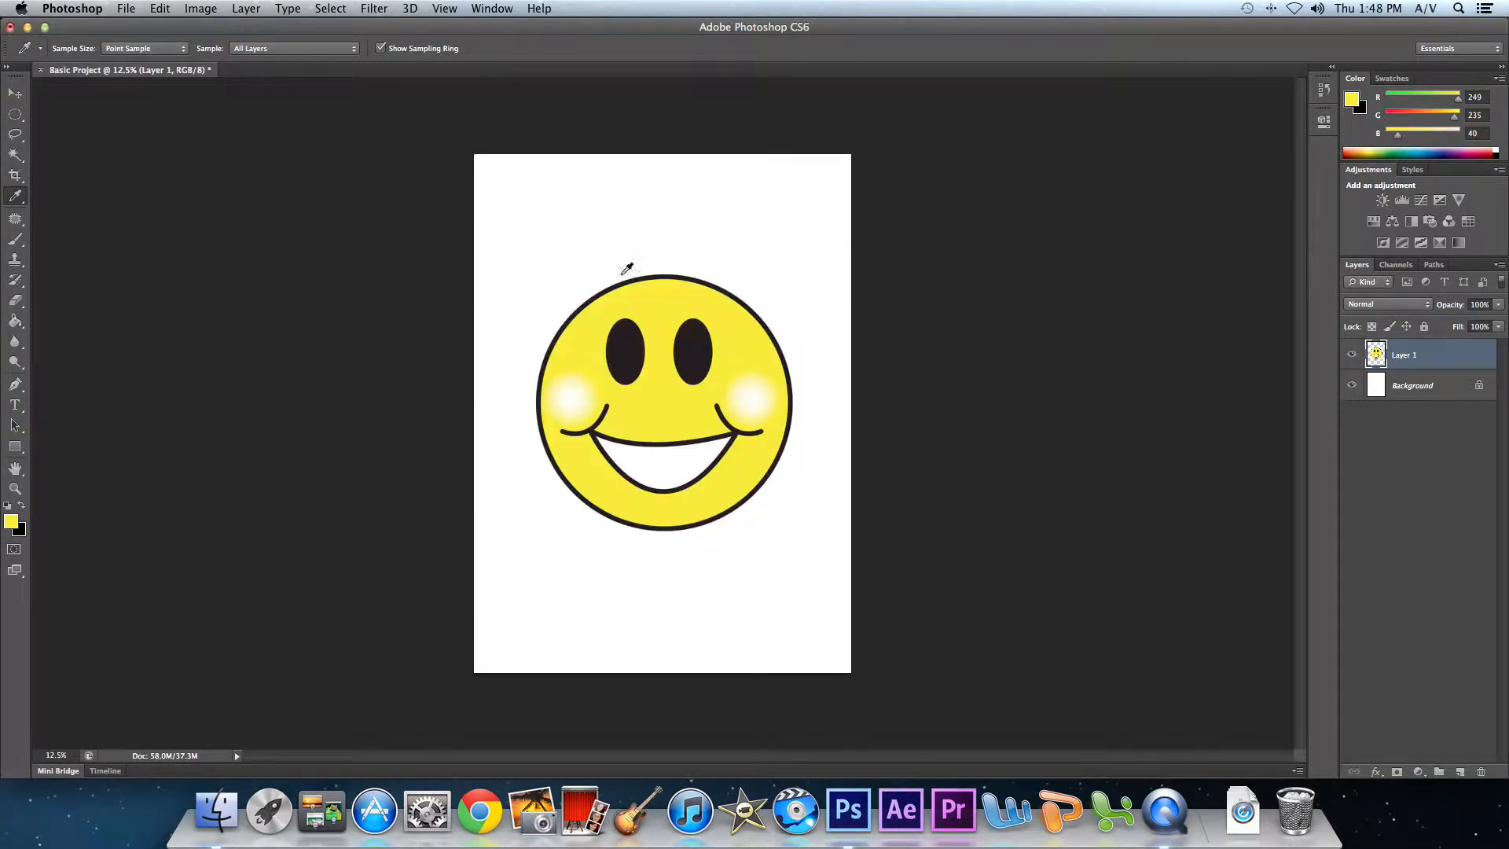
left_click(14, 196)
left_click(12, 196)
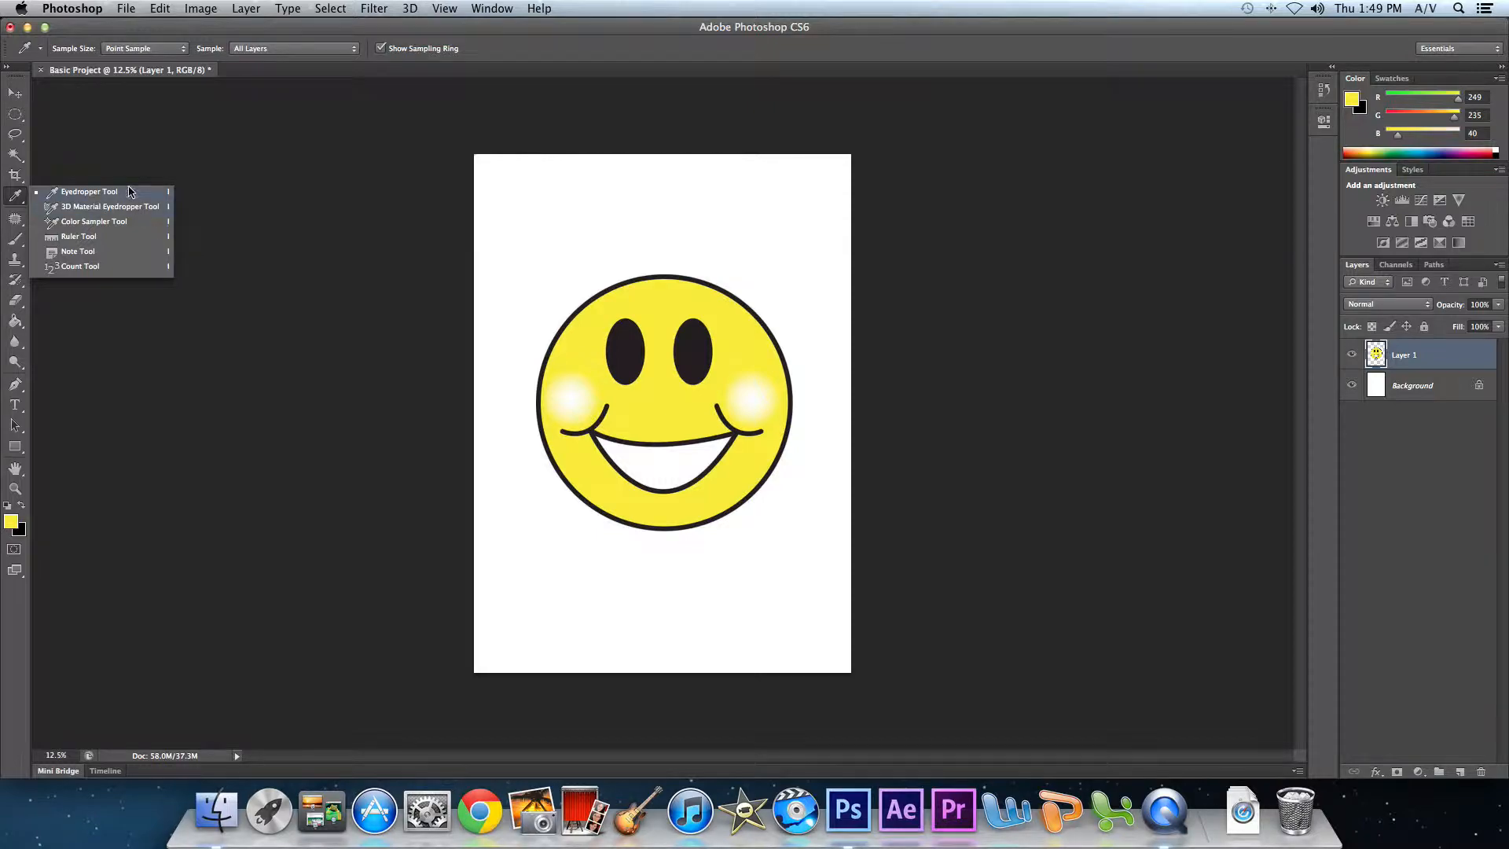
left_click(17, 201)
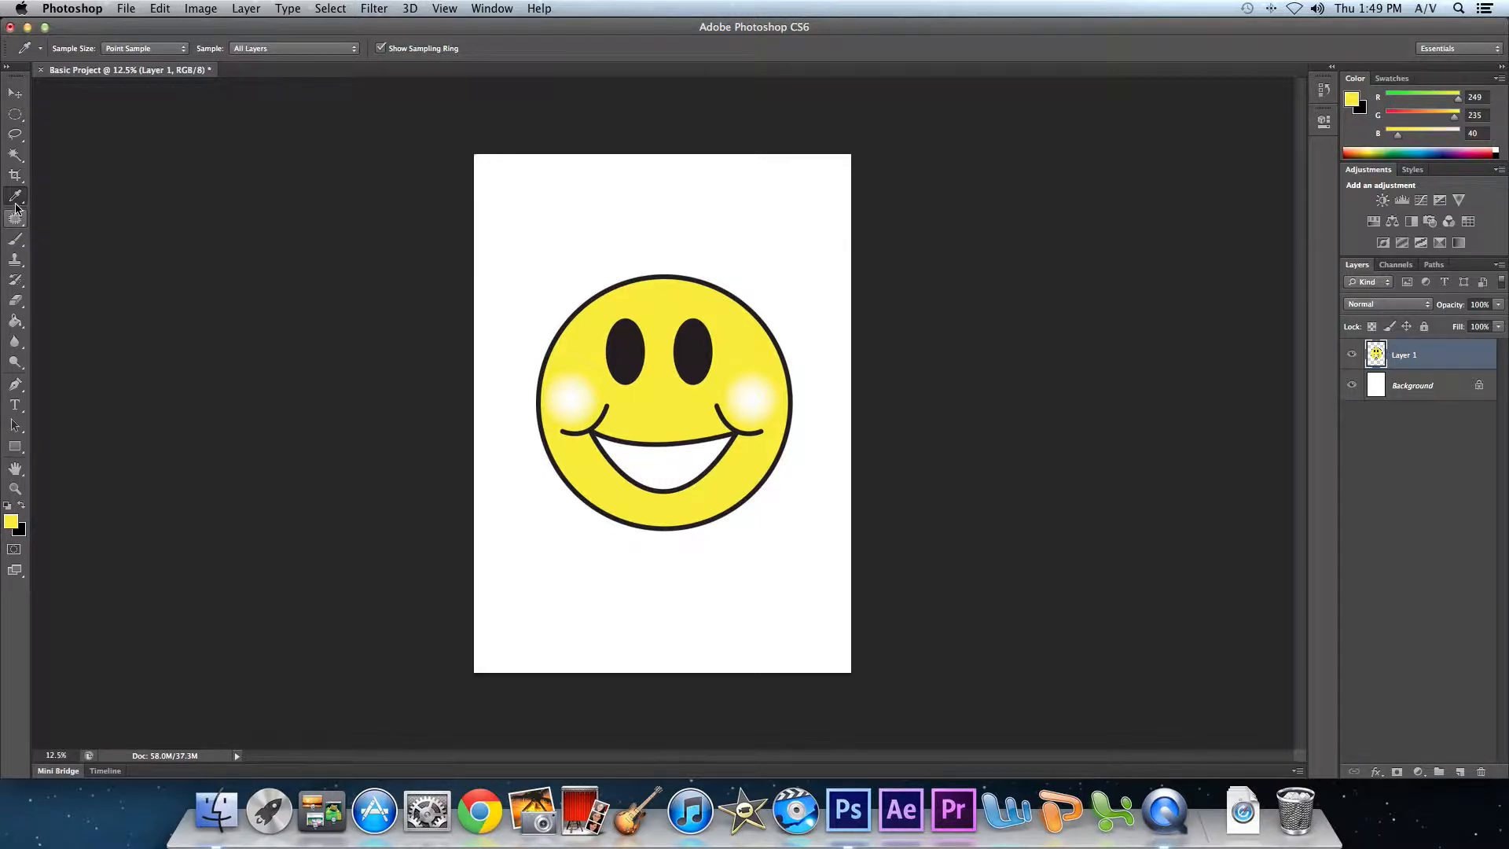
left_click(16, 197)
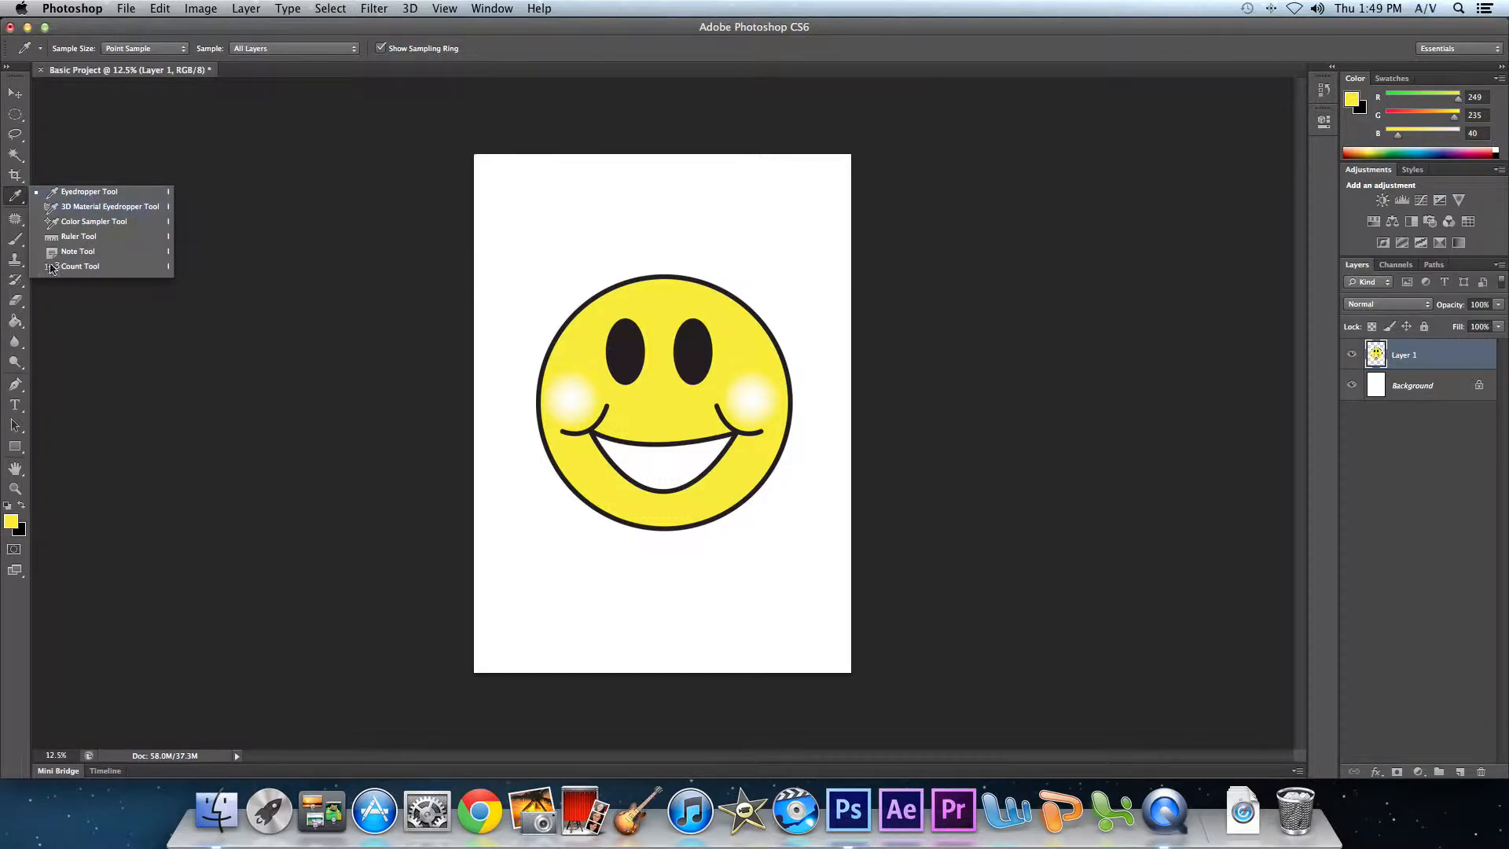
Patch the smiley's right white cheek with the yellow area beside it using the Patch tool, and deselect.
left_click(15, 227)
left_click(15, 224)
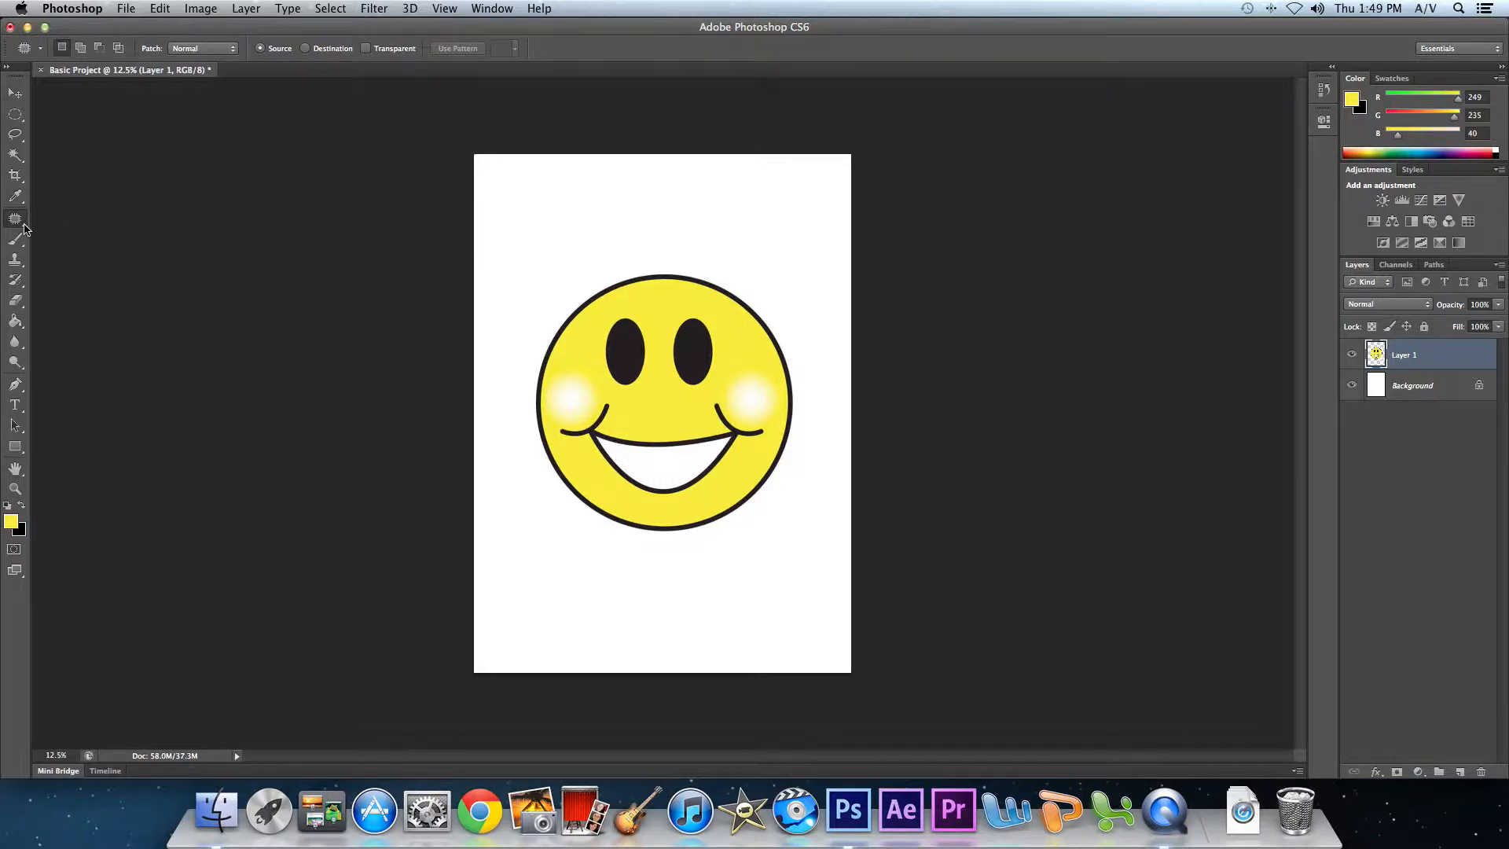
left_click(25, 228)
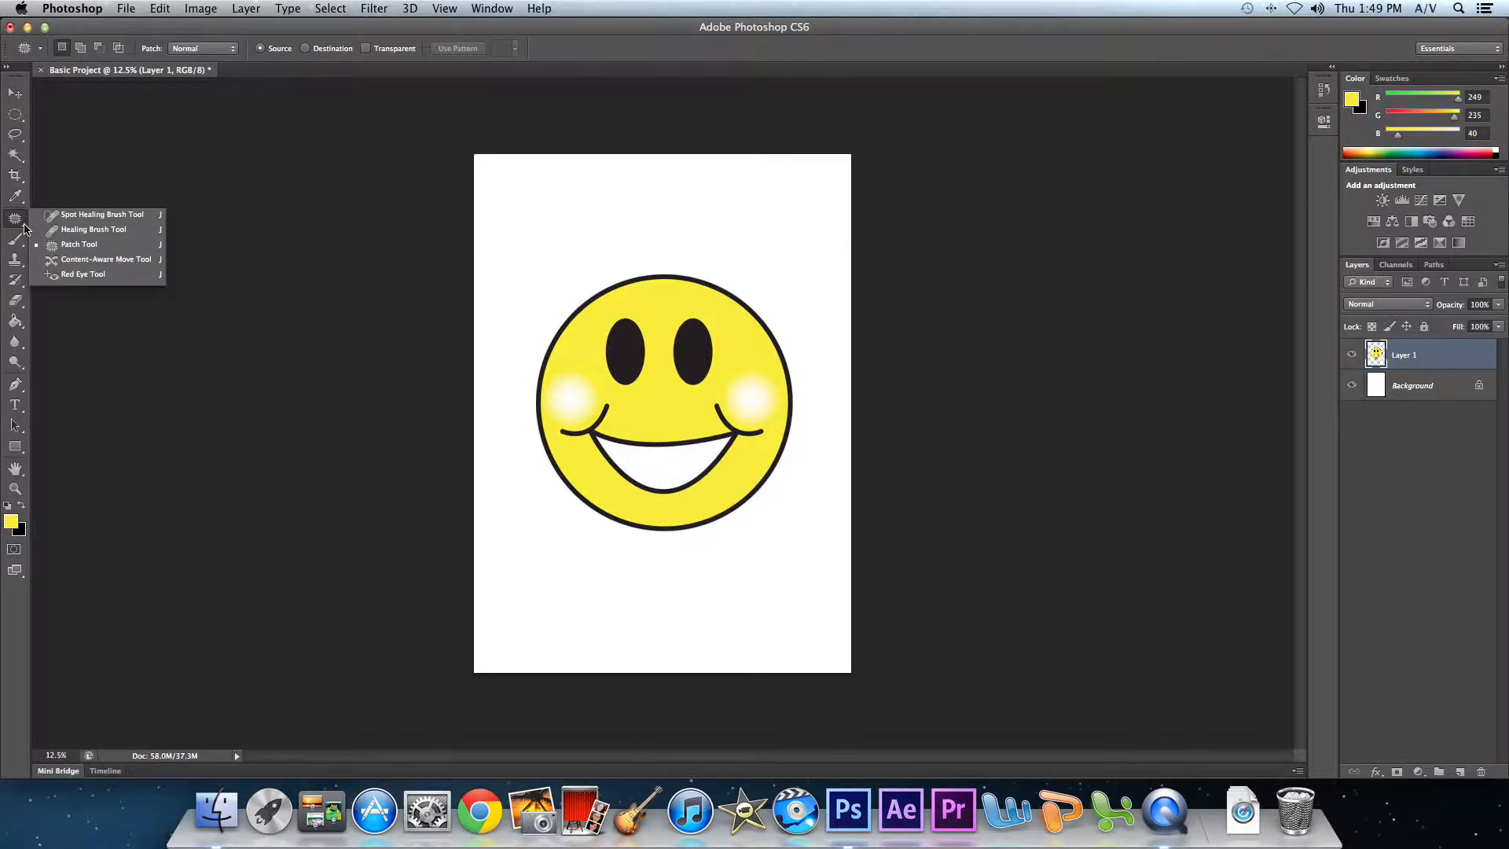
left_click(89, 250)
mouse_move(759, 426)
left_mouse_down()
mouse_move(727, 395)
mouse_move(752, 376)
mouse_move(776, 390)
mouse_move(757, 442)
left_mouse_up()
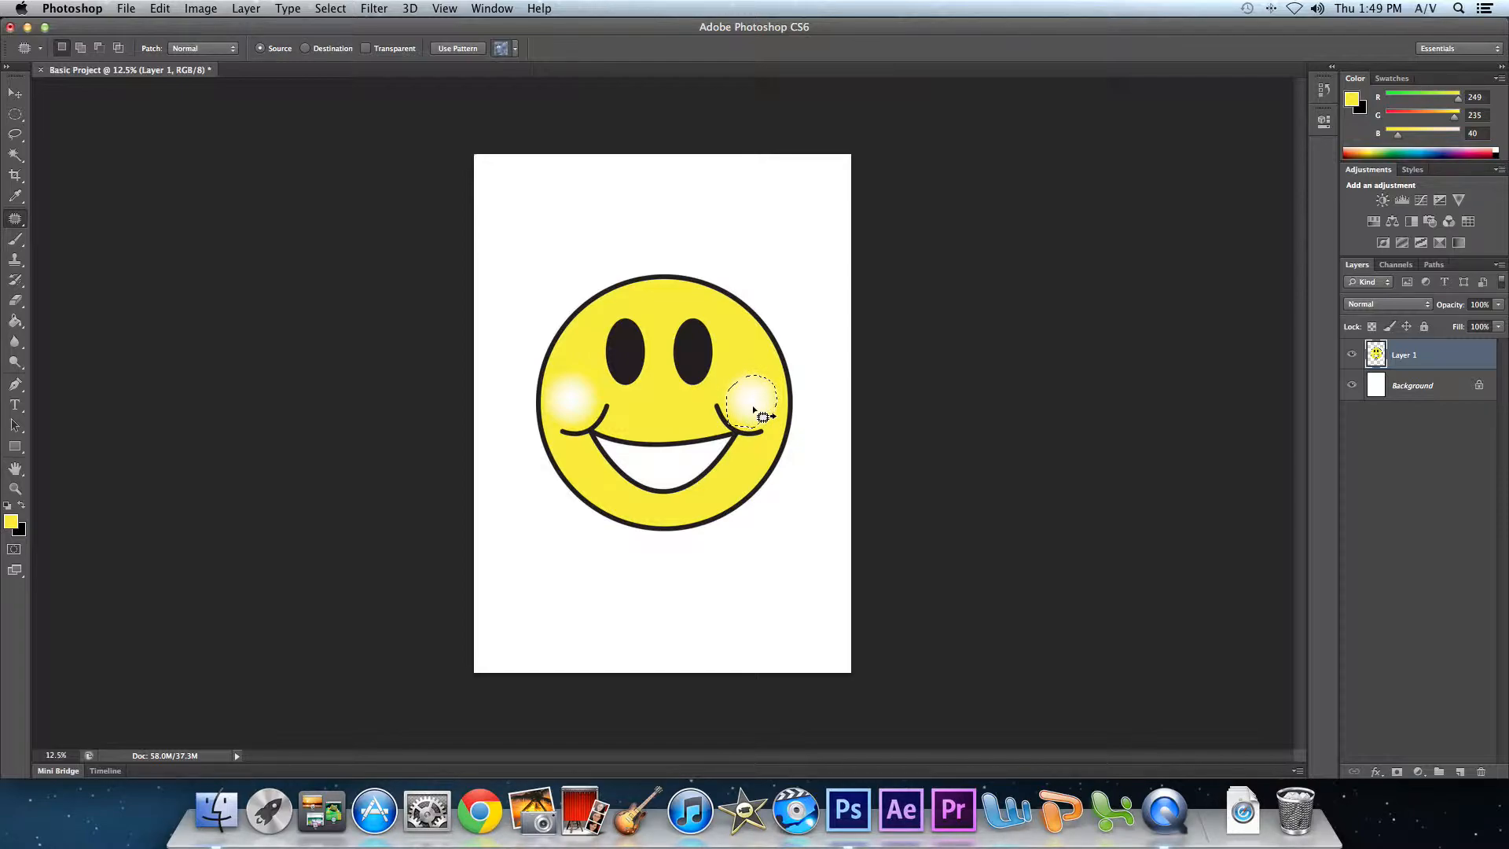
left_click_drag(752, 409, 667, 417)
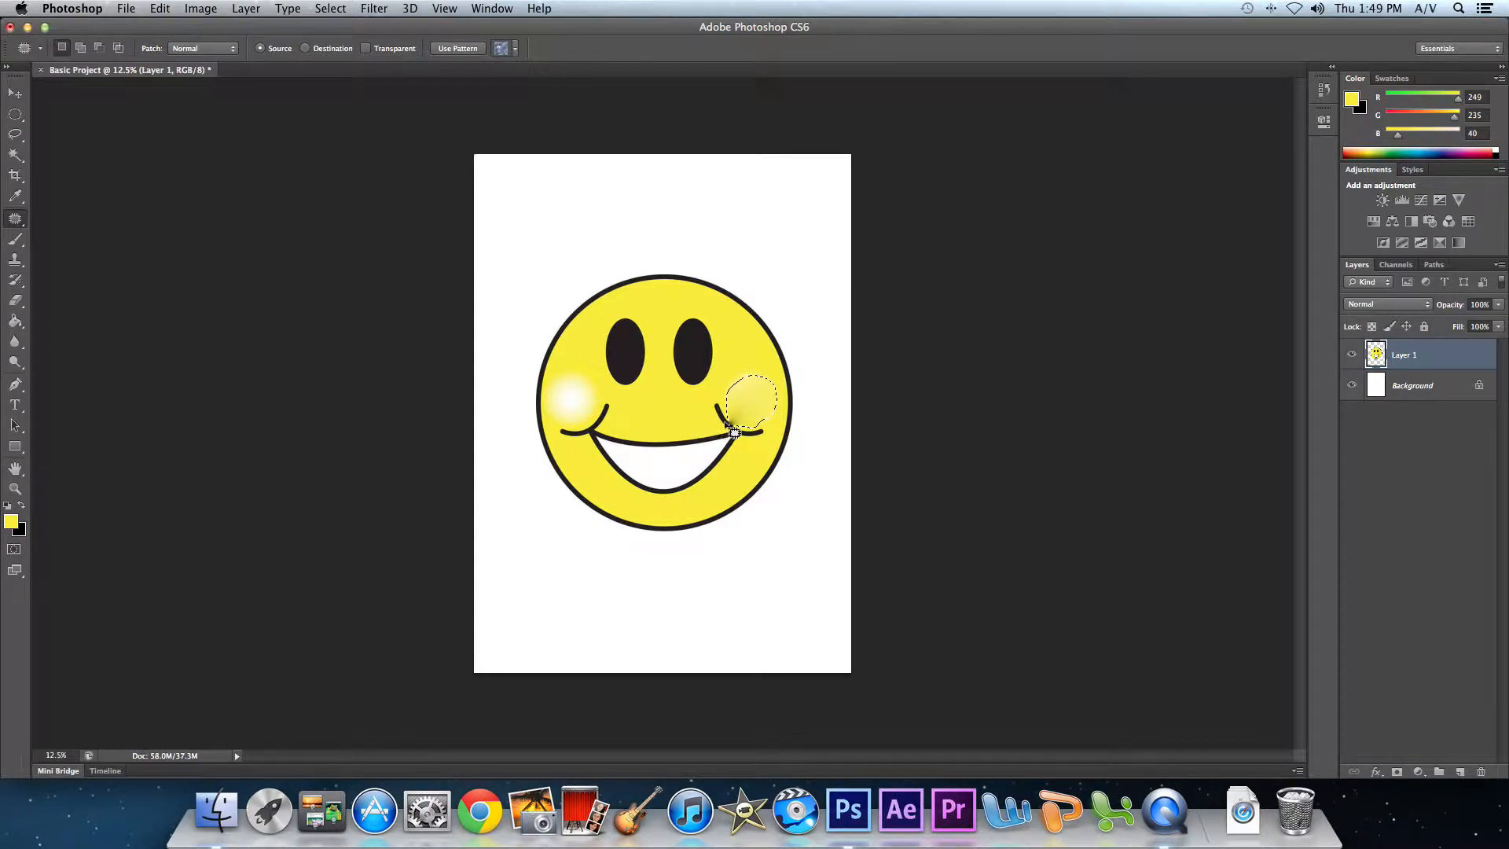
key("super+d")
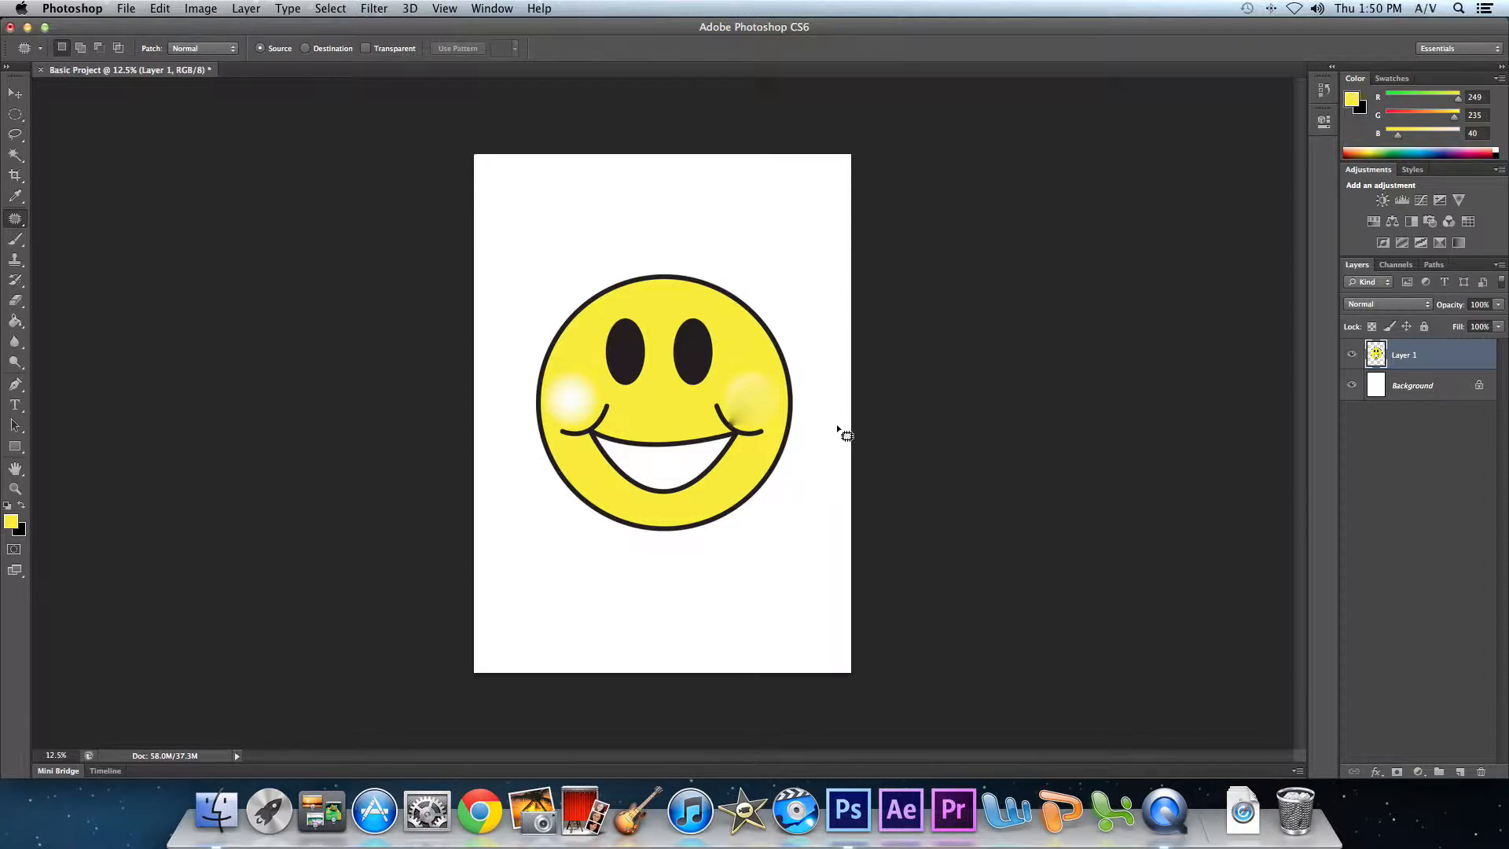
Step backward through the edits to undo the cheek patch, and clear the remaining selection.
key("super+z")
key("super+z")
key("super+z")
key("super+z")
key("super+z")
key("super+z")
left_click(189, 10)
mouse_move(161, 11)
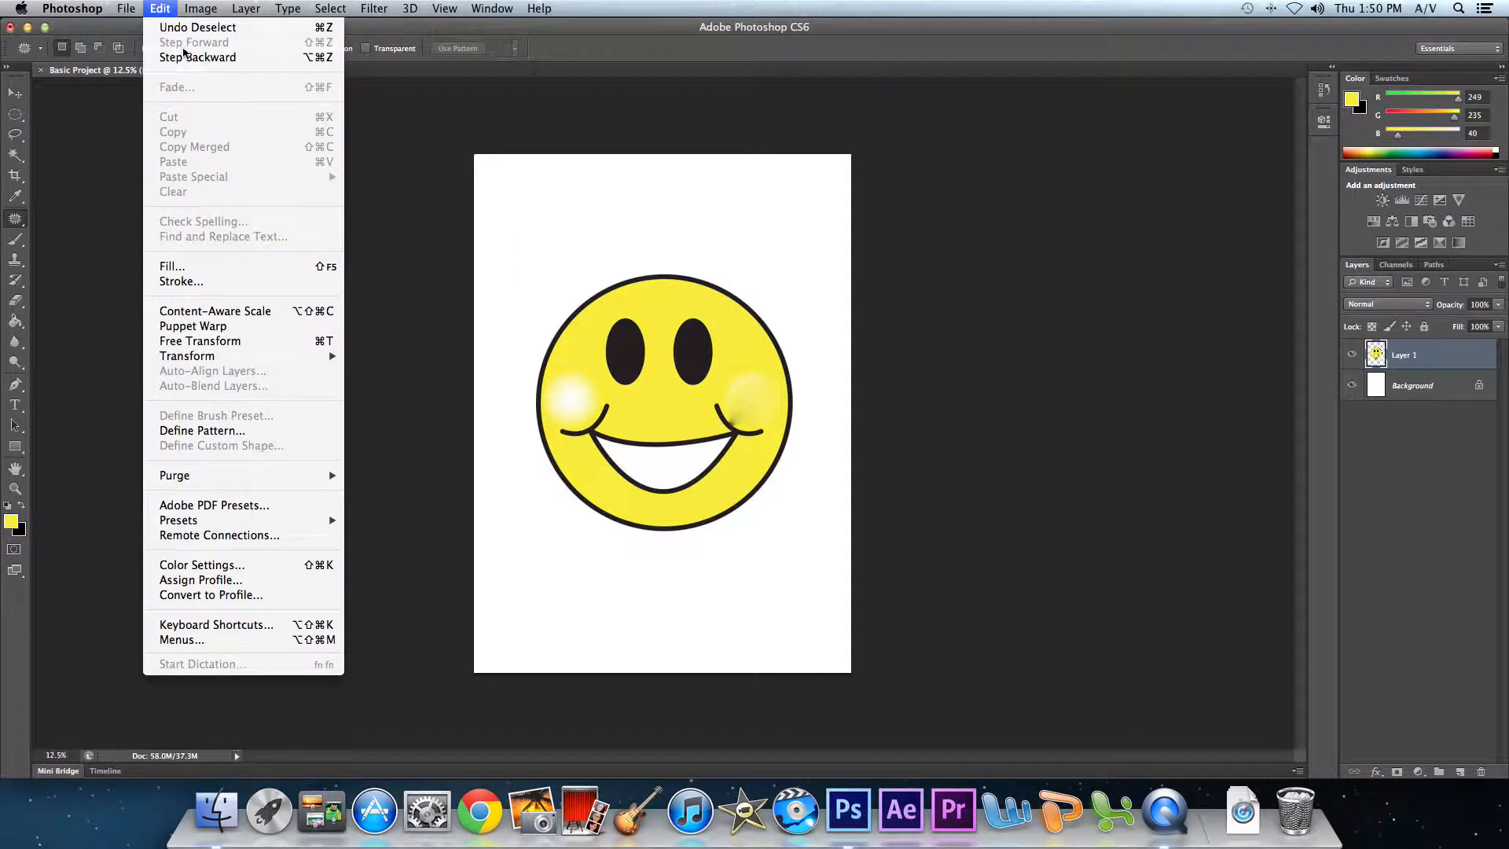
left_click(192, 58)
left_click(161, 9)
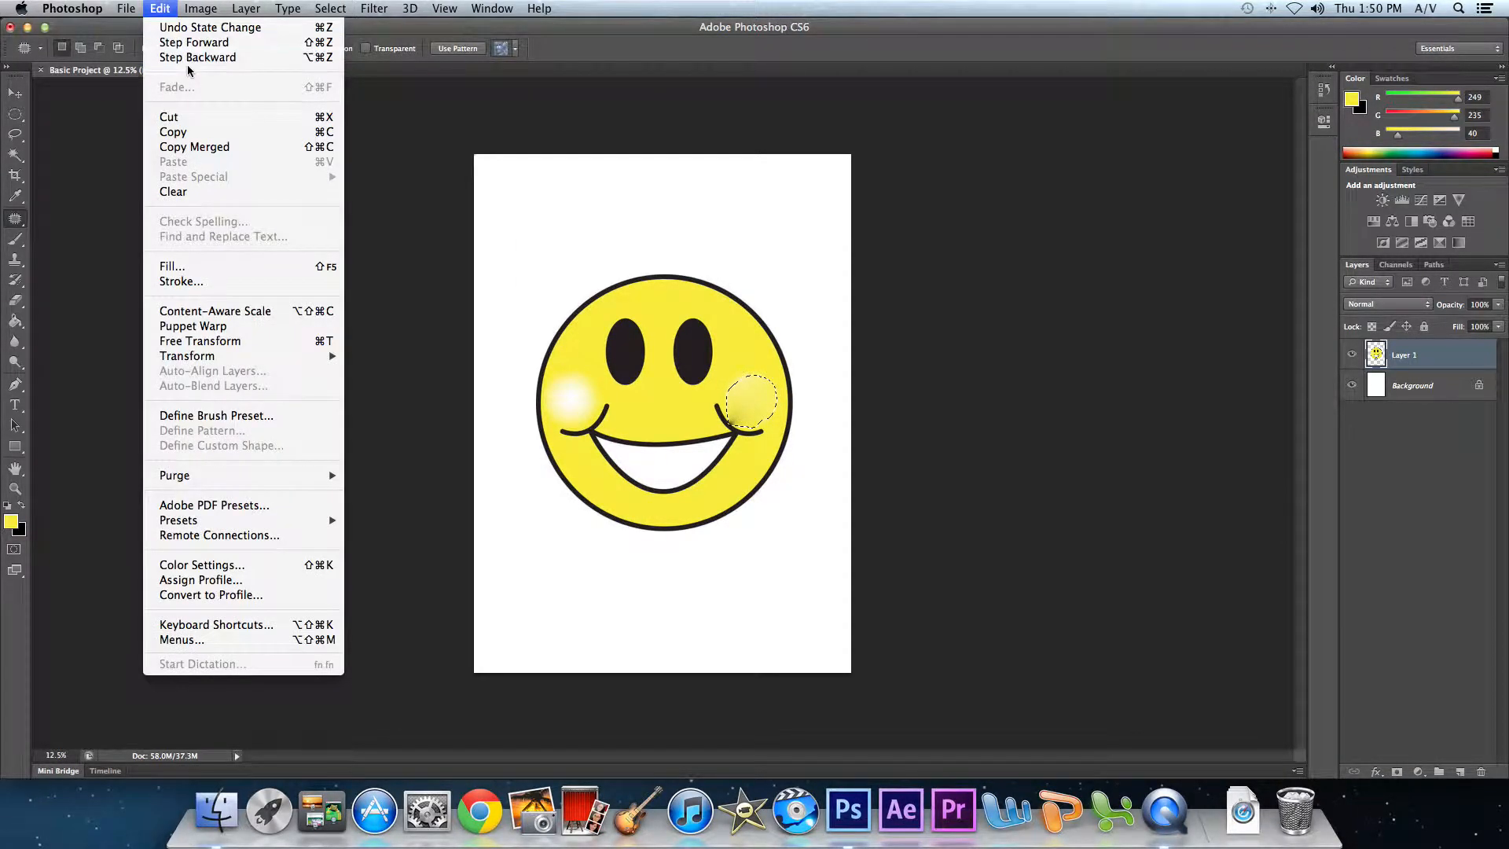
left_click(183, 57)
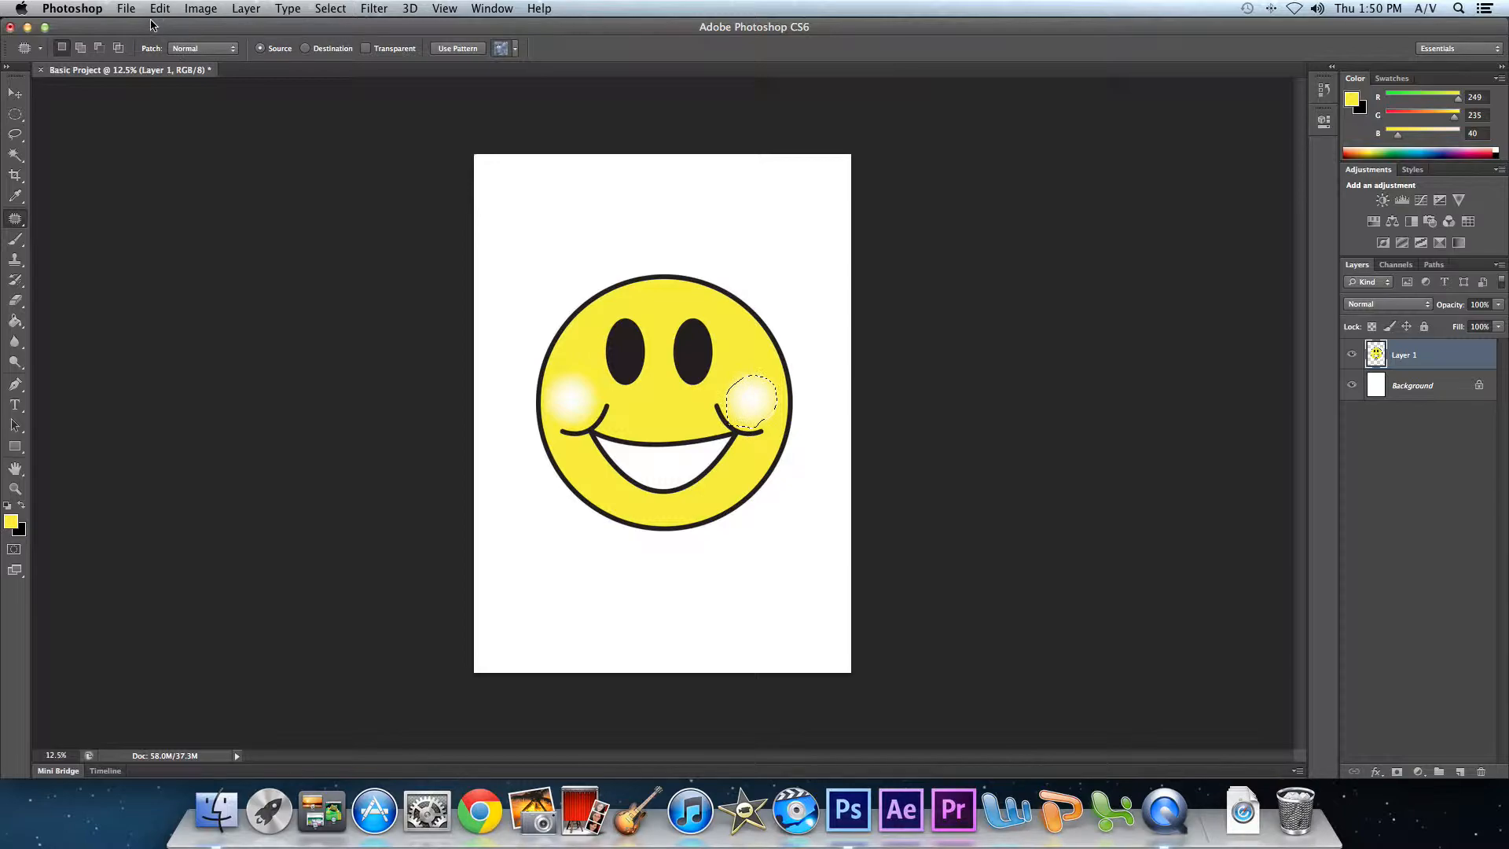
key("super+d")
left_click(165, 9)
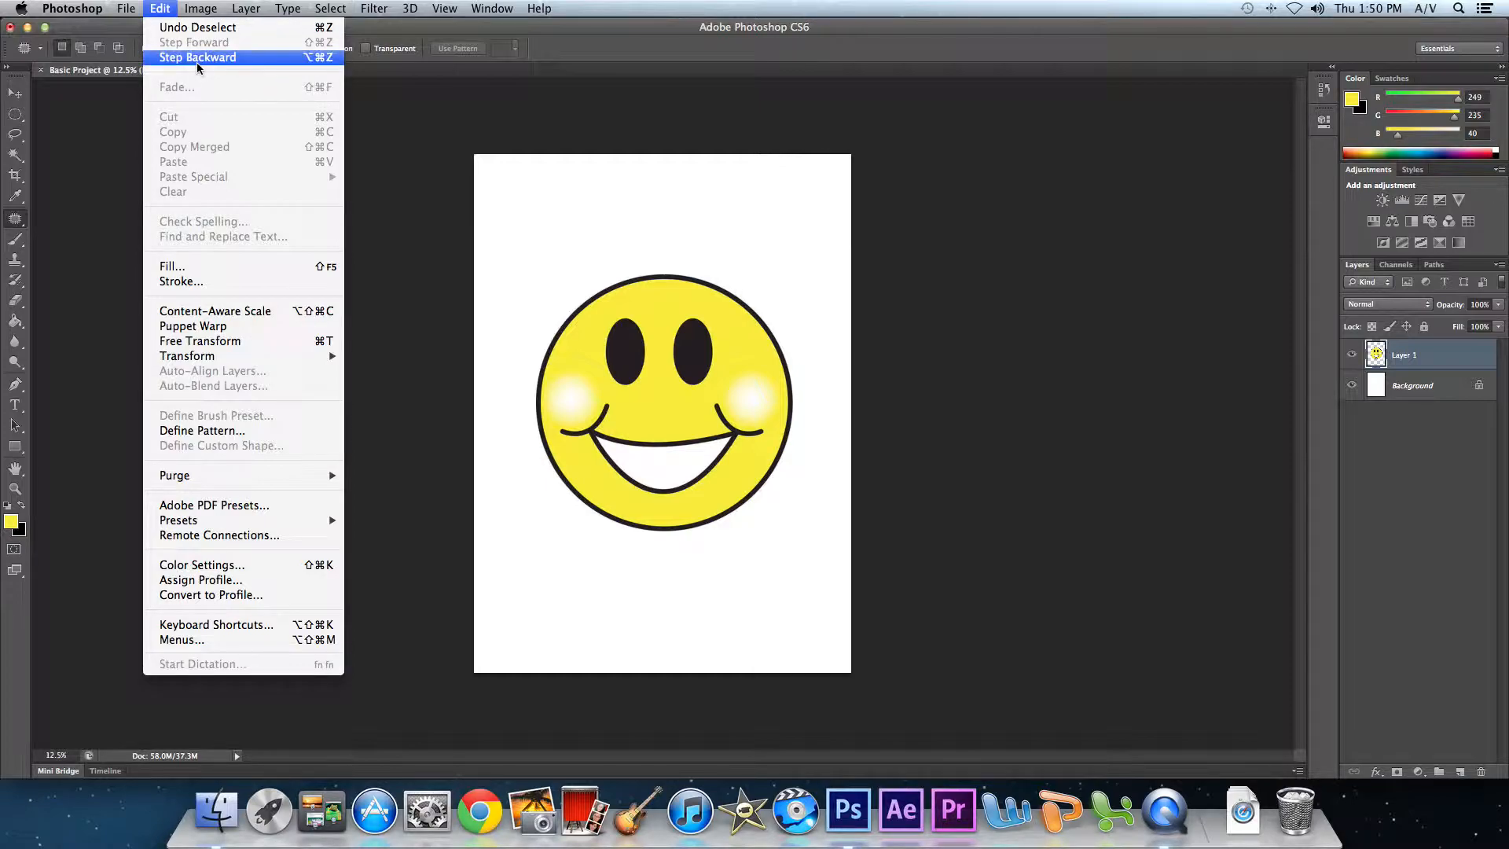
left_click(163, 14)
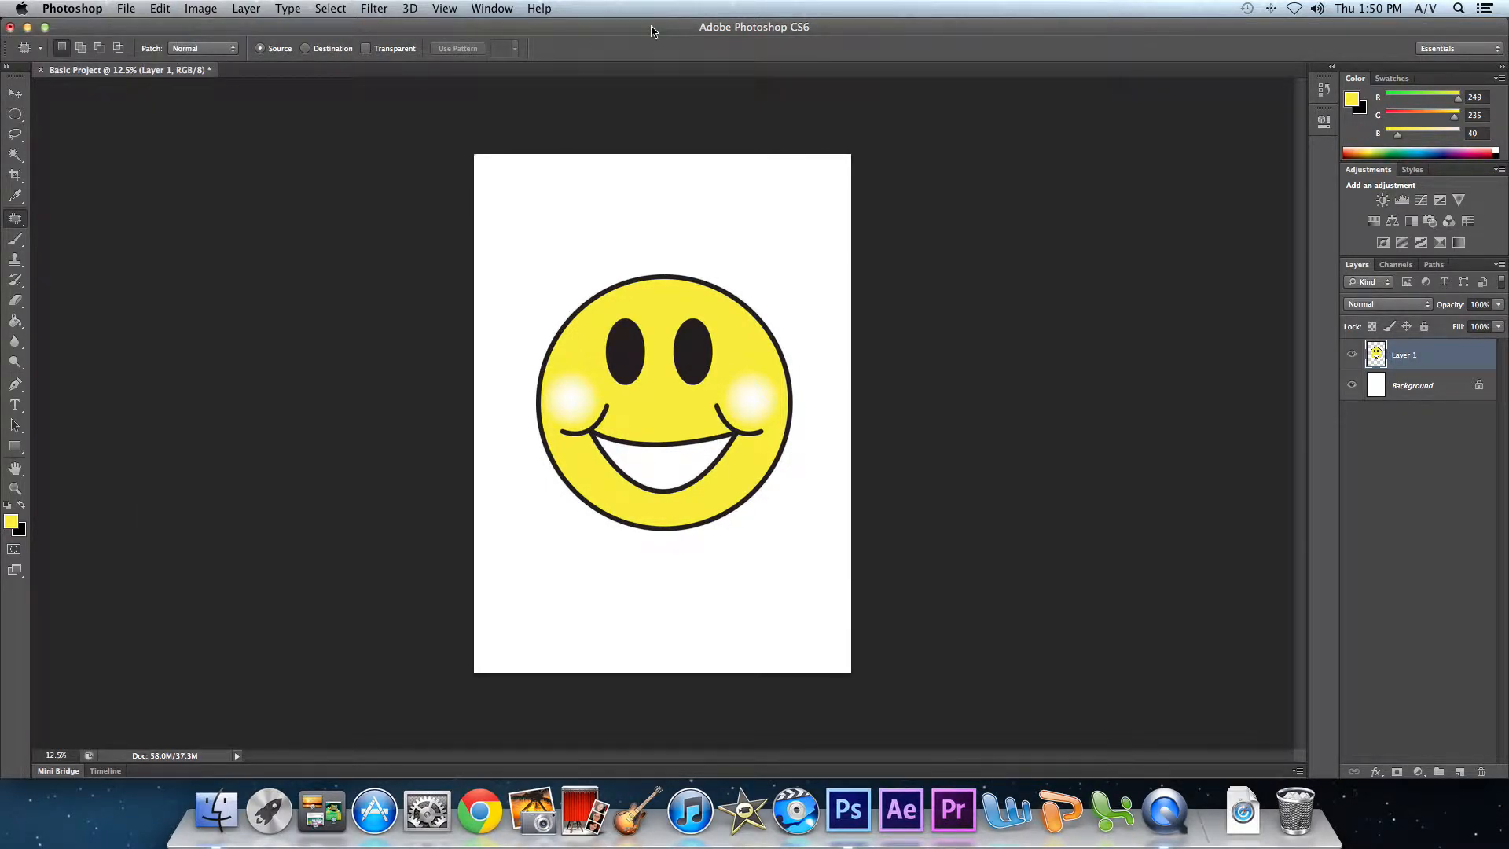
Choose the Brush tool, set the foreground color to white, and swap foreground and background so it paints in black.
left_click(22, 245)
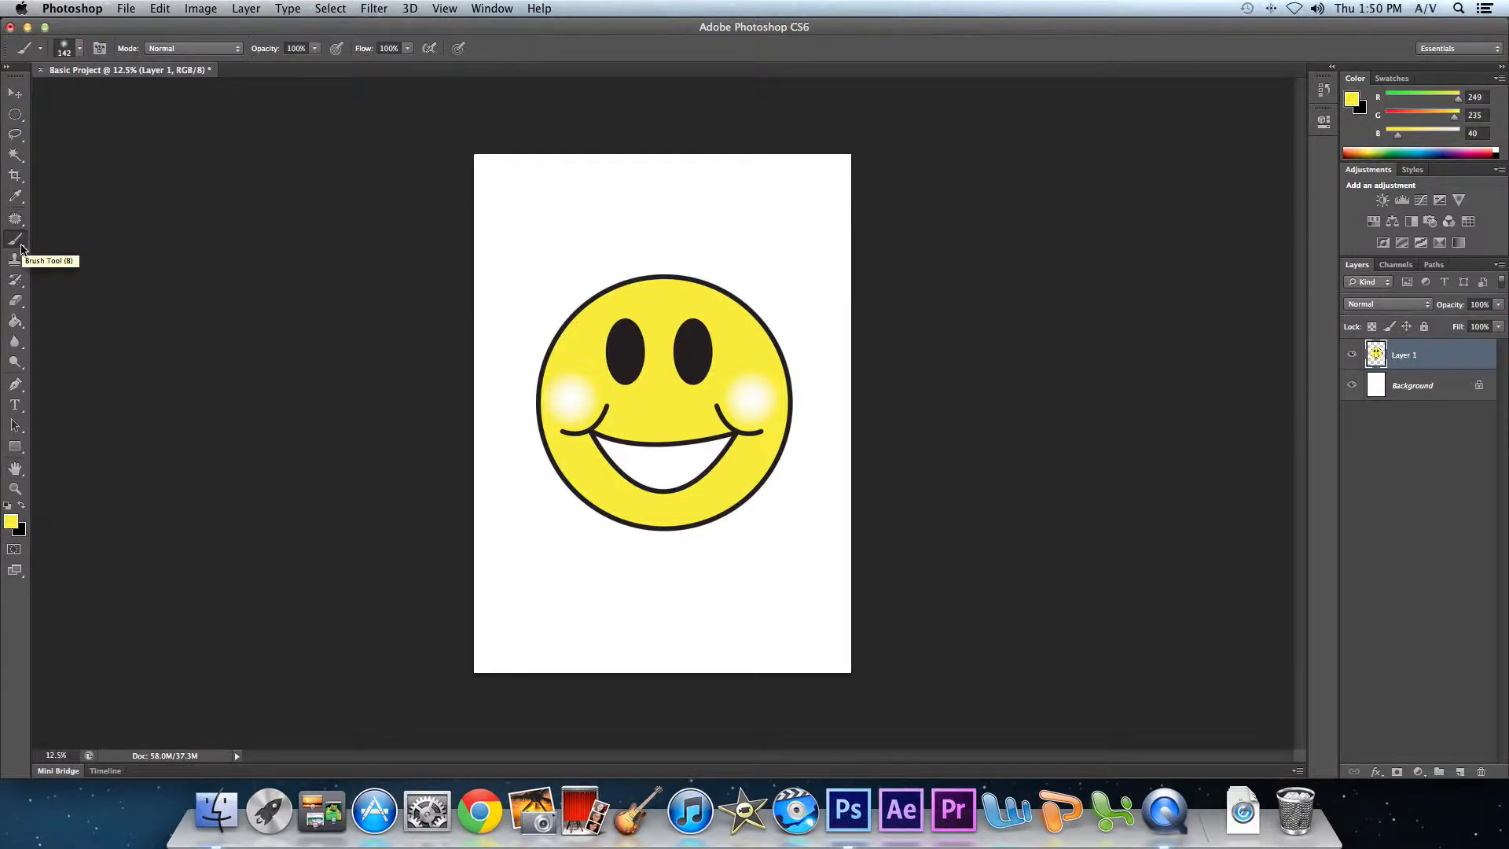
left_click(14, 524)
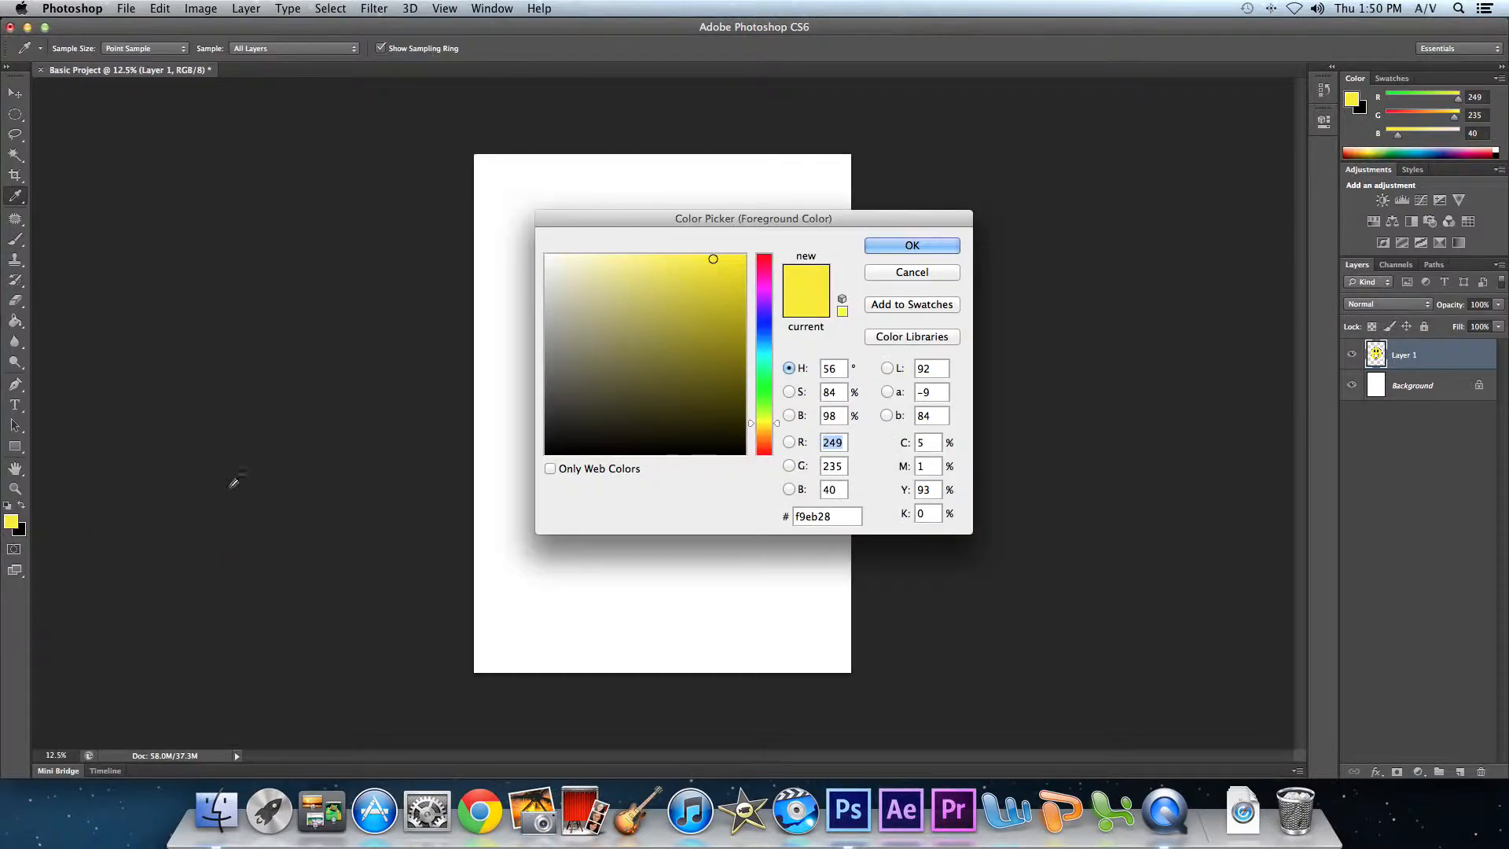
left_click(480, 224)
left_click(873, 247)
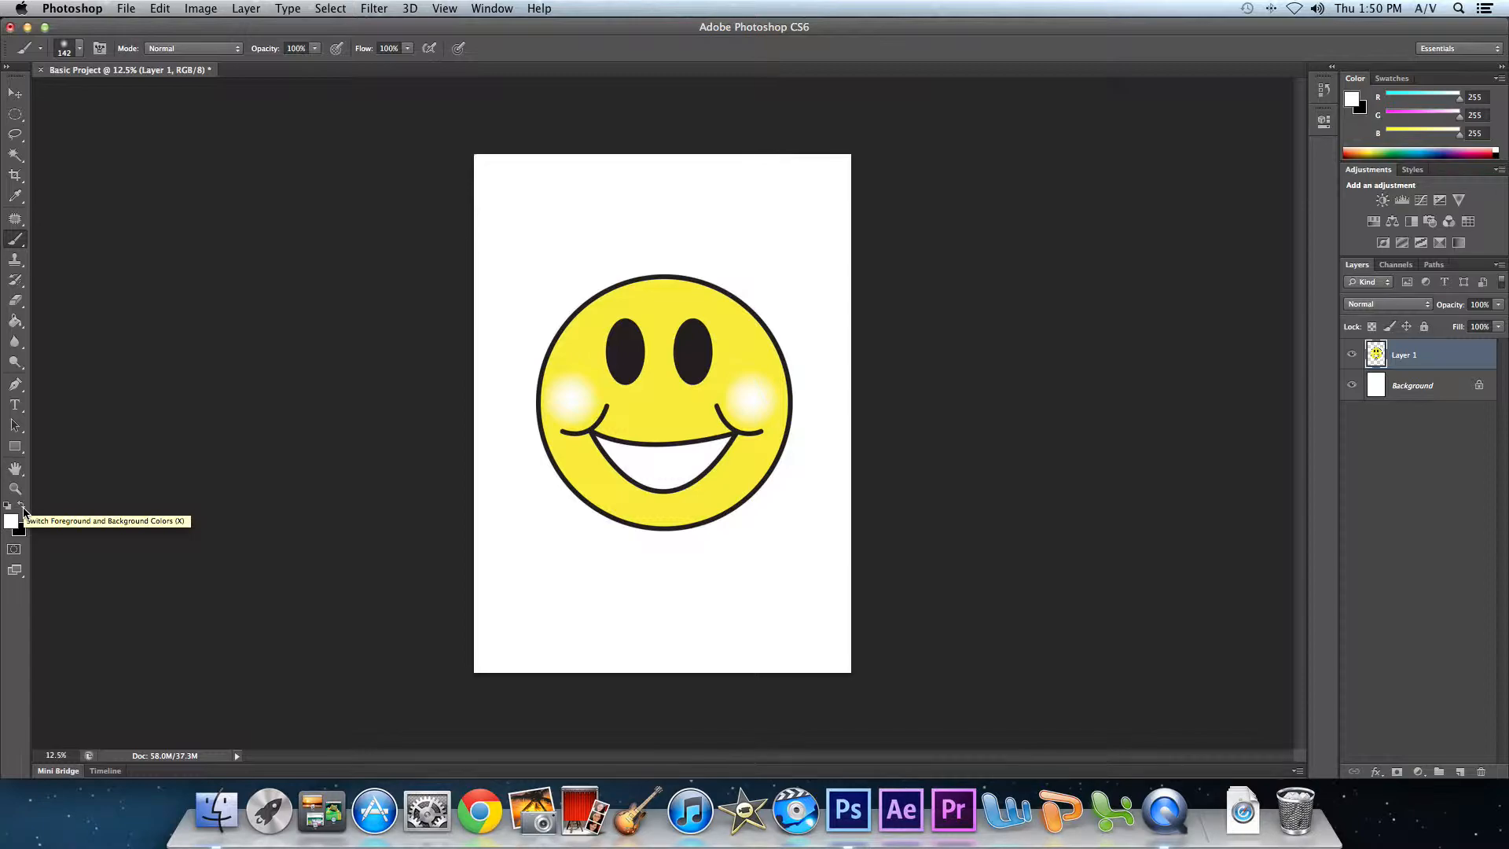
left_click(24, 509)
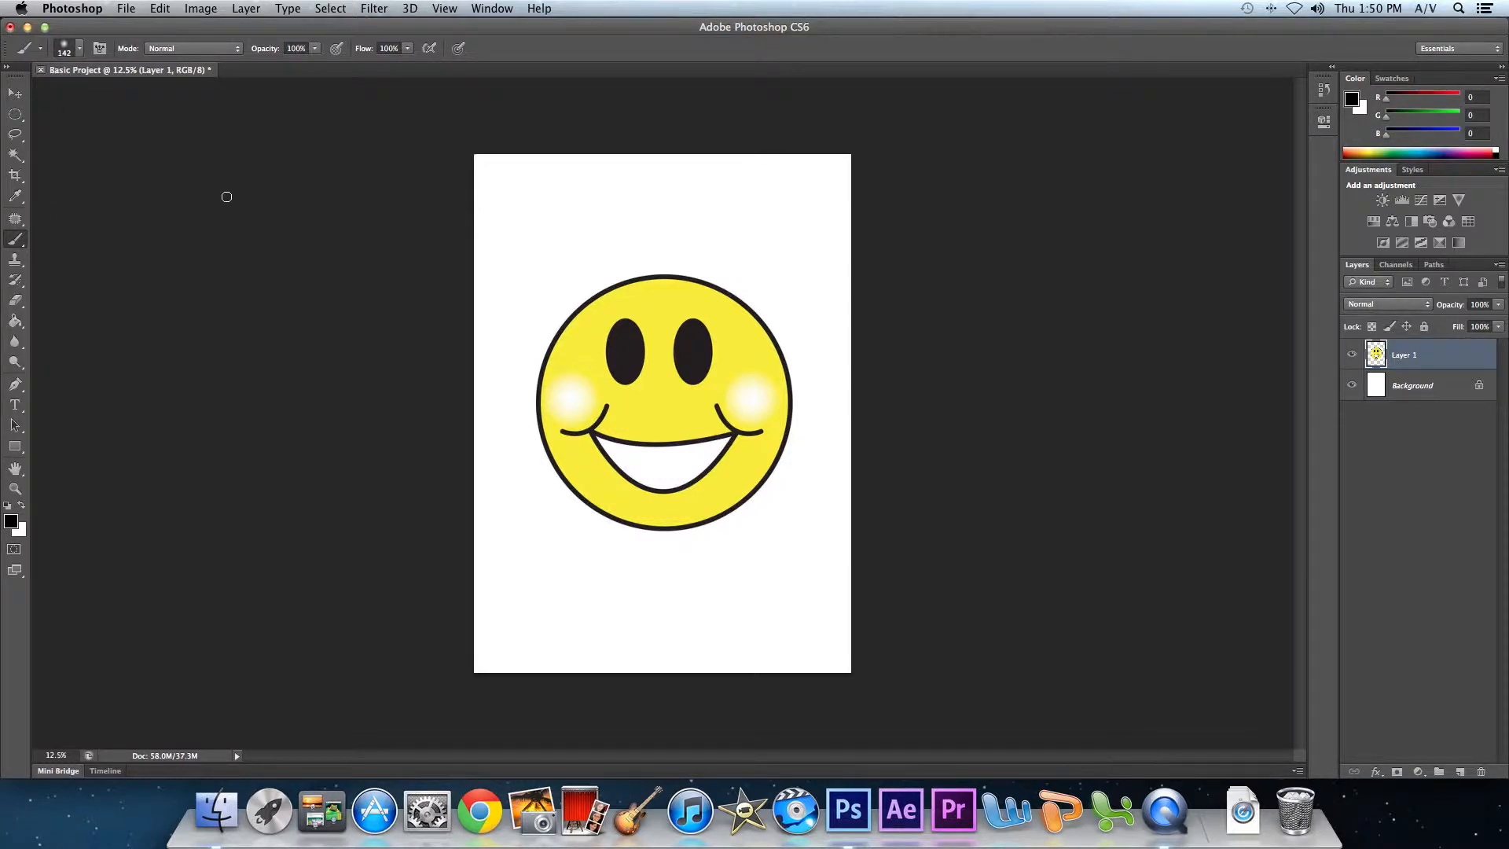
Try black strokes around the smiley with the 142 px brush, first soft and again at a higher hardness, undoing each.
mouse_move(607, 234)
left_mouse_down()
mouse_move(538, 296)
mouse_move(516, 465)
mouse_move(528, 556)
mouse_move(623, 645)
mouse_move(747, 621)
mouse_move(832, 445)
mouse_move(817, 337)
mouse_move(726, 264)
mouse_move(586, 236)
left_mouse_up()
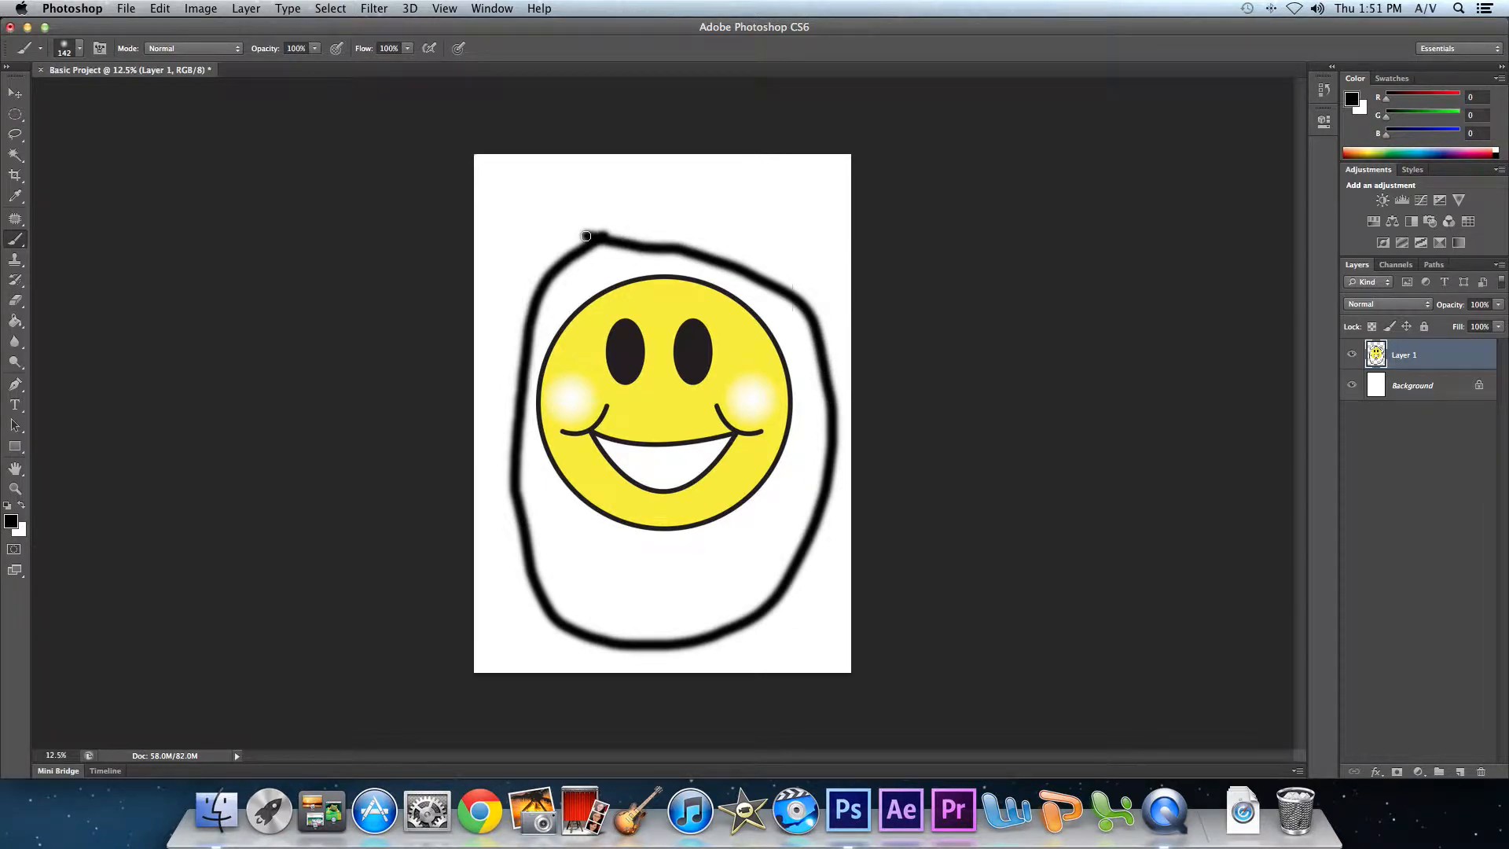
key("super+z")
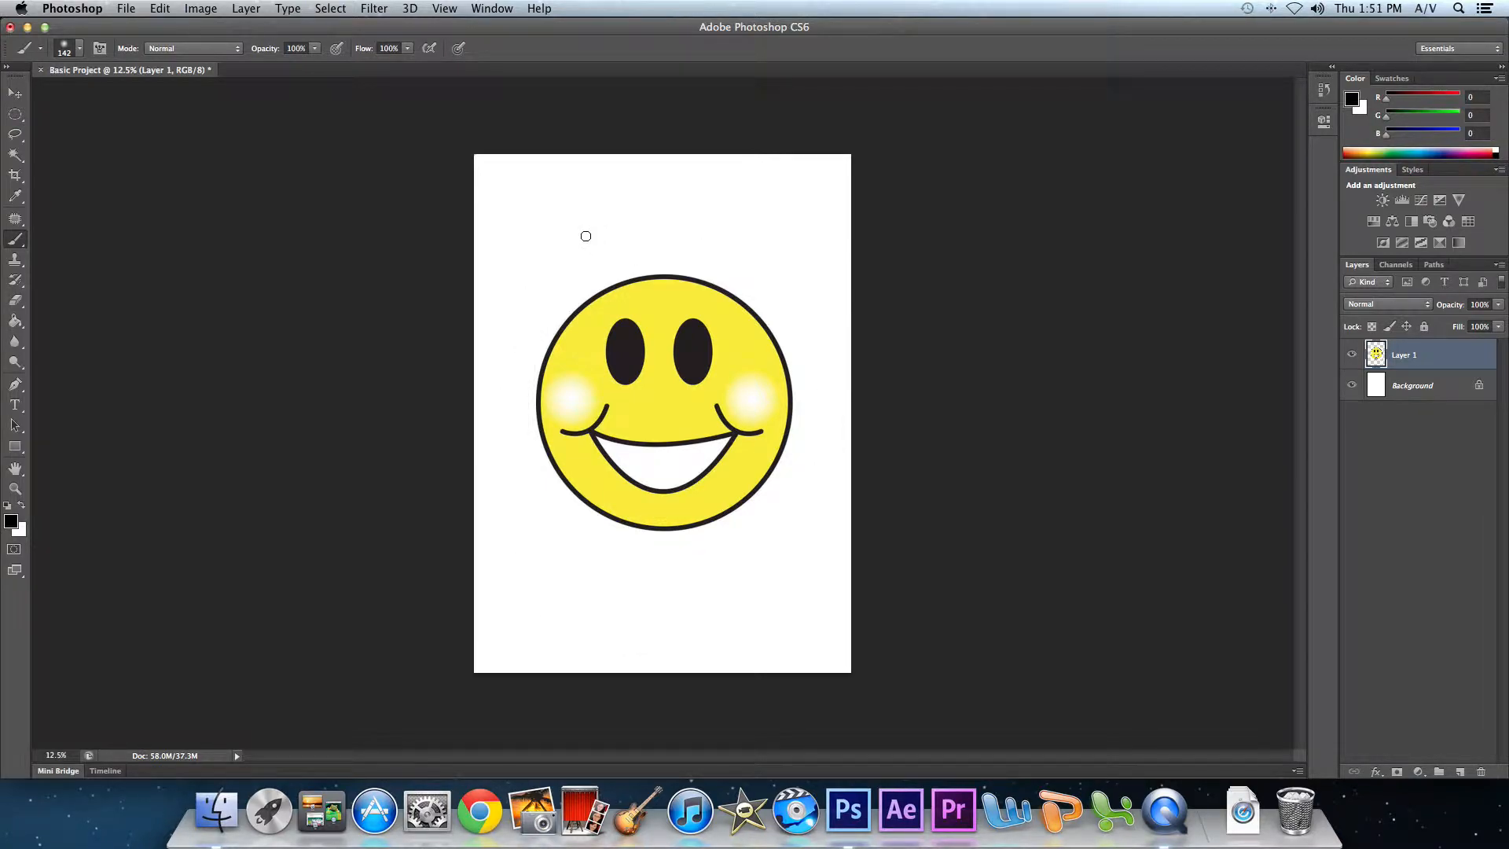
left_click(83, 49)
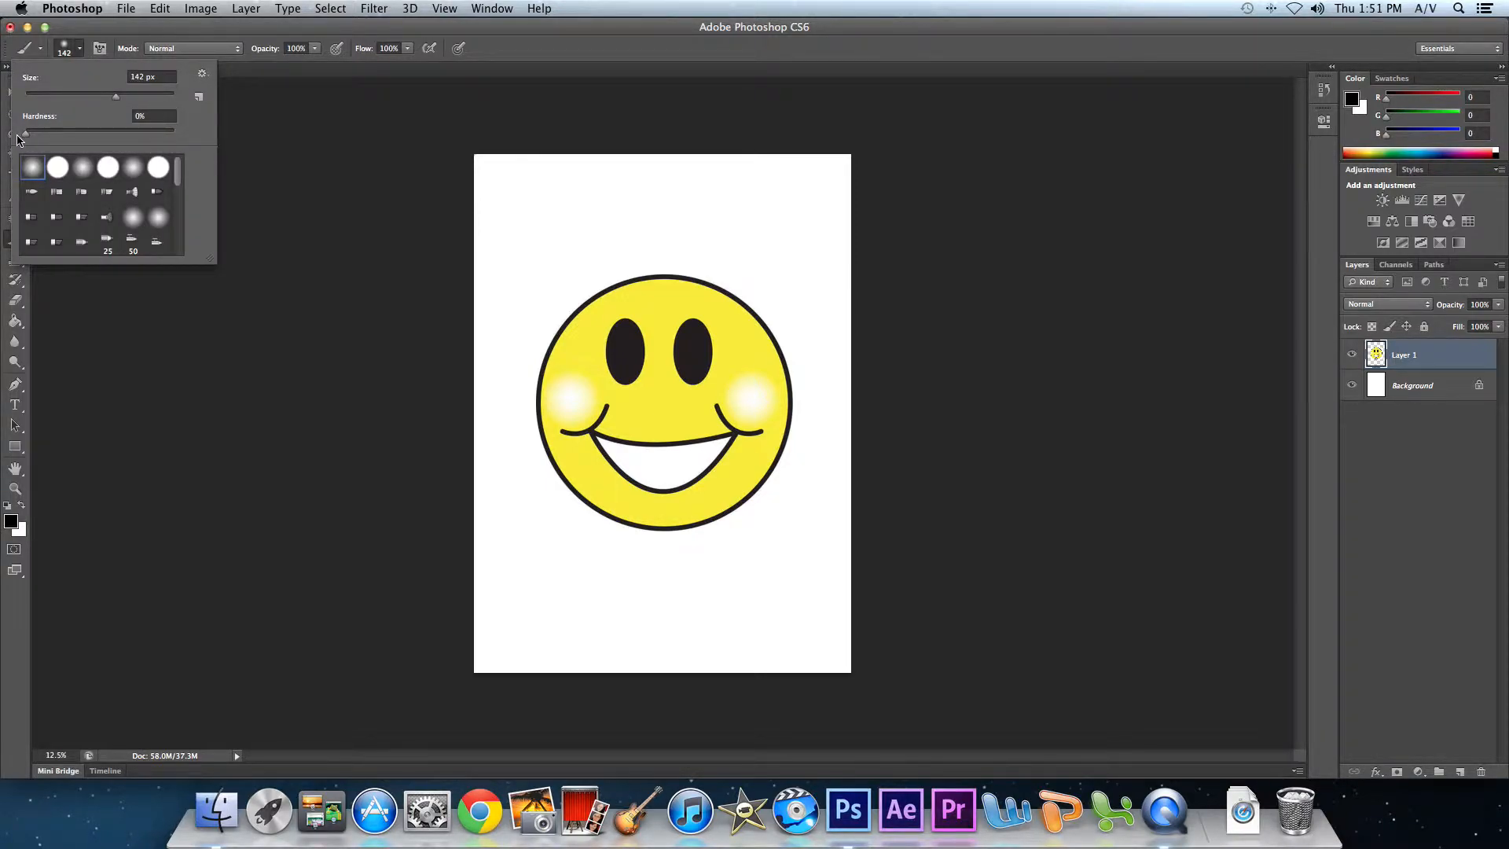
left_click_drag(25, 135, 164, 140)
mouse_move(623, 236)
left_mouse_down()
mouse_move(763, 246)
mouse_move(791, 338)
mouse_move(816, 526)
mouse_move(761, 791)
mouse_move(617, 593)
mouse_move(569, 441)
mouse_move(634, 447)
mouse_move(556, 453)
mouse_move(681, 406)
mouse_move(768, 422)
mouse_move(786, 463)
mouse_move(729, 463)
mouse_move(578, 547)
mouse_move(642, 482)
mouse_move(602, 496)
mouse_move(629, 468)
mouse_move(683, 458)
mouse_move(596, 449)
mouse_move(653, 356)
mouse_move(607, 360)
left_mouse_up()
key("super+z")
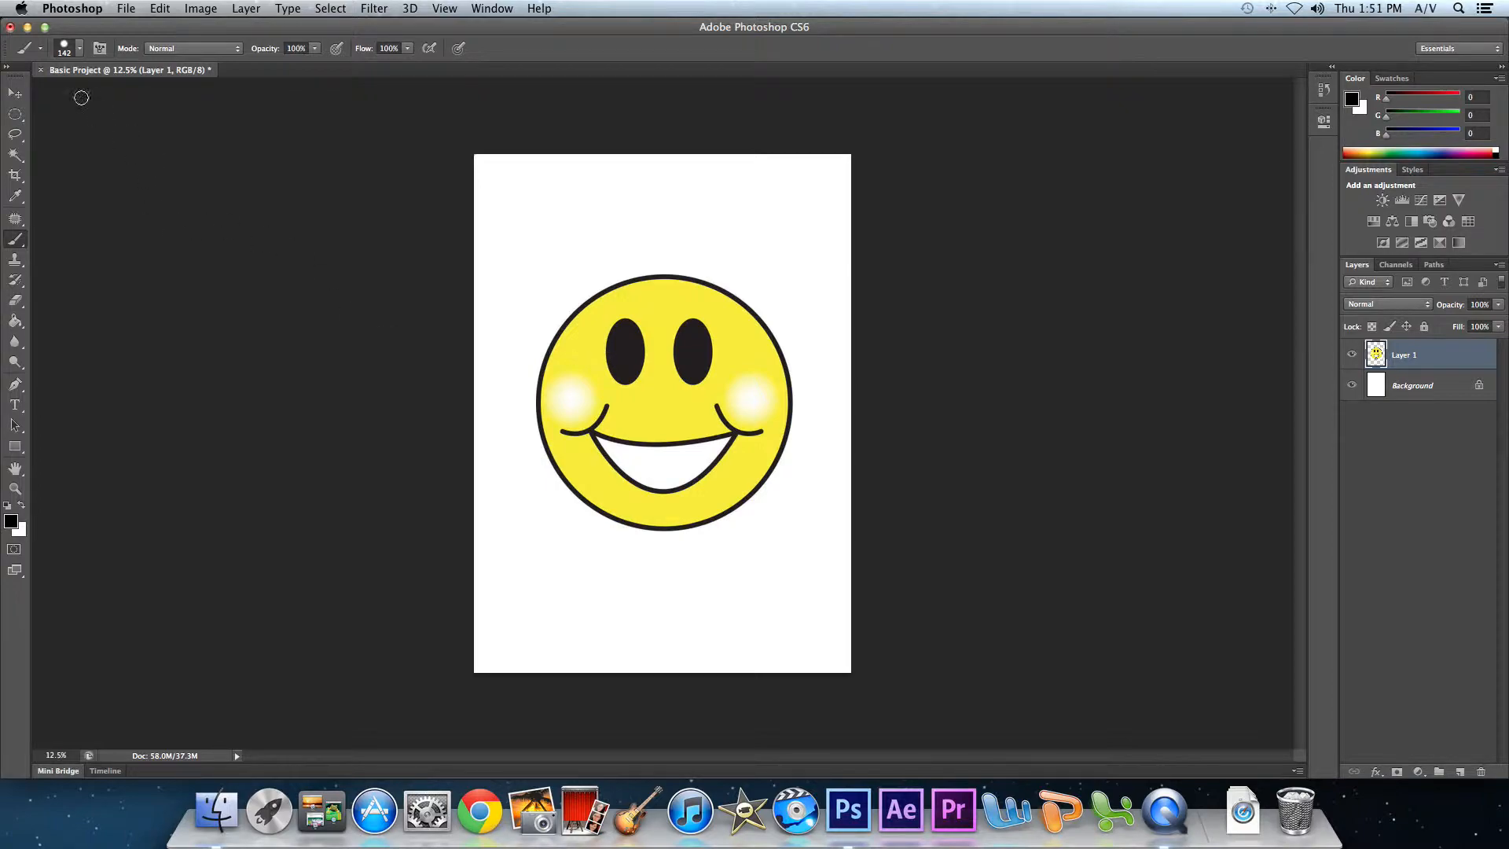
Set the brush hardness to 0% and its size to 195 px.
left_click(81, 50)
left_click_drag(61, 132, 2, 140)
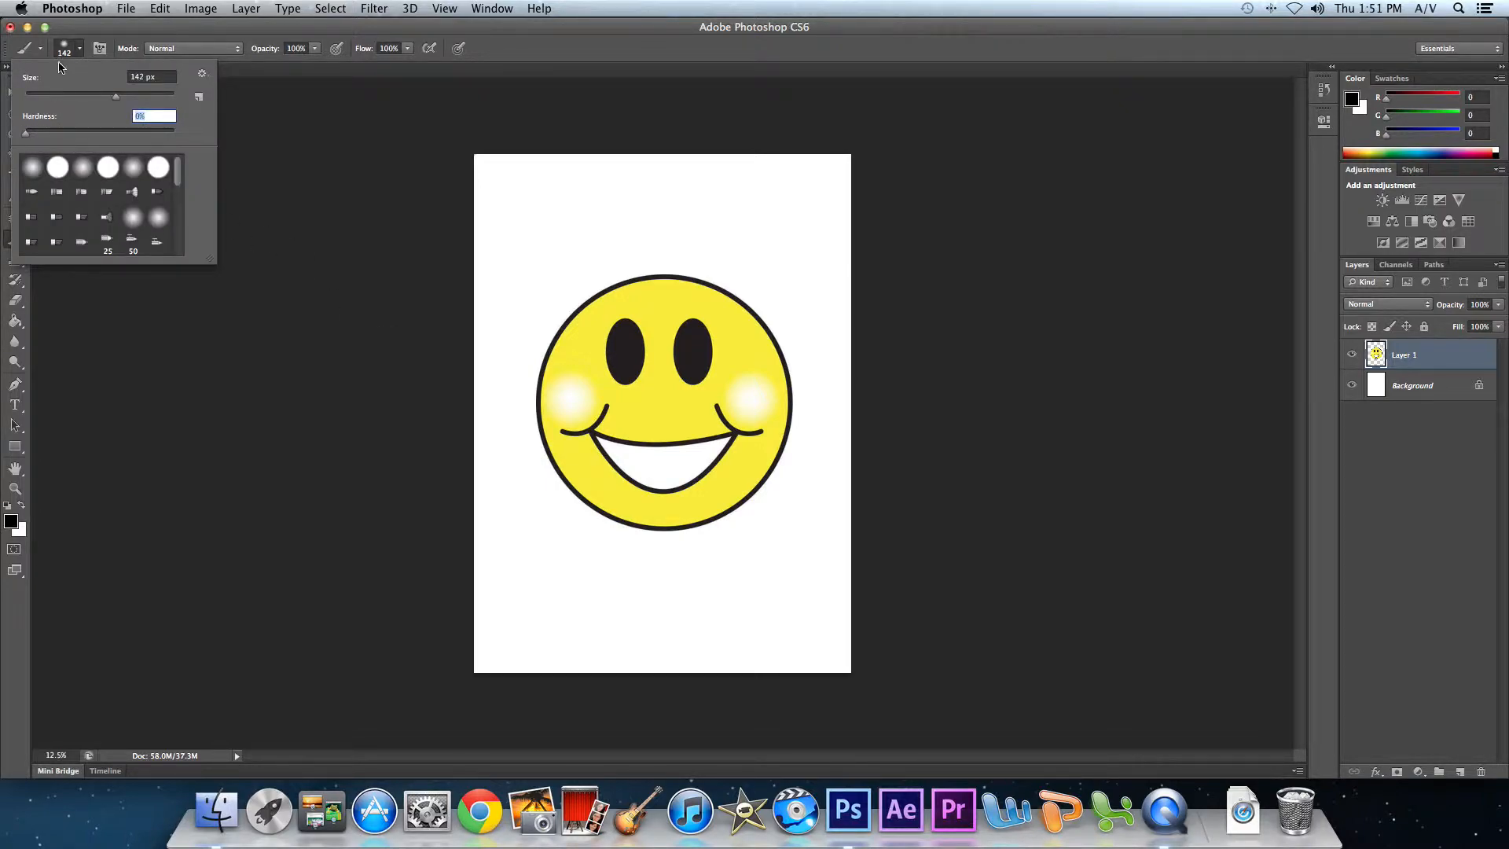
mouse_move(117, 103)
left_mouse_down()
mouse_move(38, 109)
mouse_move(173, 108)
mouse_move(1, 104)
mouse_move(138, 102)
left_mouse_up()
Try the textured 90 px brush preset with a stroke around the smiley's right side, and undo the stroke.
scroll(110, 212, "down", 10)
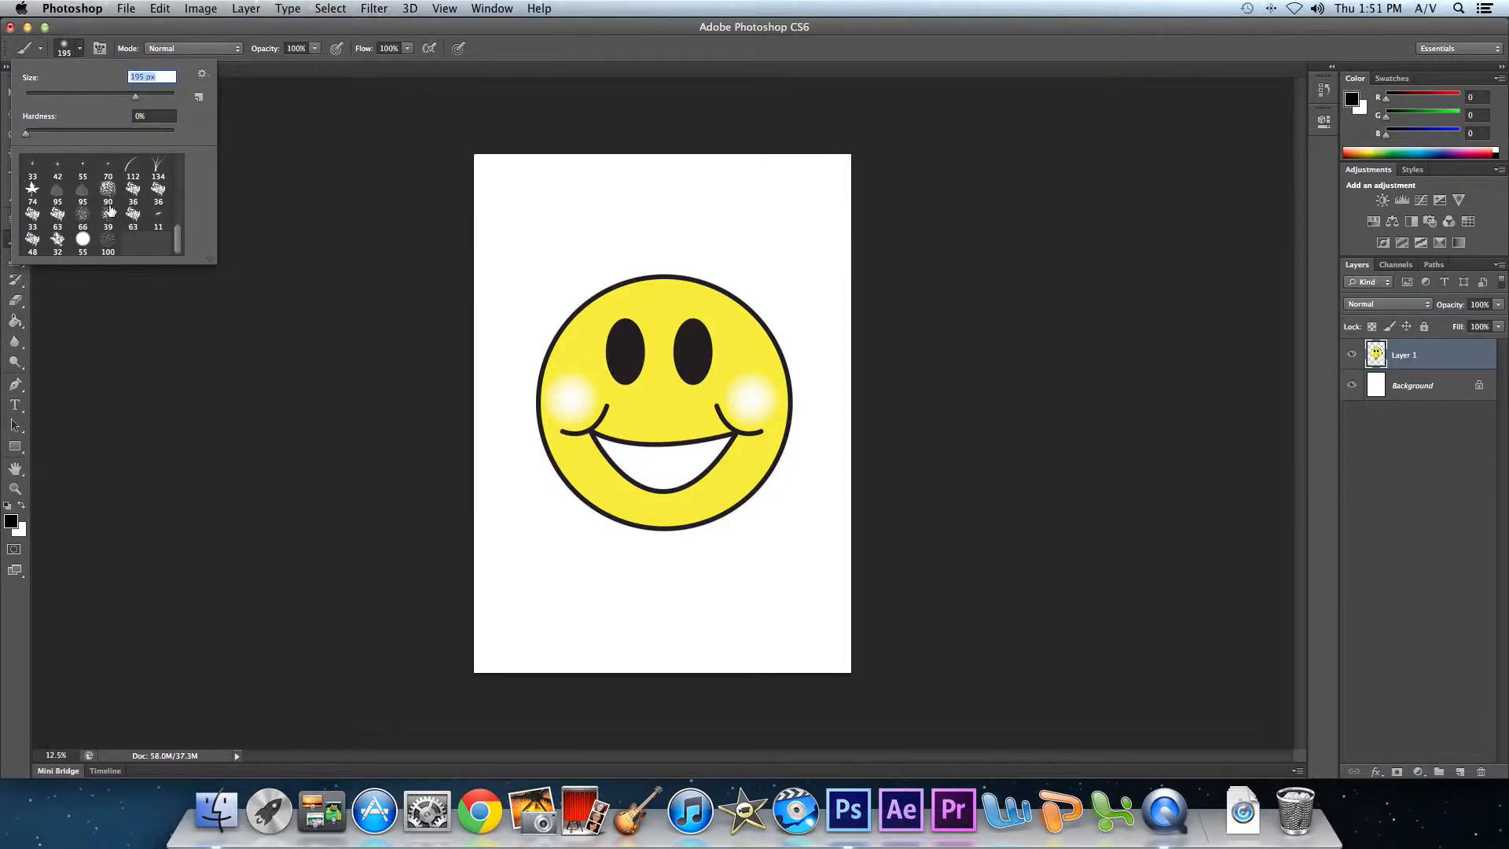
left_click(108, 190)
mouse_move(601, 248)
left_mouse_down()
mouse_move(681, 245)
mouse_move(730, 269)
mouse_move(841, 410)
mouse_move(811, 559)
mouse_move(577, 699)
left_mouse_up()
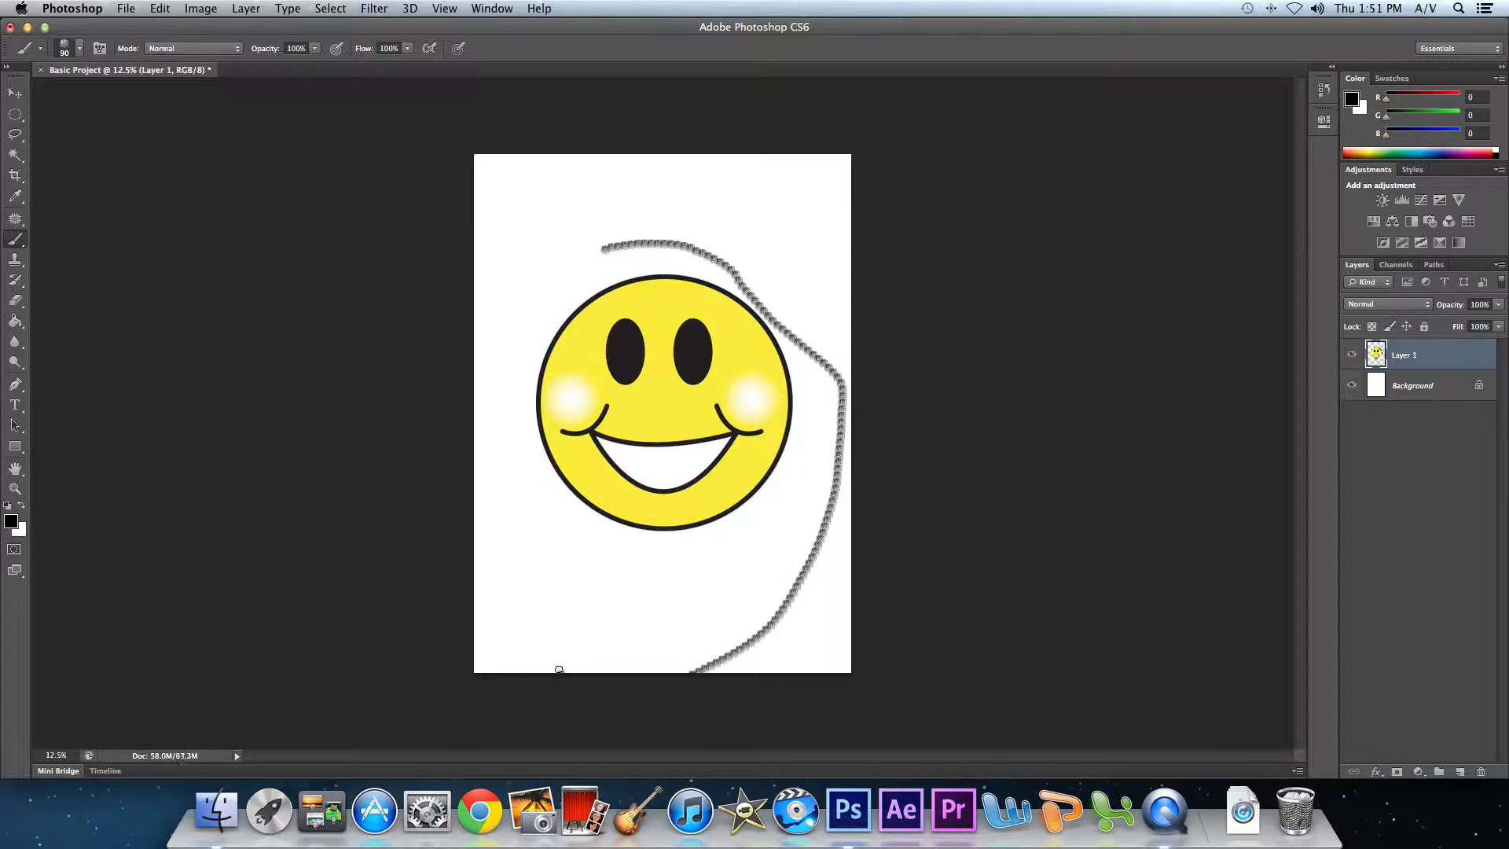
key("super+z")
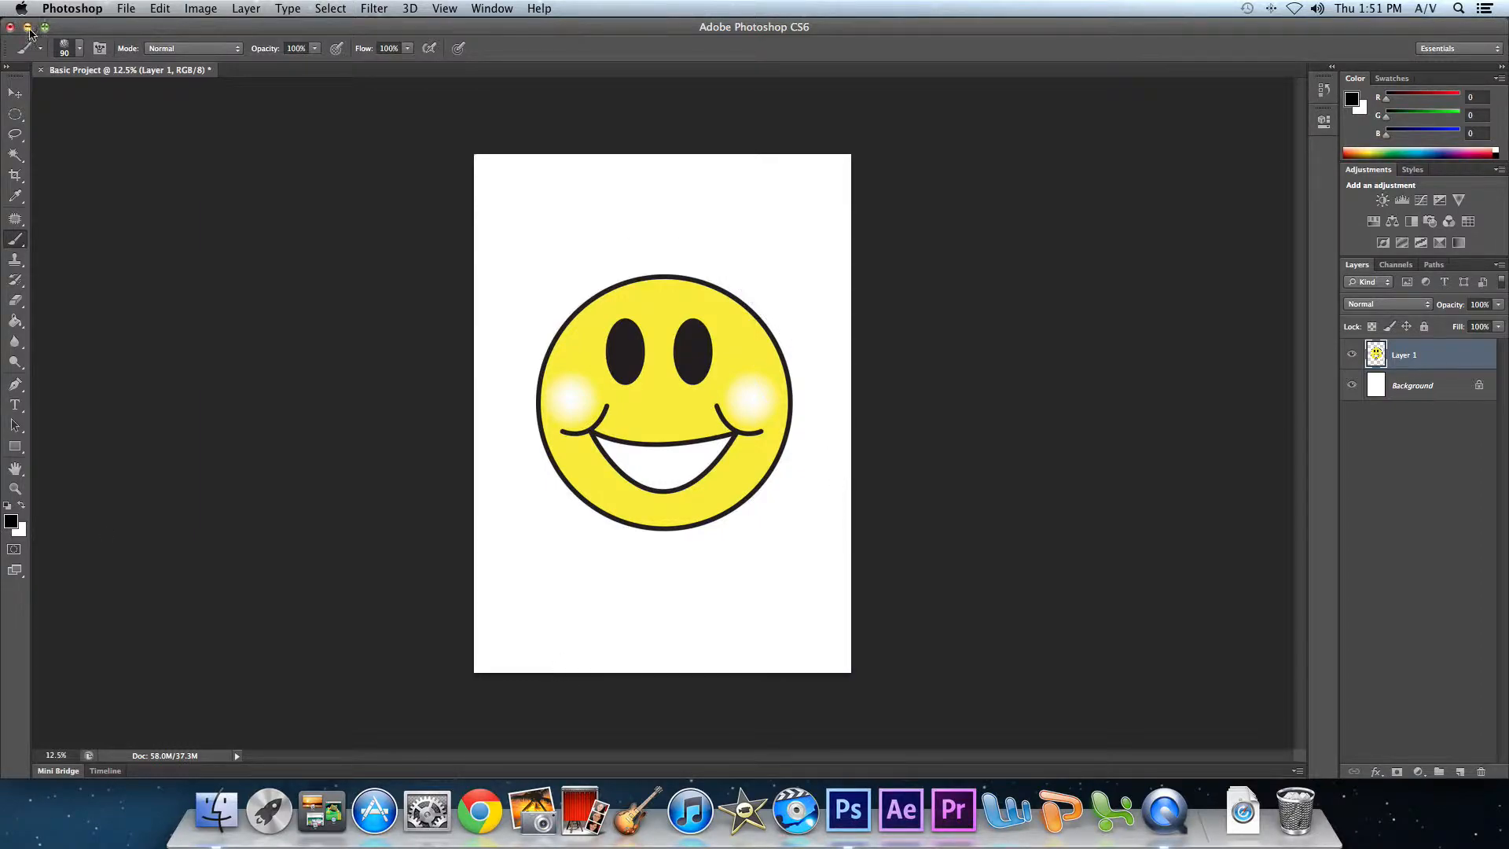
left_click(79, 49)
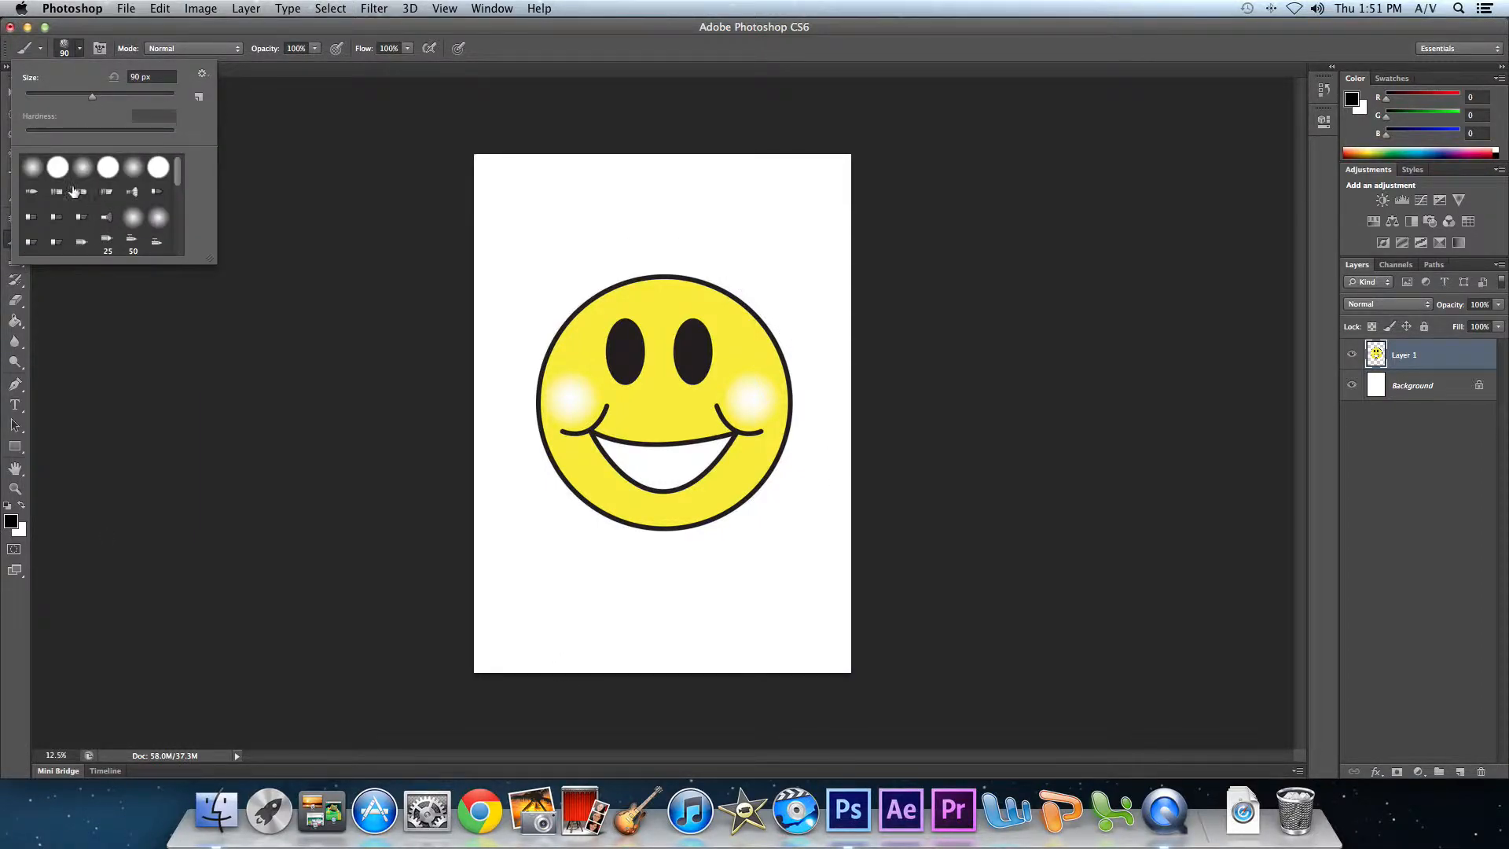
left_click(43, 172)
left_click(80, 50)
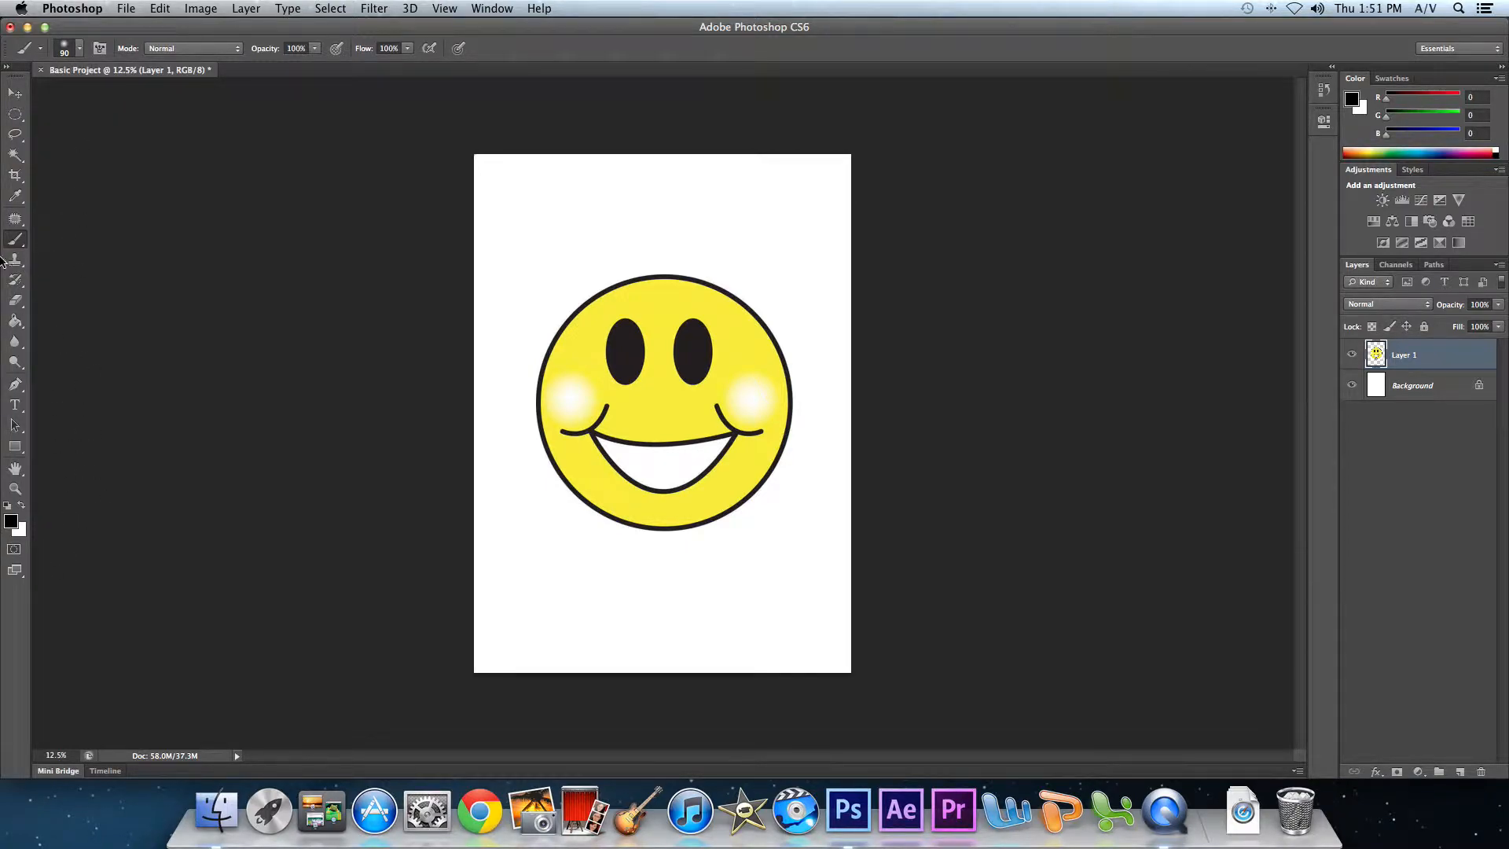
Look through the tool variants grouped with the Clone Stamp and the History Brush.
right_click(34, 258)
right_click(22, 264)
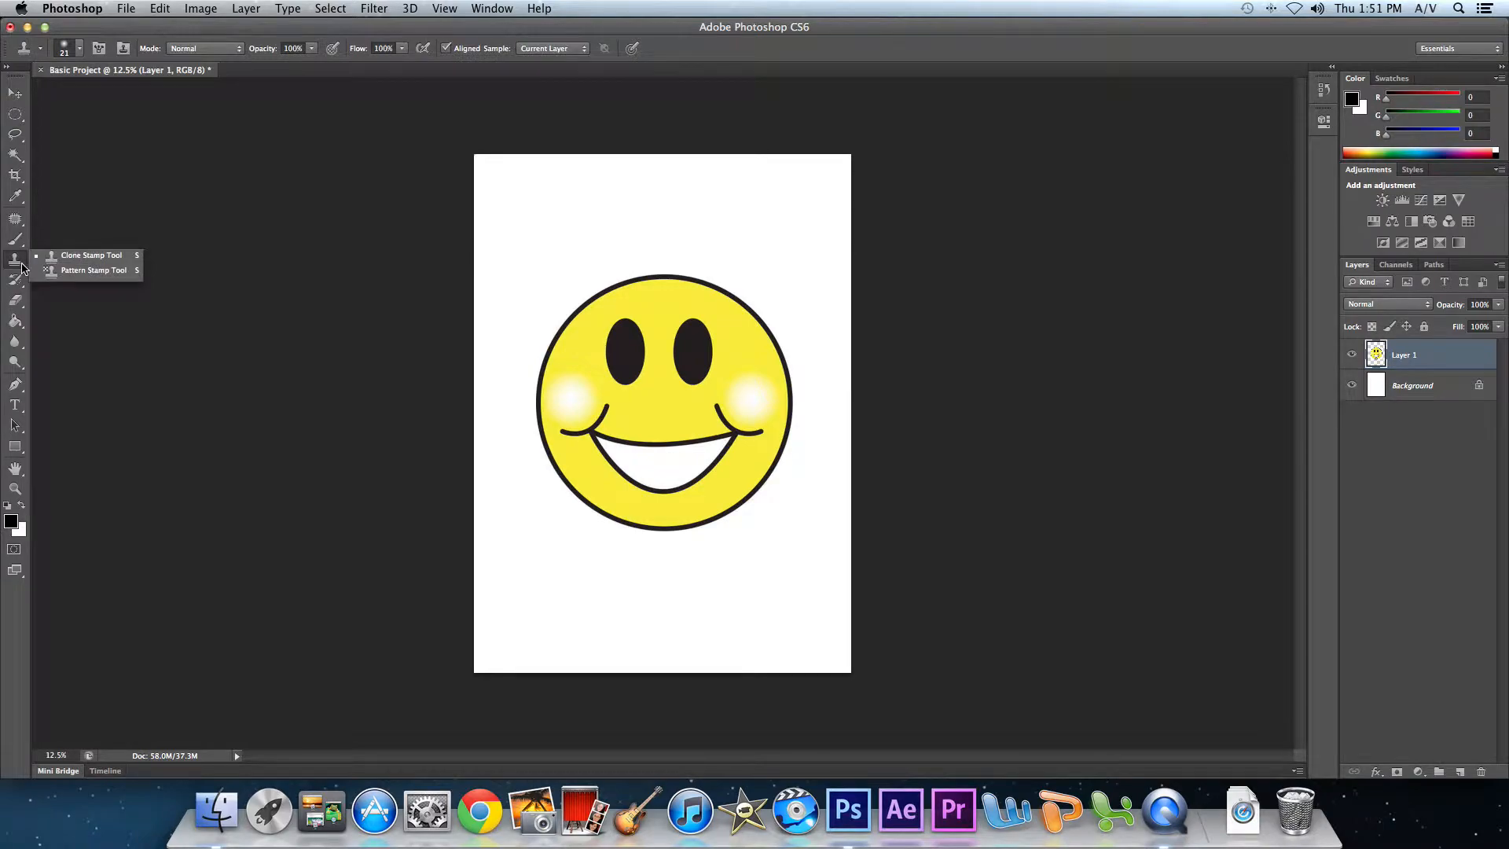
right_click(22, 283)
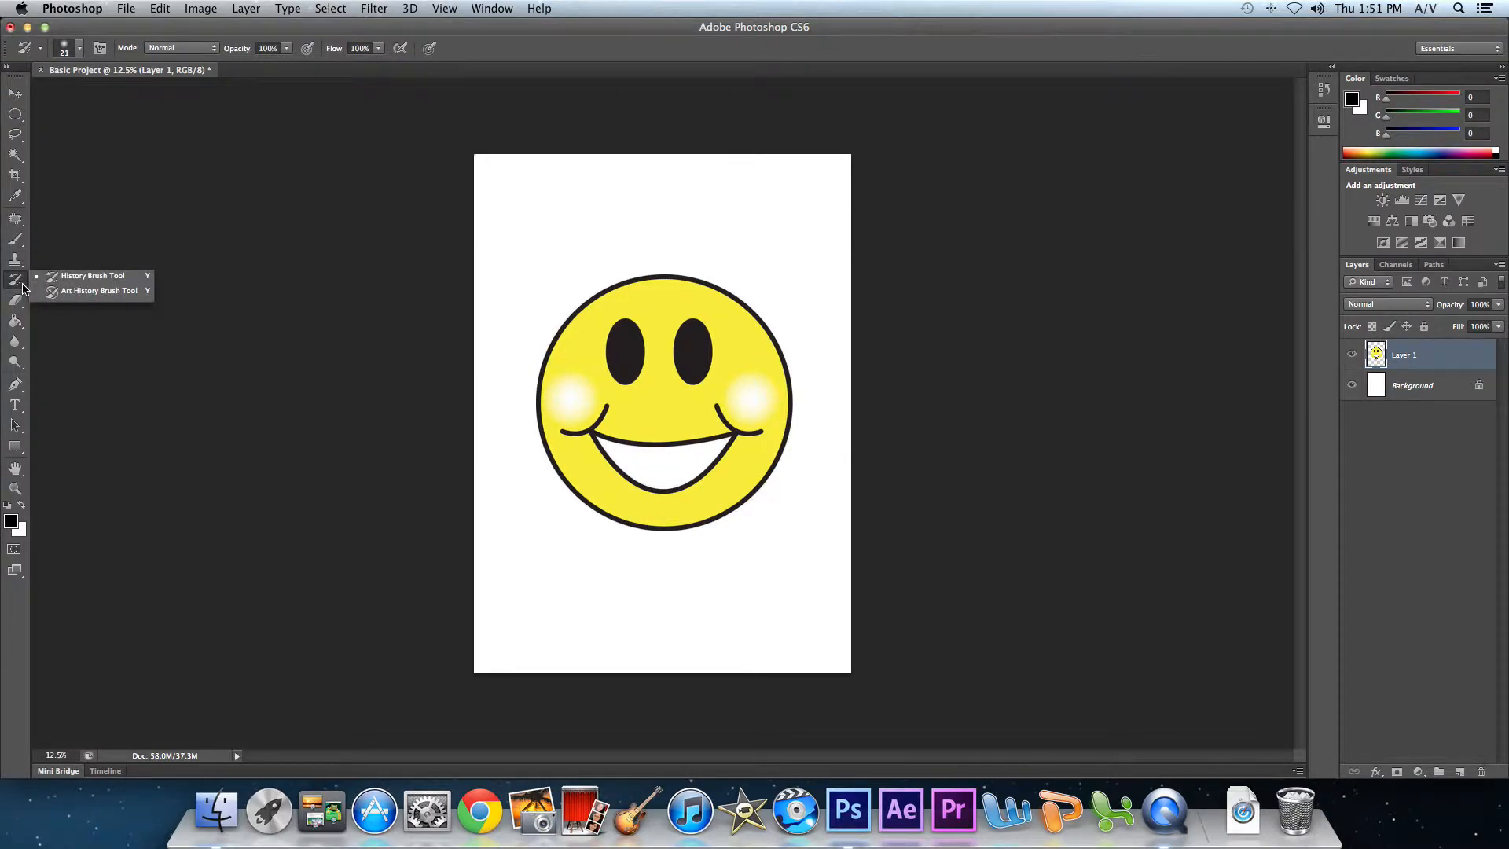
Erase zigzag streaks across the smiley on Layer 1 with the 115 px Eraser tool at 0% hardness.
left_click(18, 301)
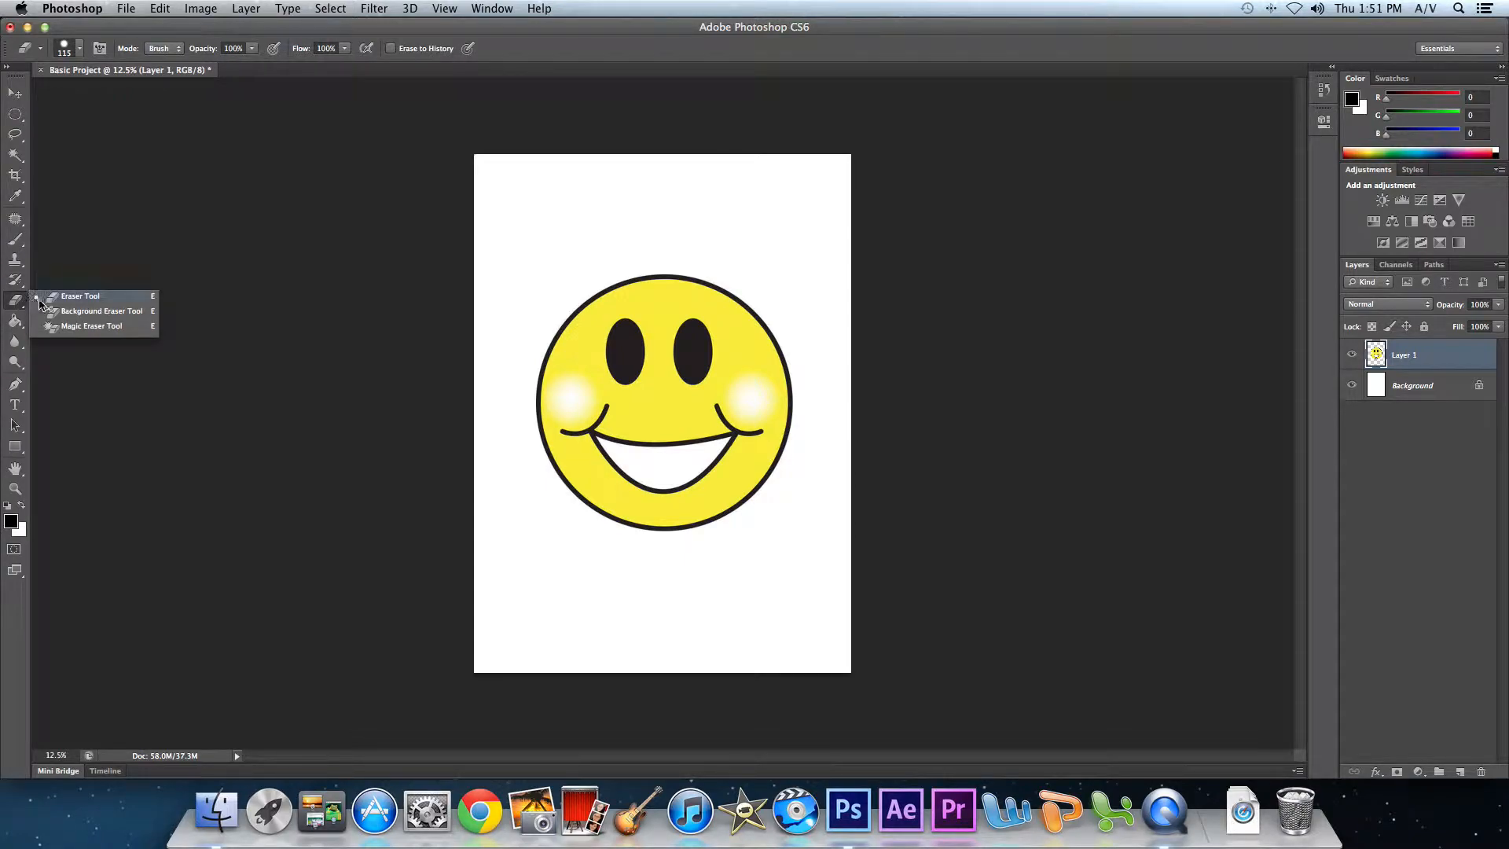
left_click(53, 303)
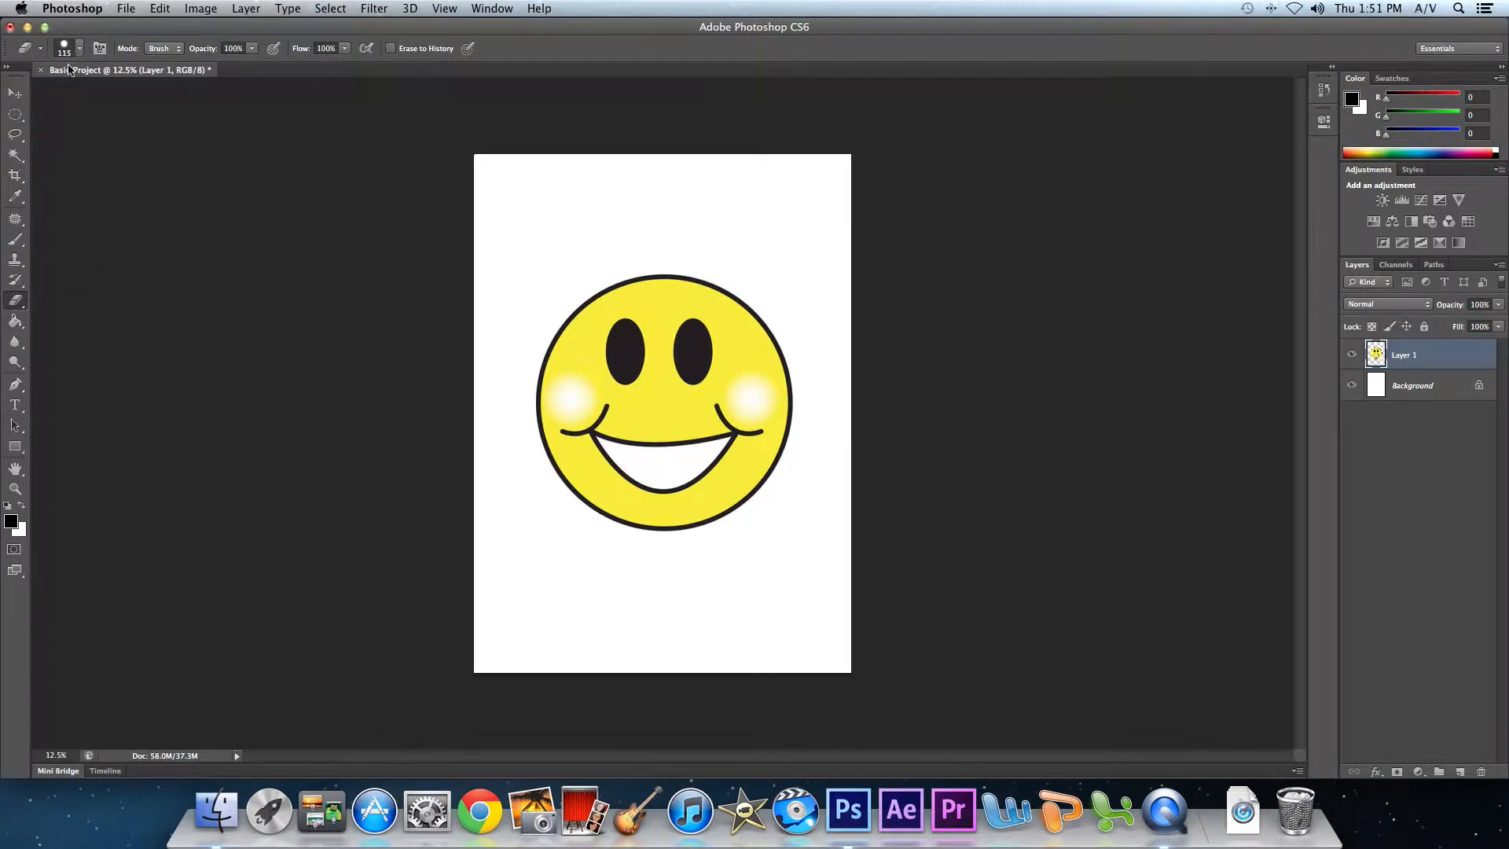
left_click(79, 50)
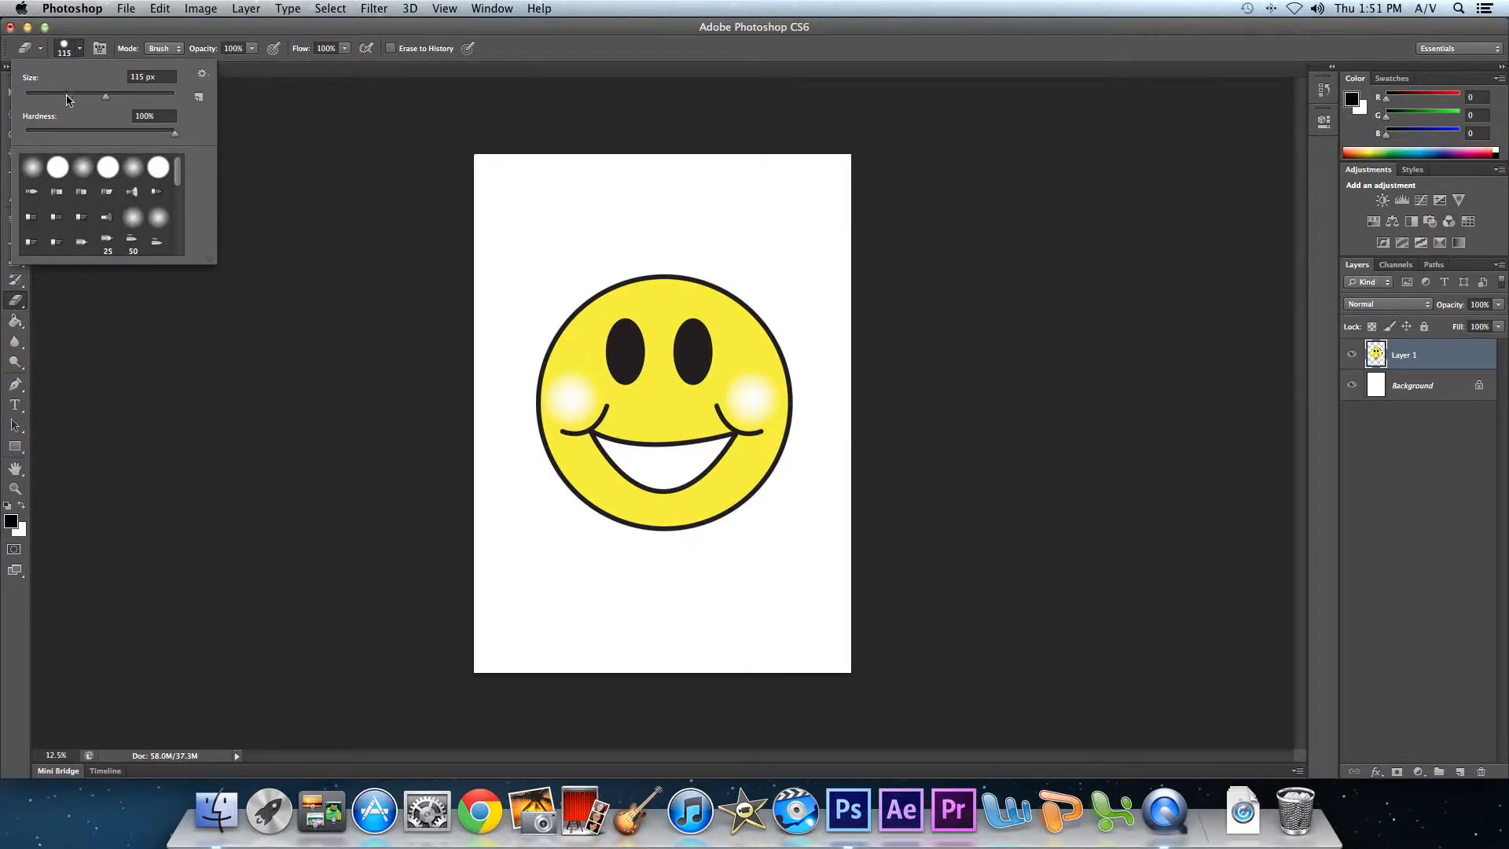
left_click(68, 132)
left_click_drag(68, 137, 11, 135)
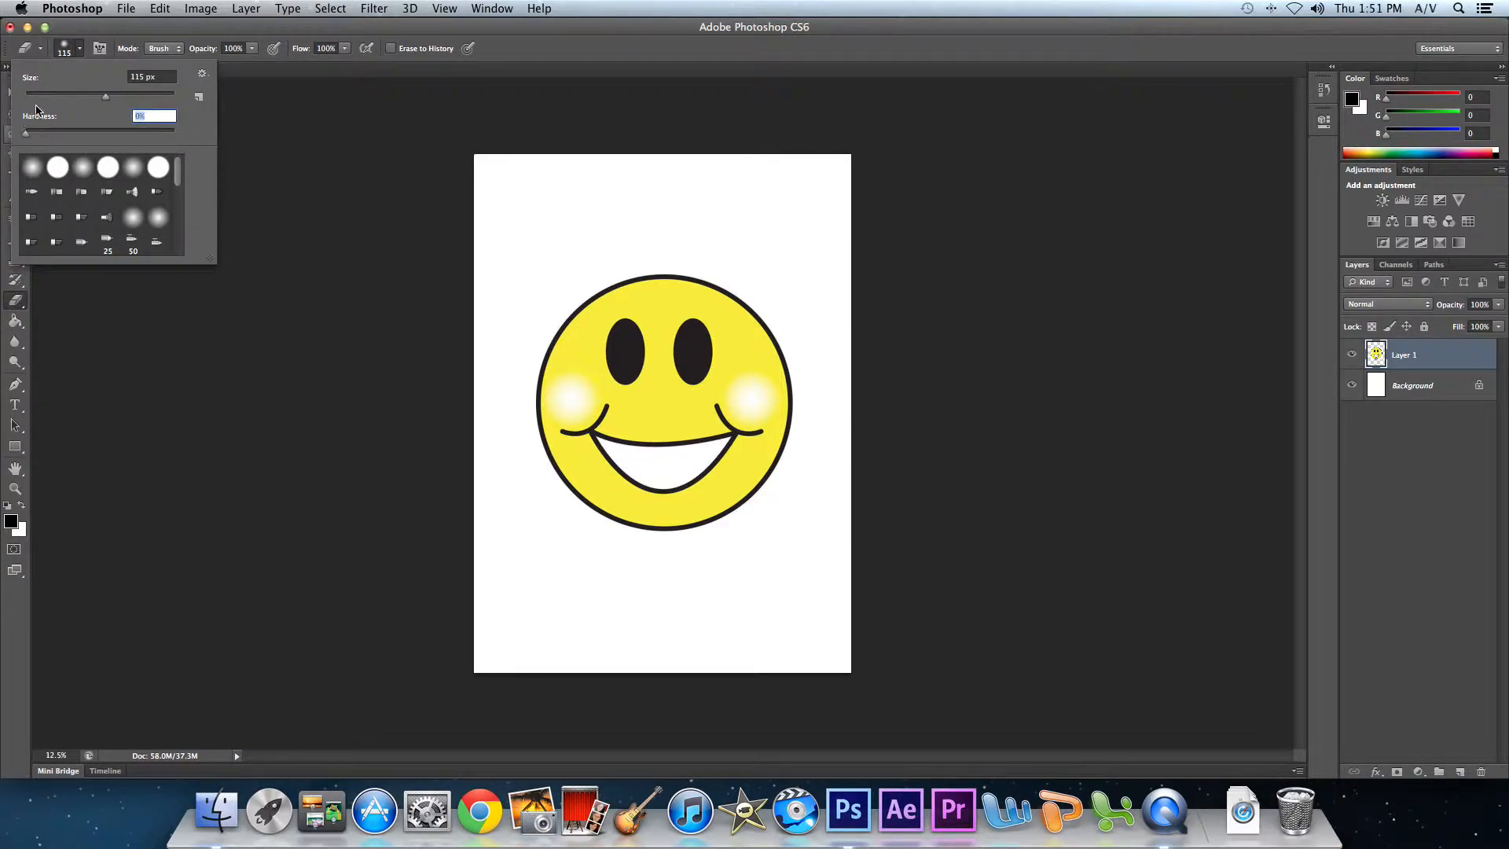
left_click(82, 54)
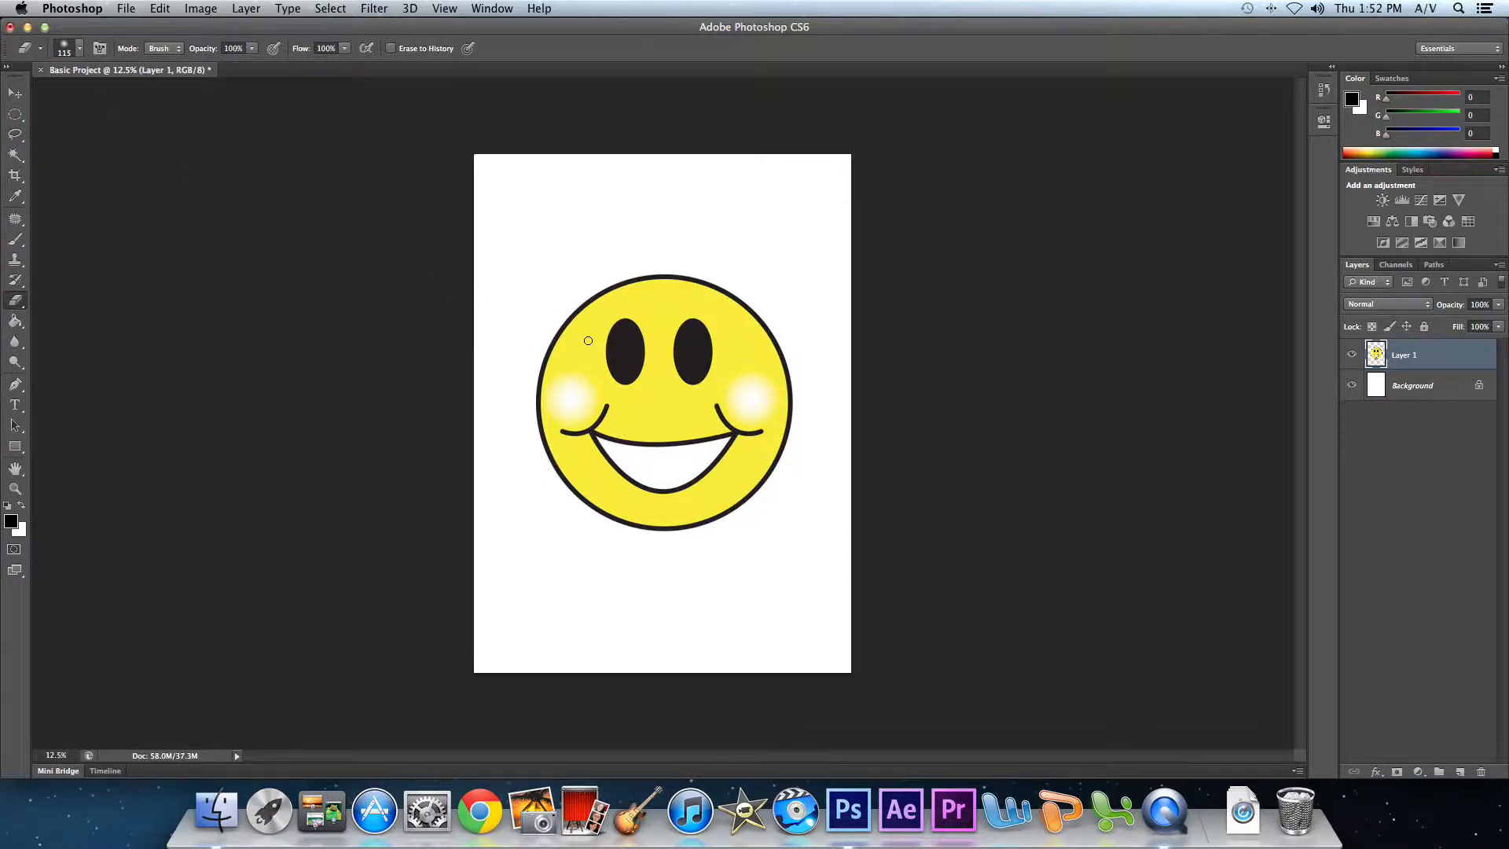
mouse_move(605, 343)
left_mouse_down()
mouse_move(783, 340)
mouse_move(728, 320)
mouse_move(490, 318)
mouse_move(858, 284)
mouse_move(608, 314)
mouse_move(253, 437)
left_mouse_up()
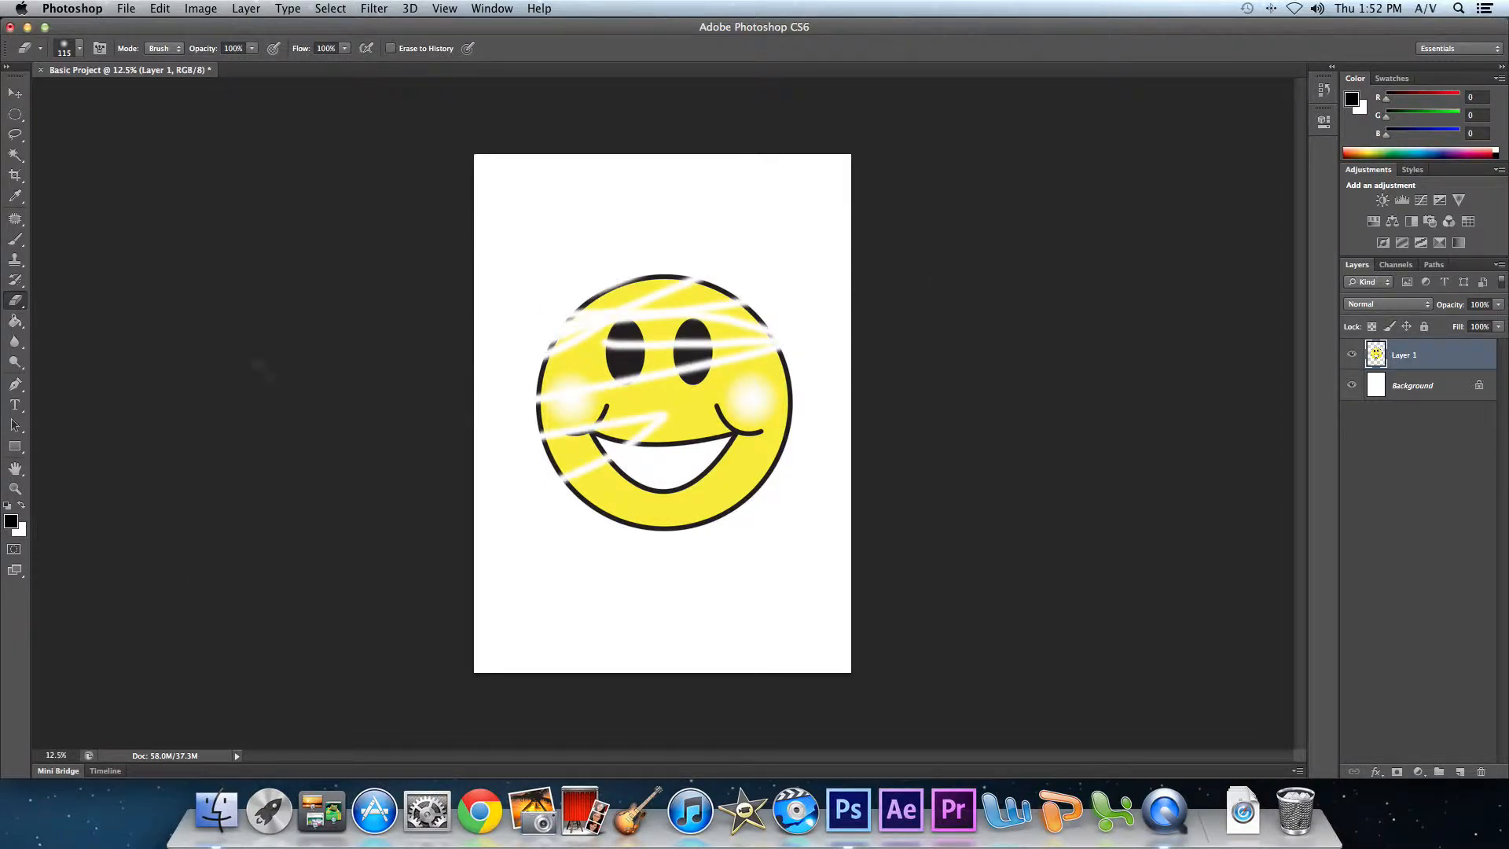
Set the eraser size to 5000 px and erase over the whole smiley face.
left_click(79, 48)
left_click_drag(125, 95, 189, 95)
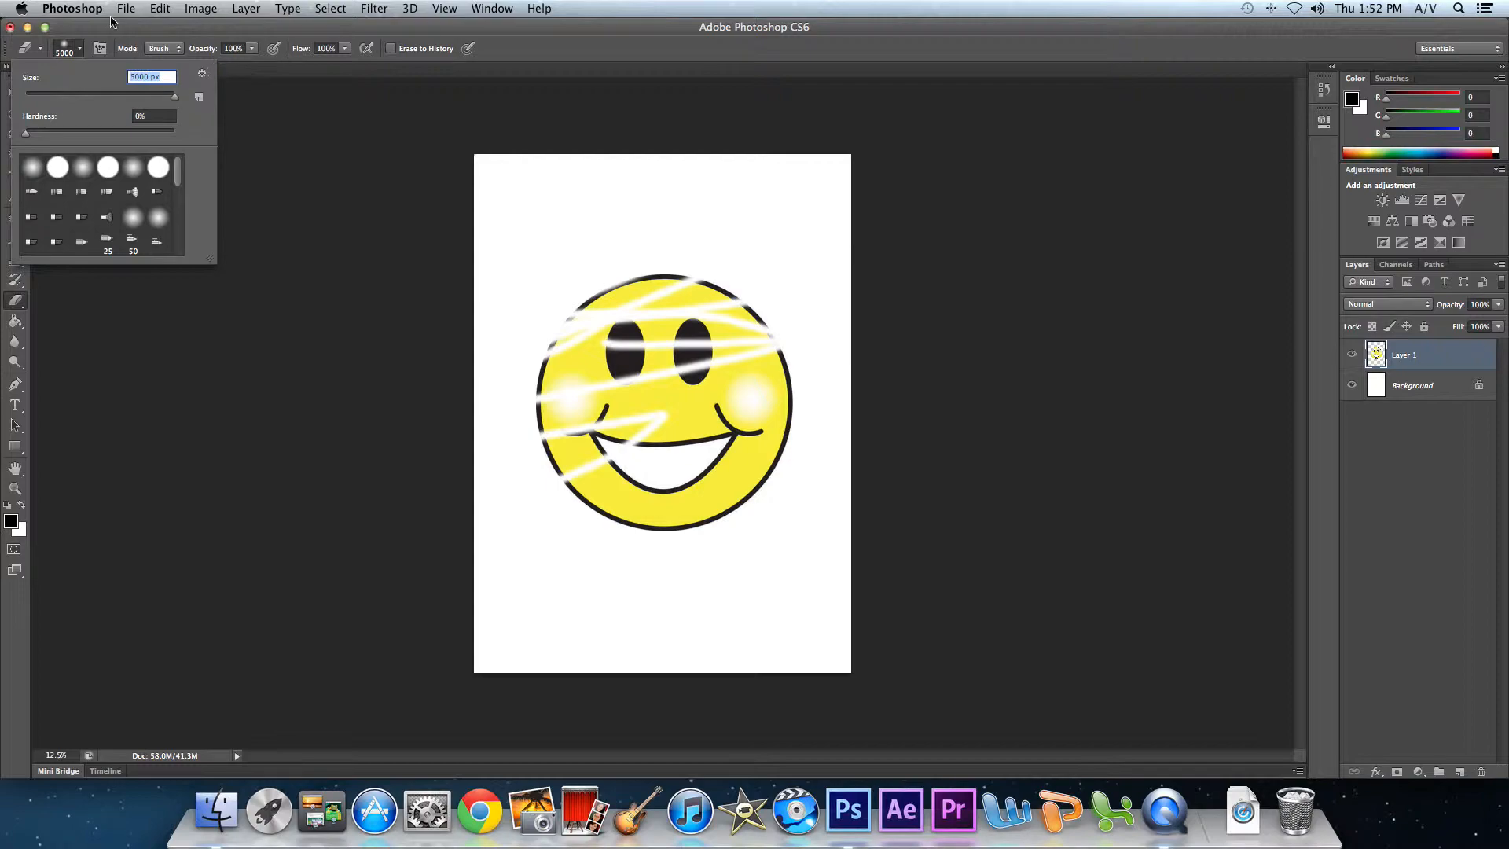
left_click(81, 44)
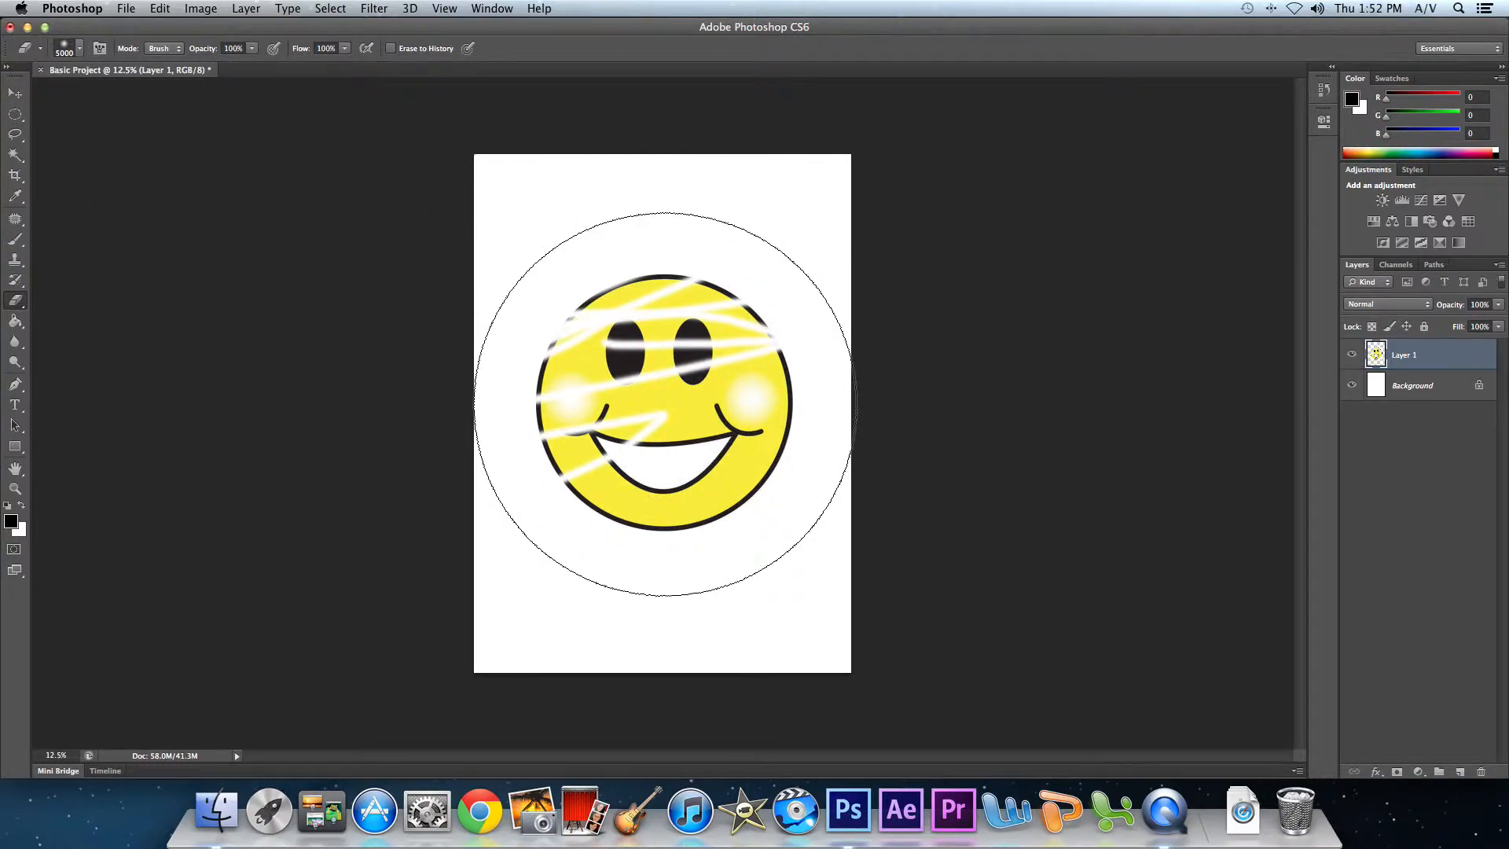
mouse_move(671, 404)
left_mouse_down()
mouse_move(571, 415)
mouse_move(769, 371)
mouse_move(581, 439)
mouse_move(705, 346)
mouse_move(687, 321)
mouse_move(571, 474)
mouse_move(631, 420)
mouse_move(599, 434)
left_mouse_up()
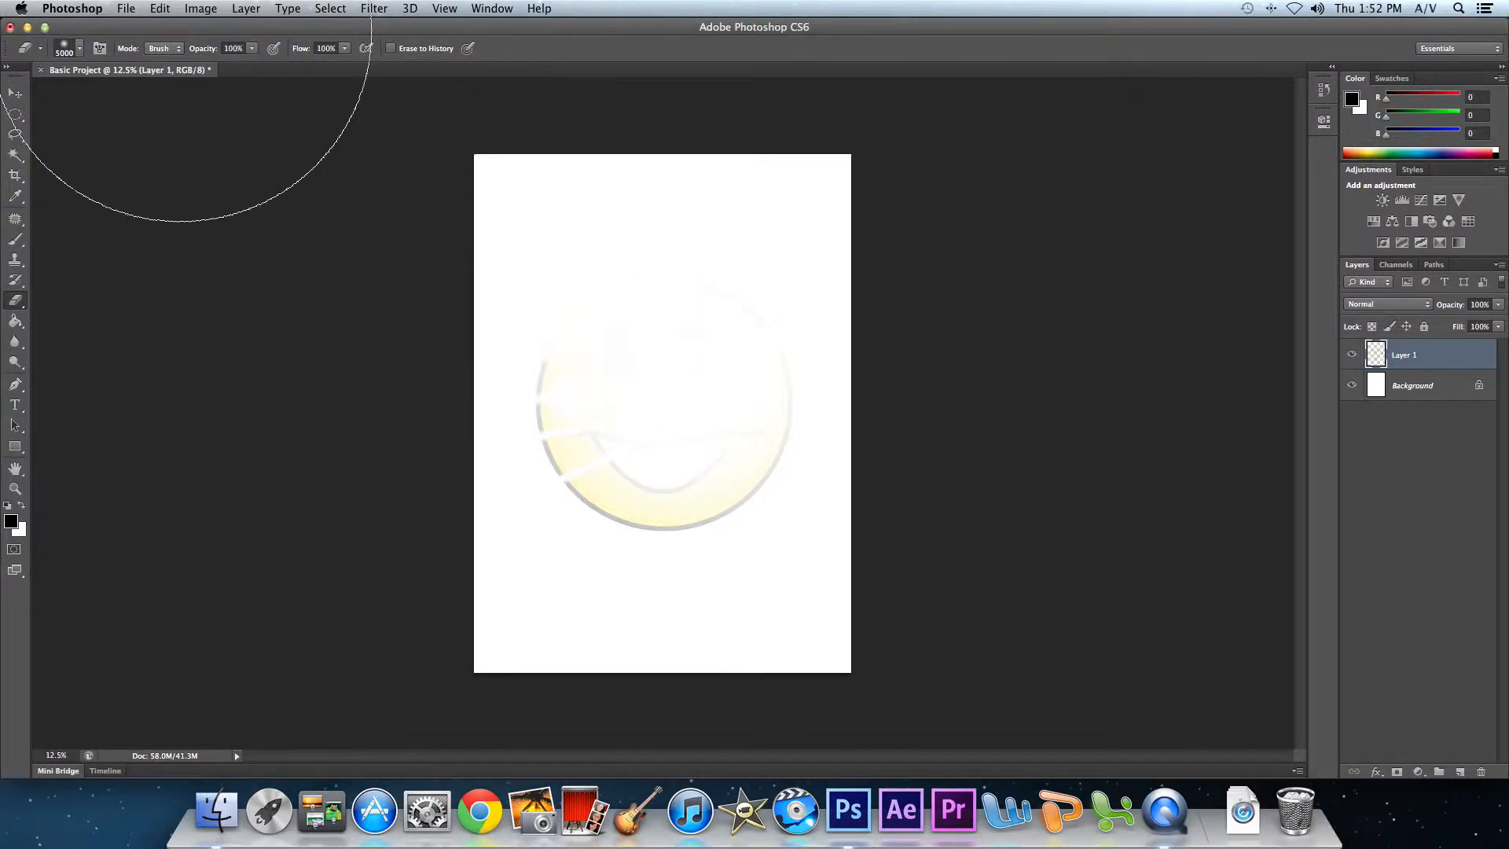
Set the eraser size to 60 px and erase a stroke across the smiley's middle on Layer 1.
left_click(374, 8)
left_click(43, 48)
left_click(79, 48)
left_click(69, 94)
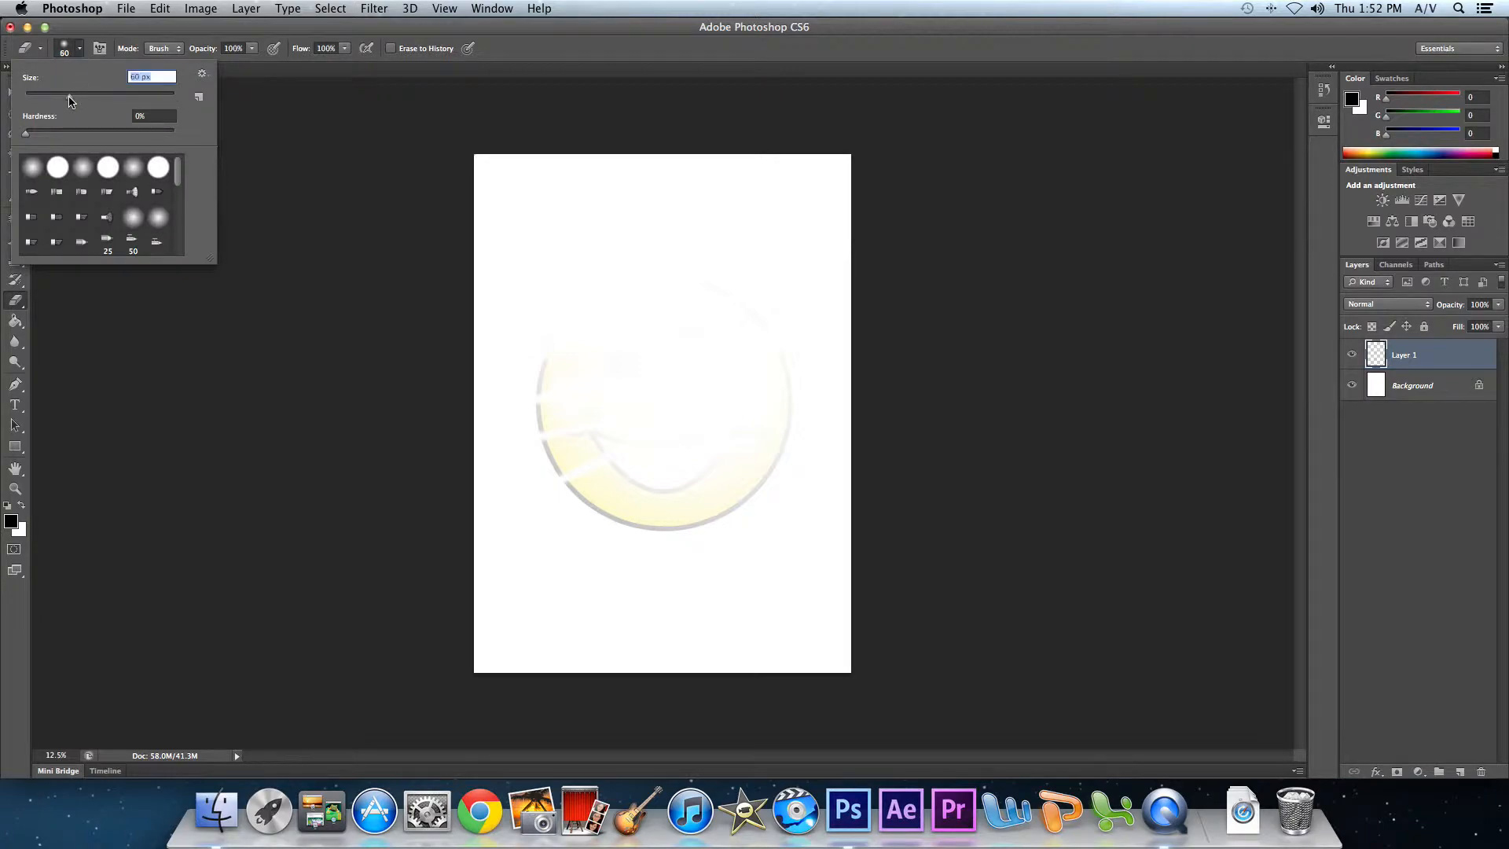
left_click_drag(40, 134, 83, 136)
left_click(83, 54)
left_click_drag(618, 401, 412, 462)
Step back through the eraser strokes on Layer 1 until the whole smiley face is restored.
key("super+z")
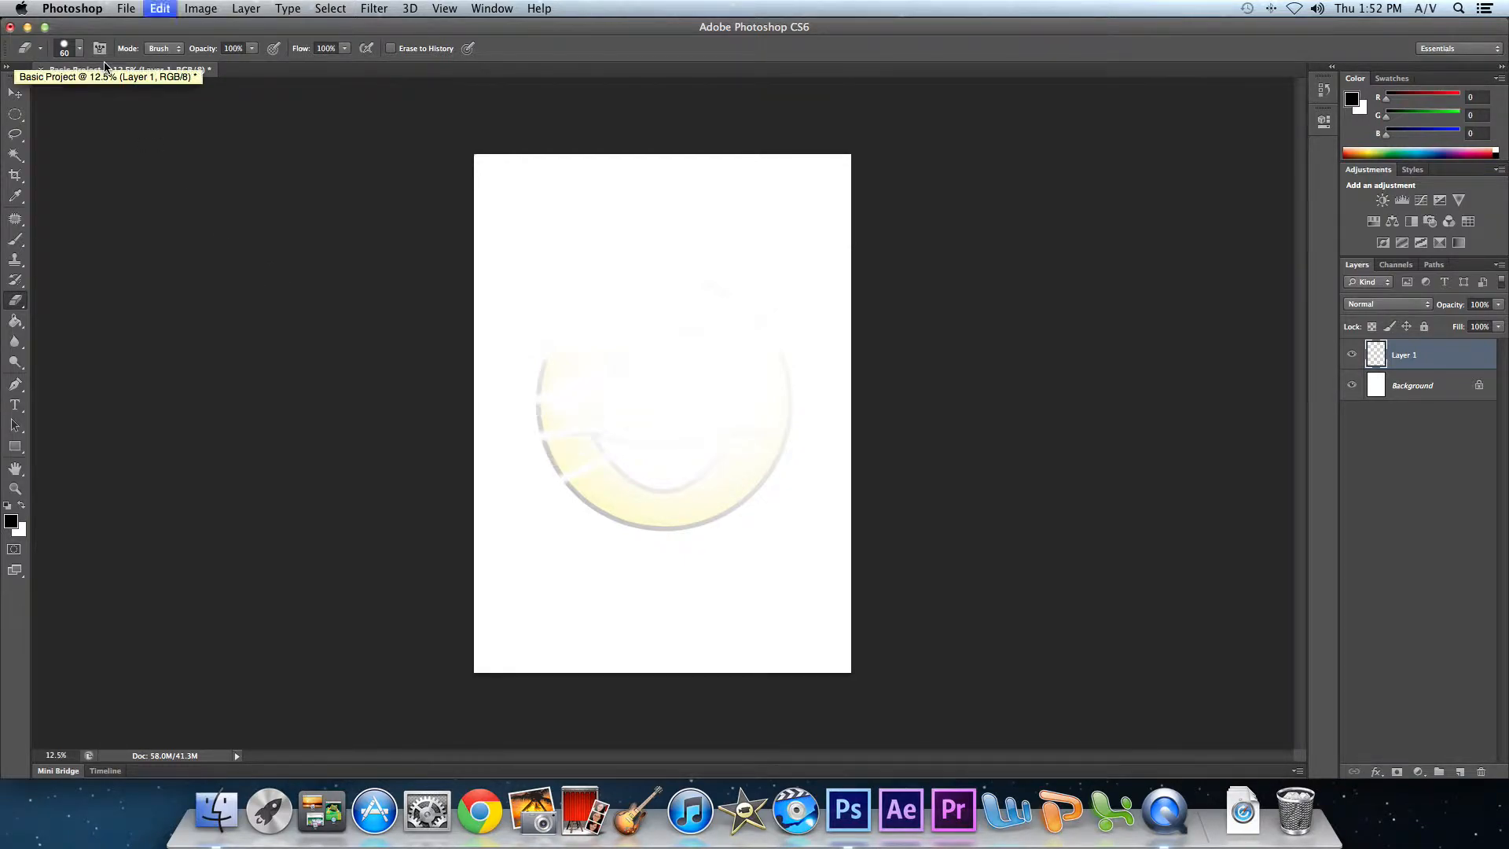
key("alt+super+z")
key("alt+super+z")
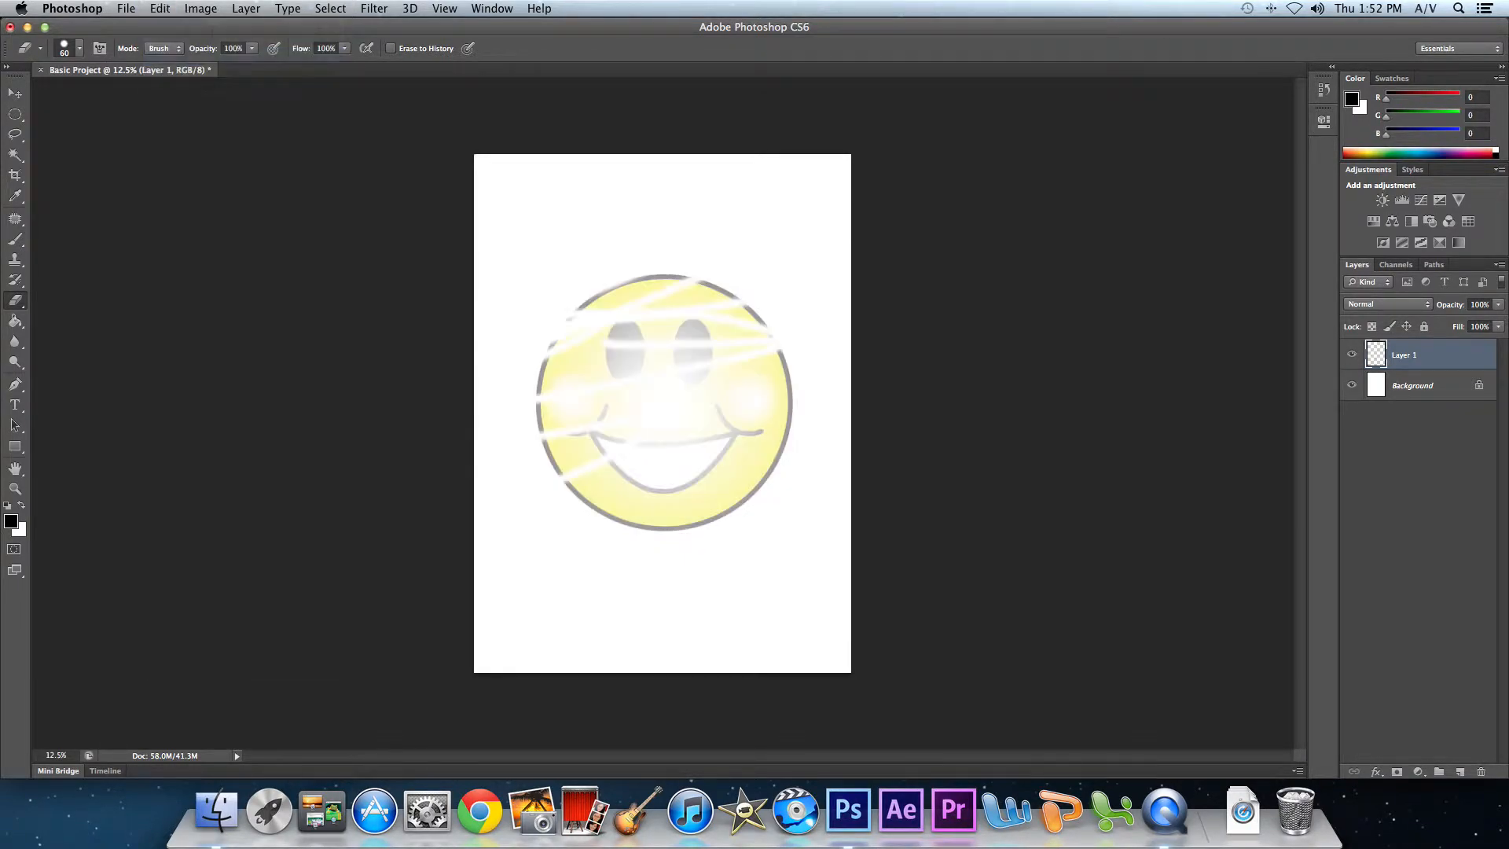
left_click(164, 10)
left_click(173, 50)
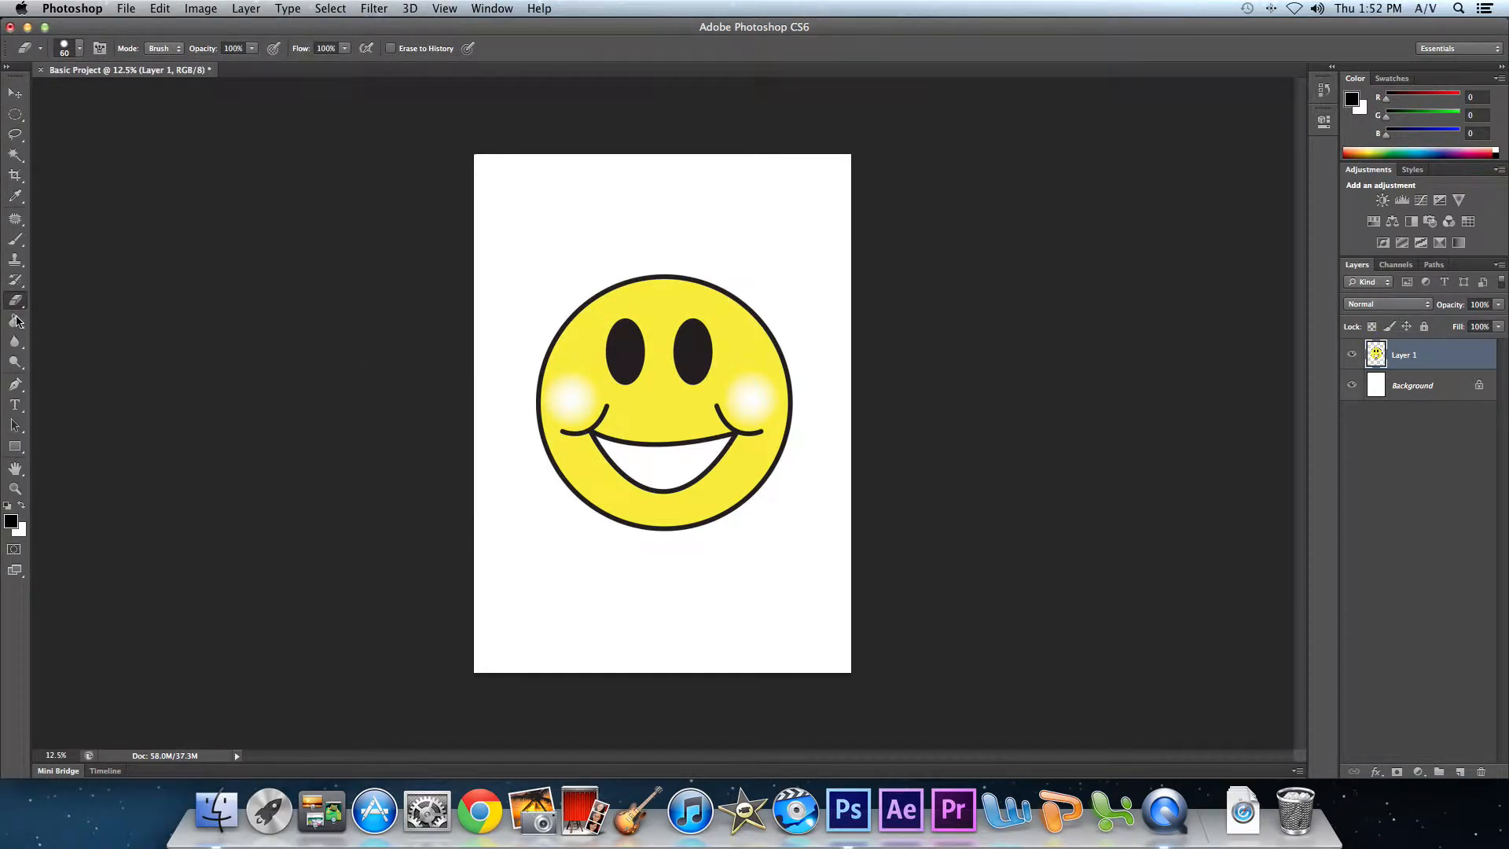
Apply a black-to-white radial gradient to the Background layer, and replace it with a linear one from lower-left to upper-right corner.
left_click_drag(15, 327, 60, 334)
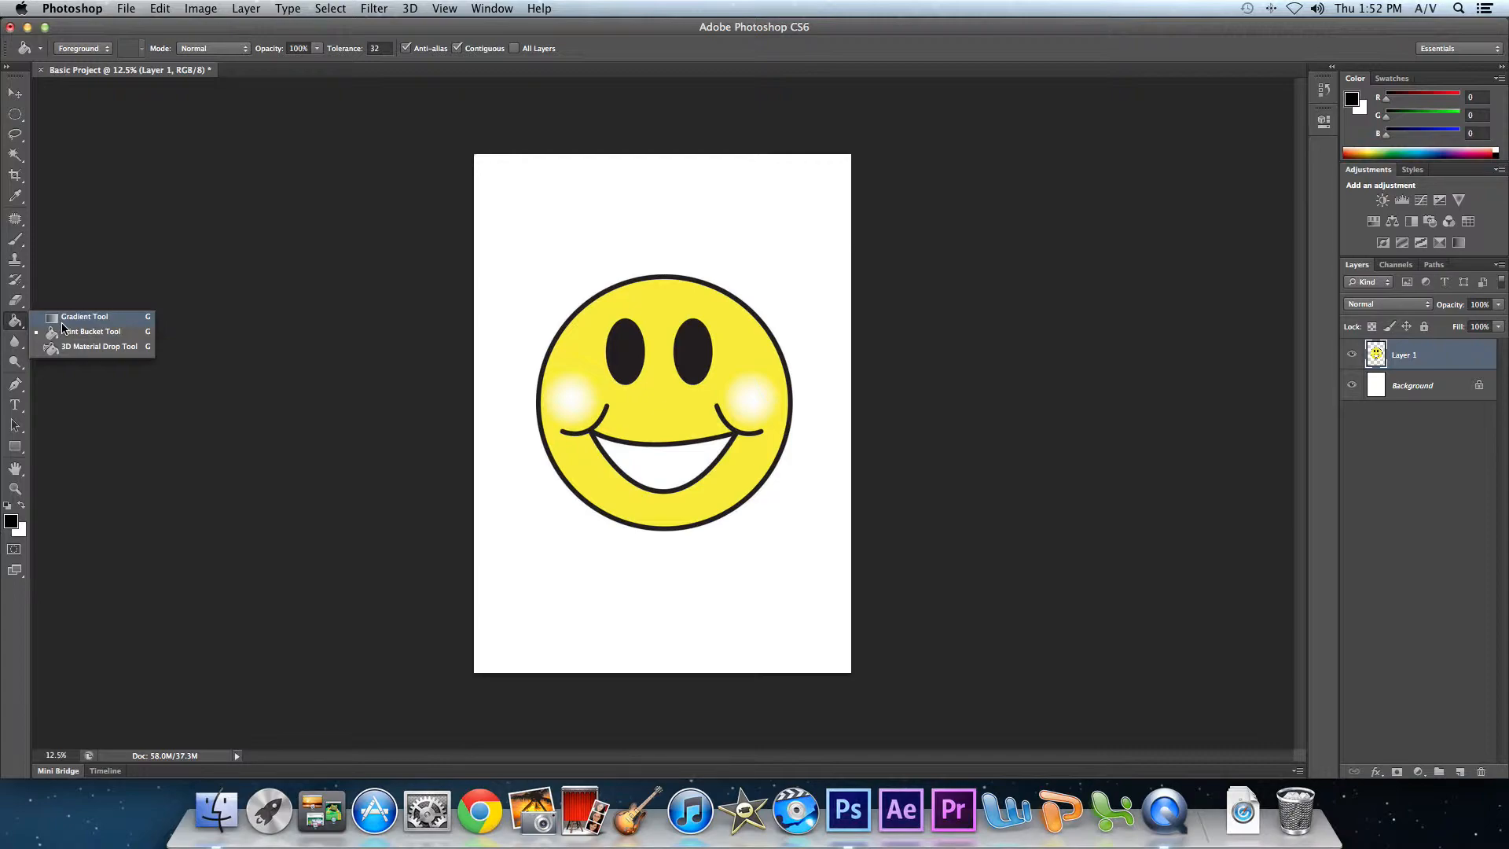
left_click(62, 319)
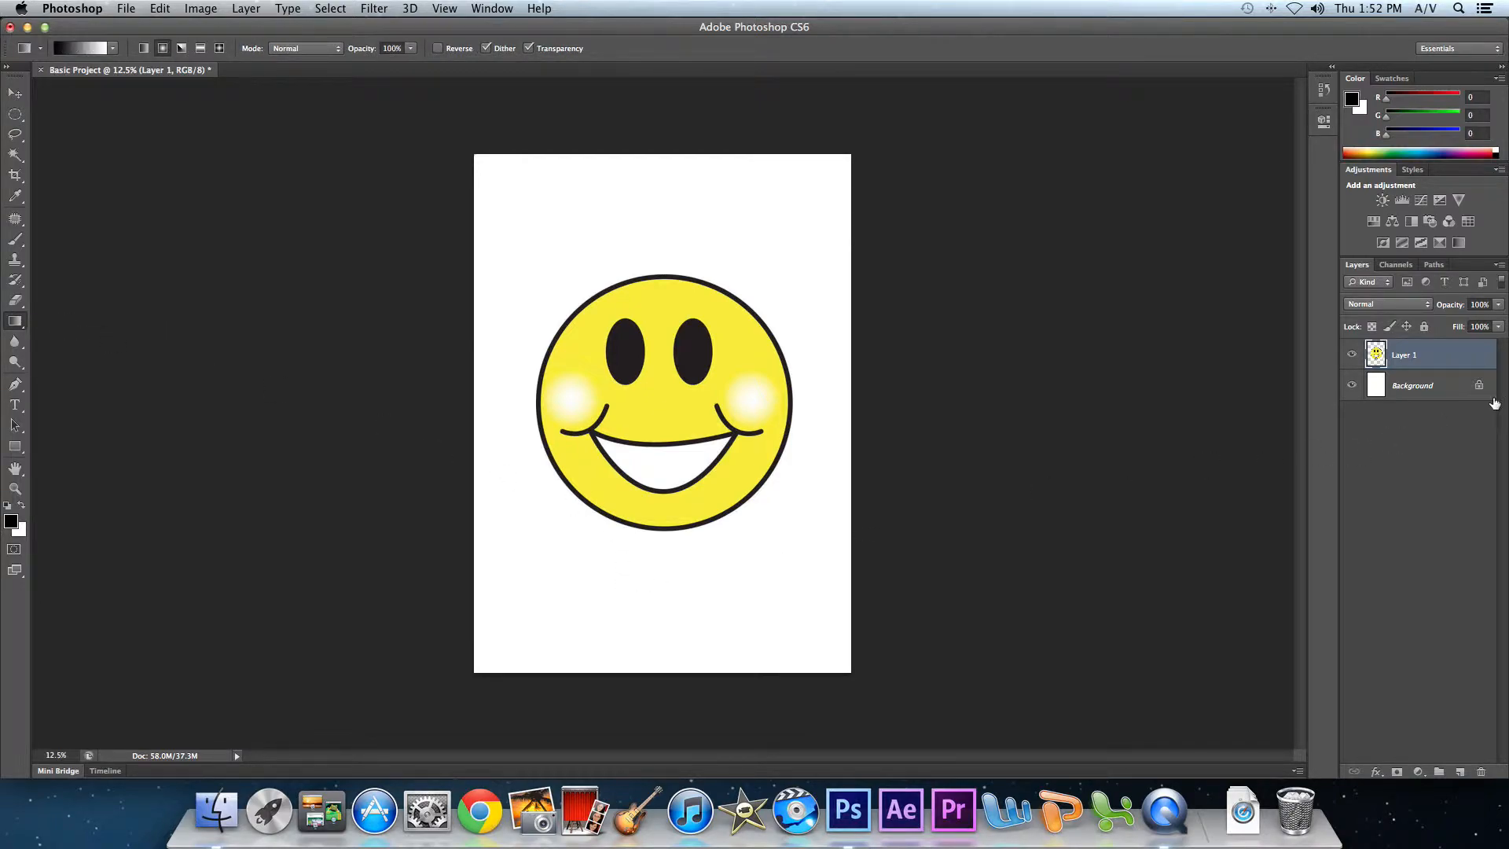
left_click(1413, 386)
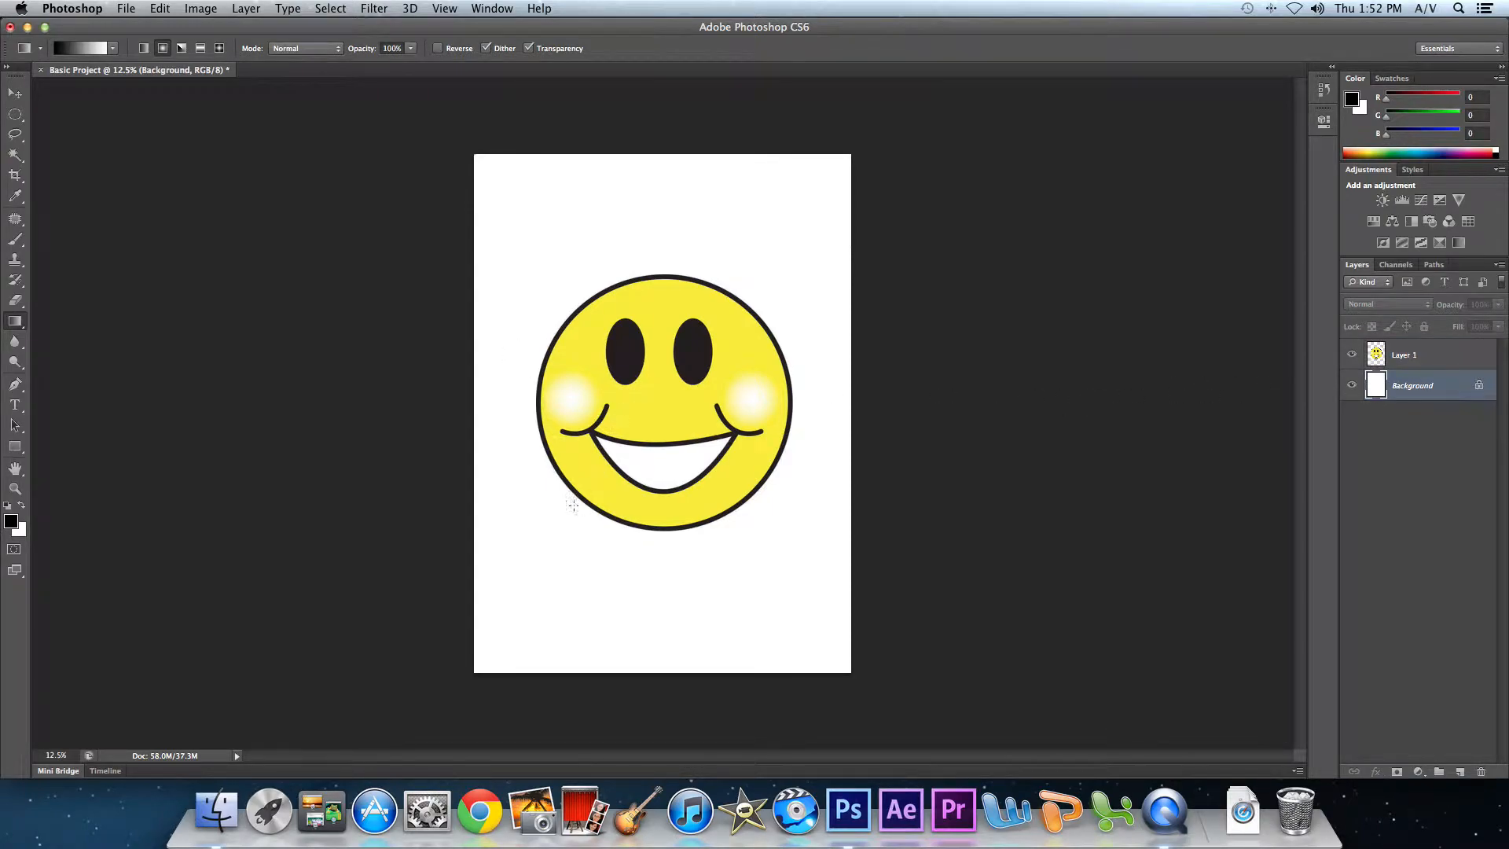
left_click_drag(616, 653, 835, 154)
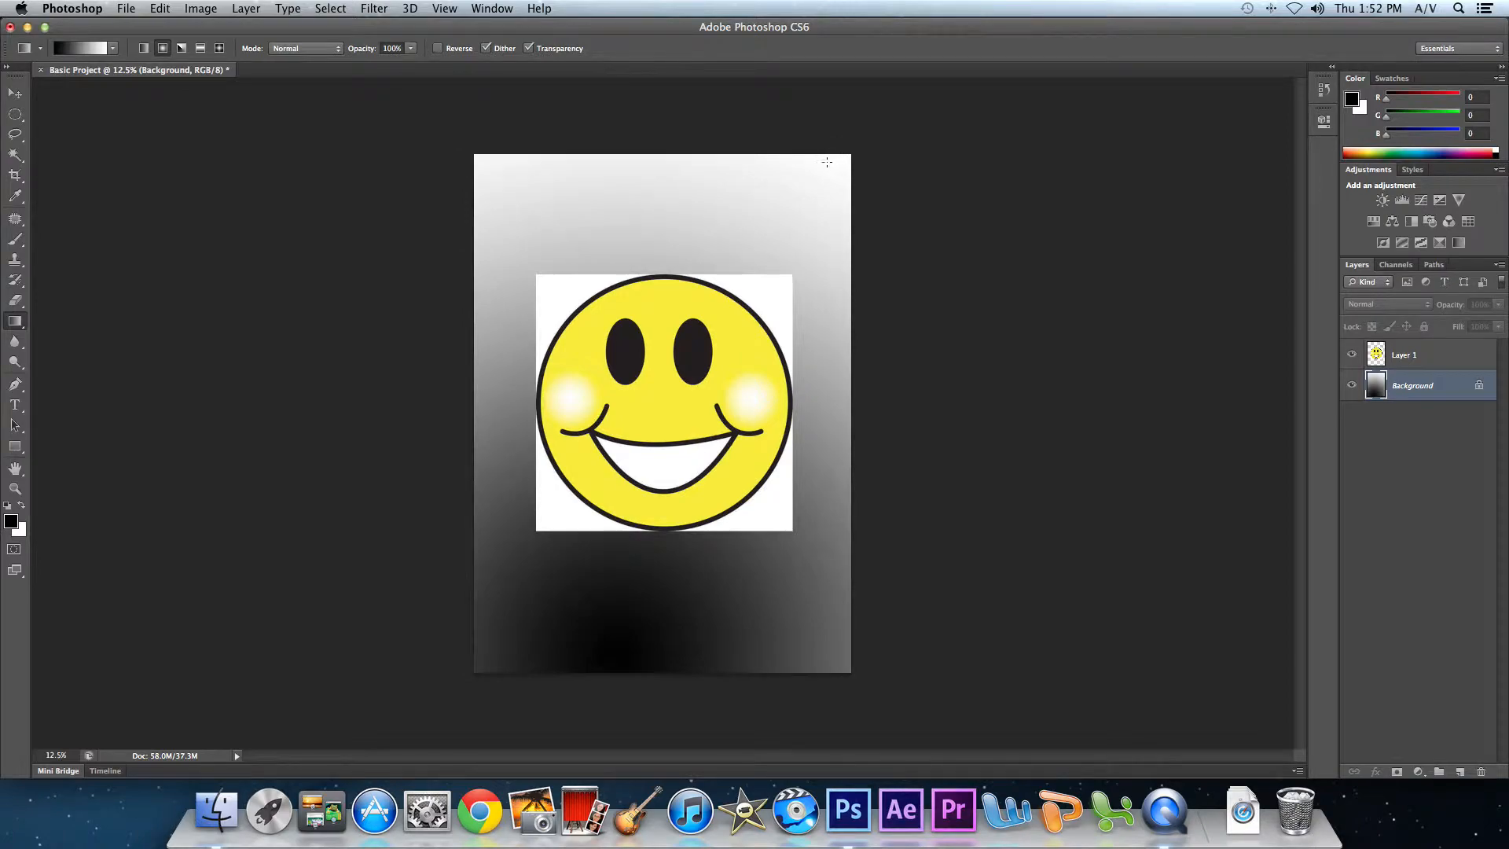
left_click(143, 48)
left_click_drag(488, 663, 926, 105)
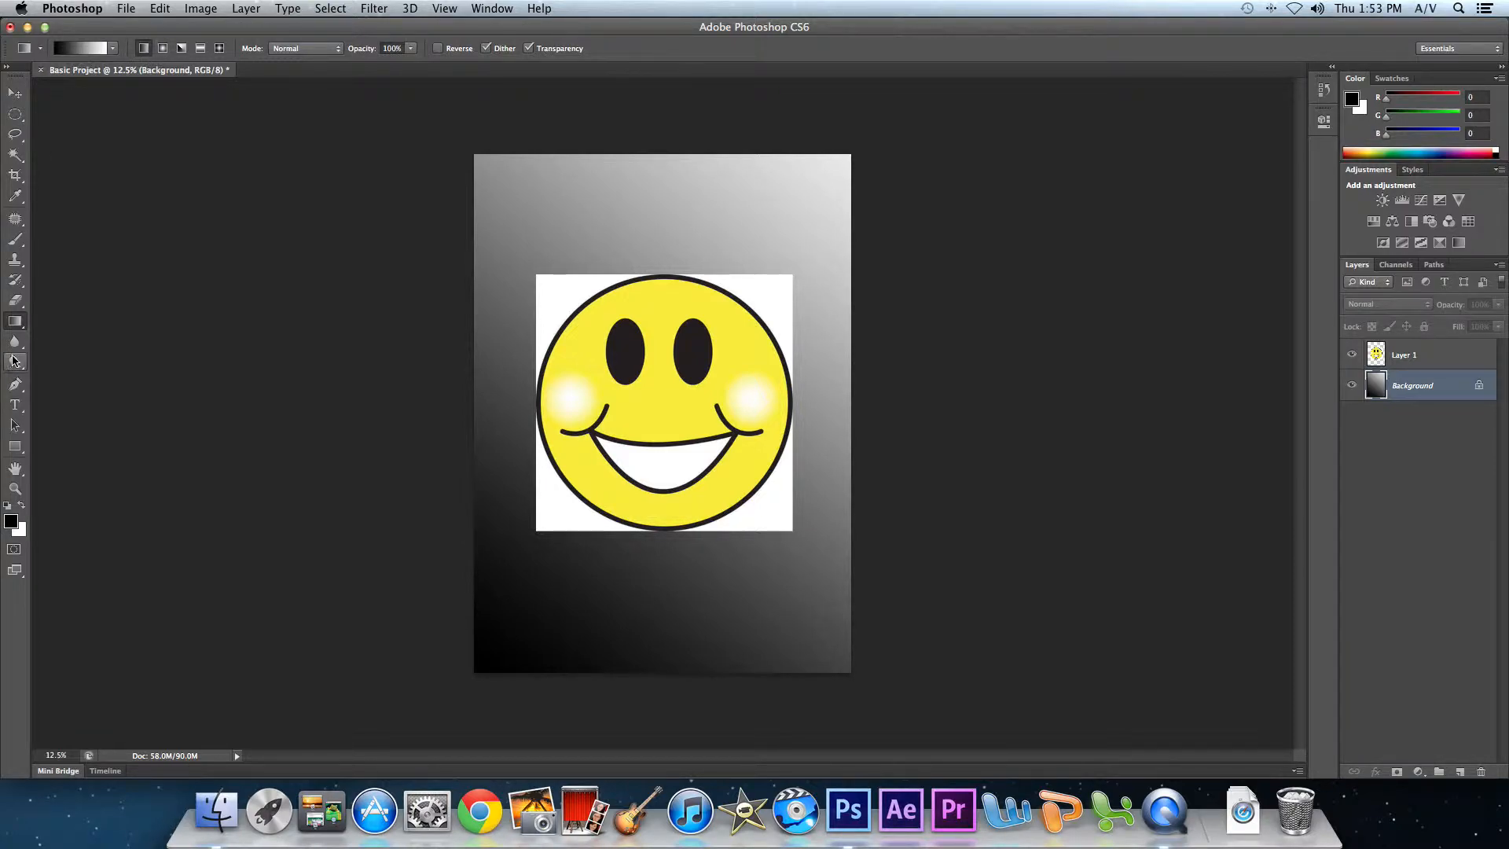
mouse_move(14, 341)
left_mouse_down()
mouse_move(48, 343)
mouse_move(15, 392)
left_mouse_up()
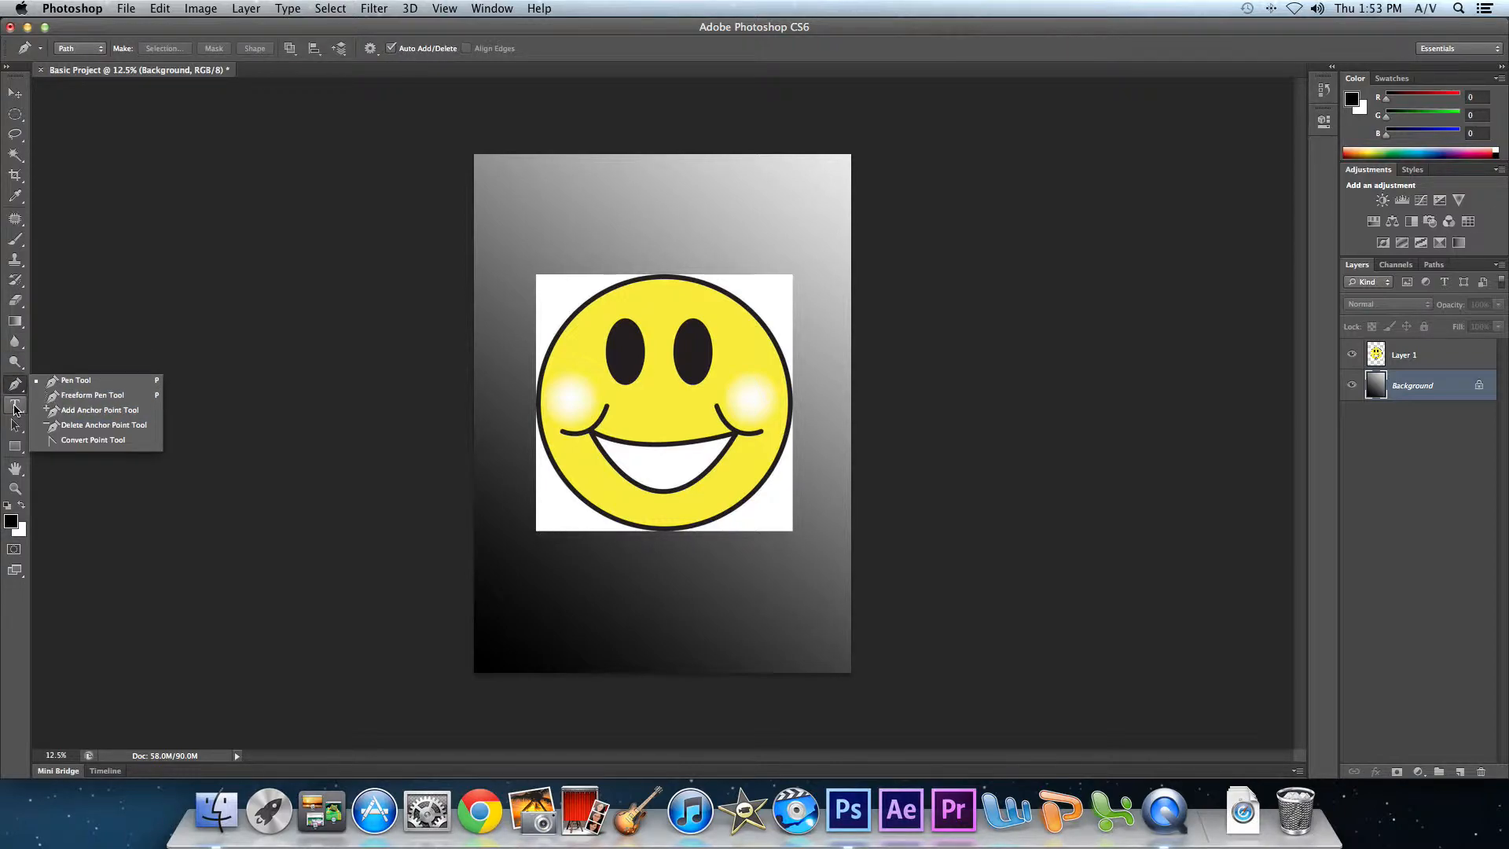
left_click(14, 407)
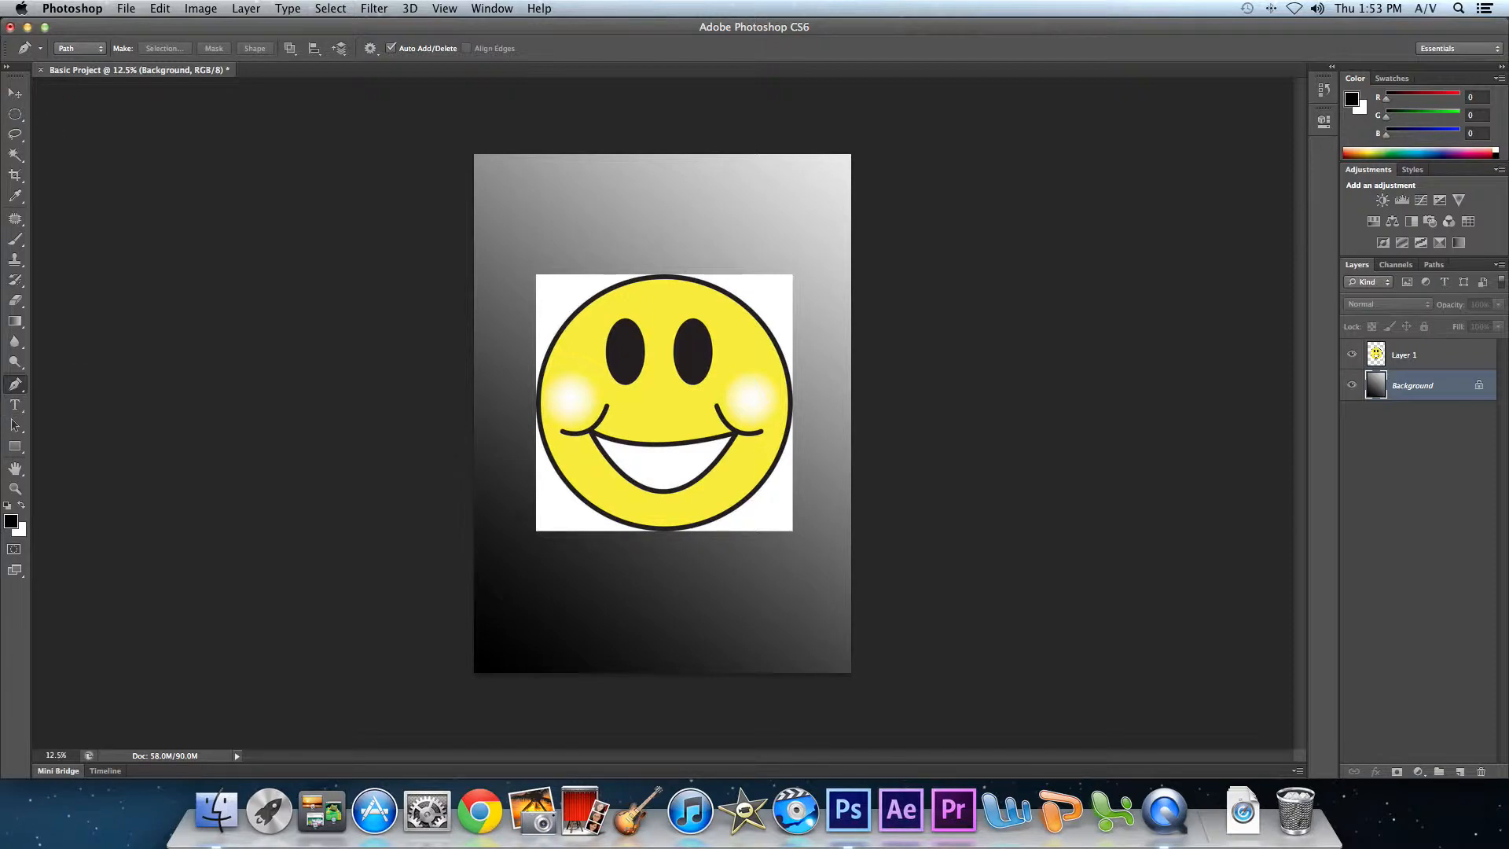
Undo both gradients on the Background layer.
left_click(160, 9)
left_click(182, 60)
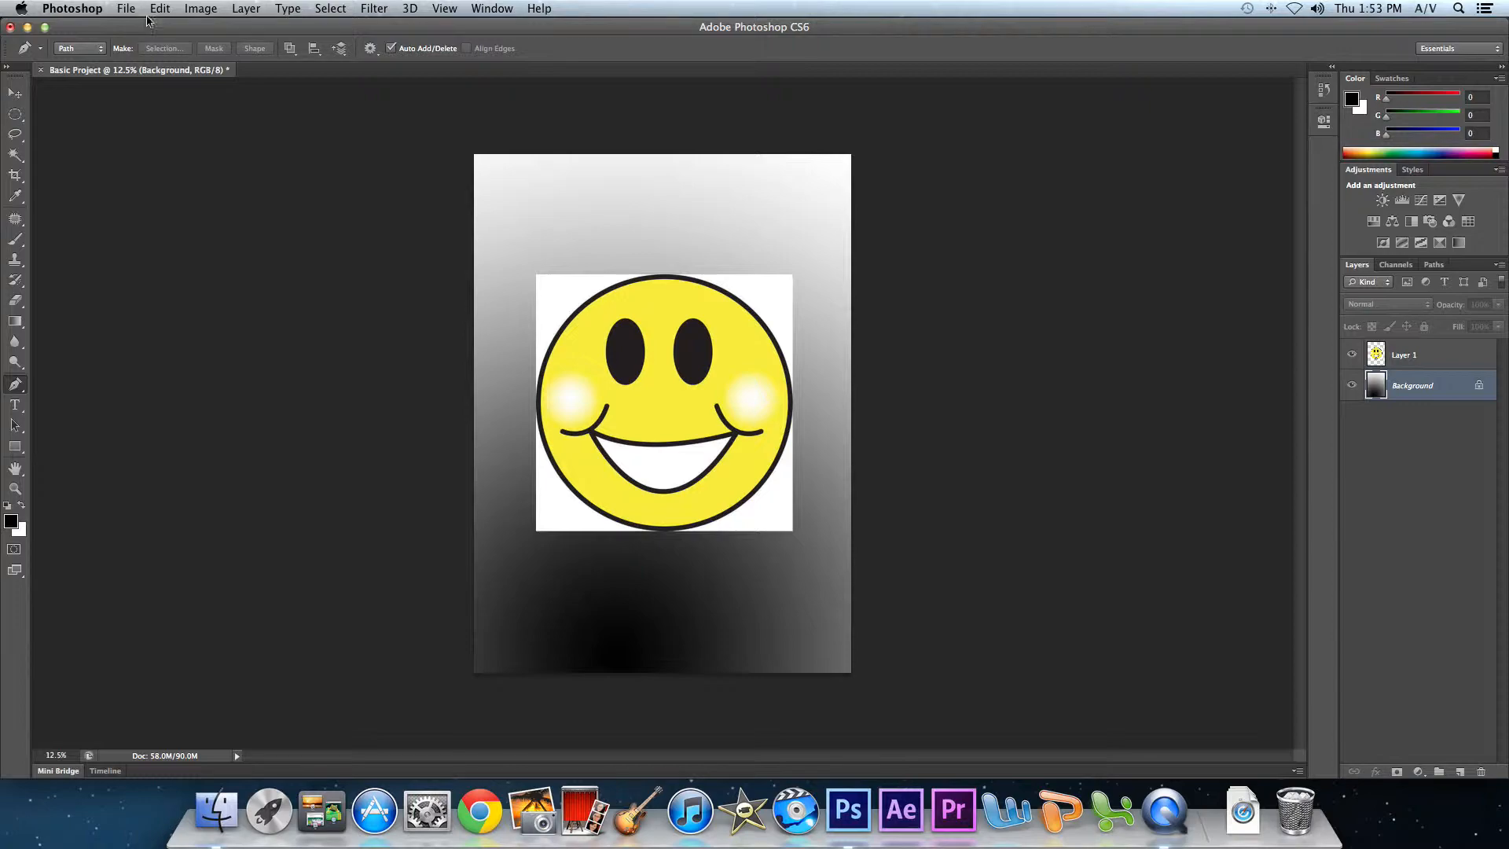
left_click(159, 8)
left_click(182, 59)
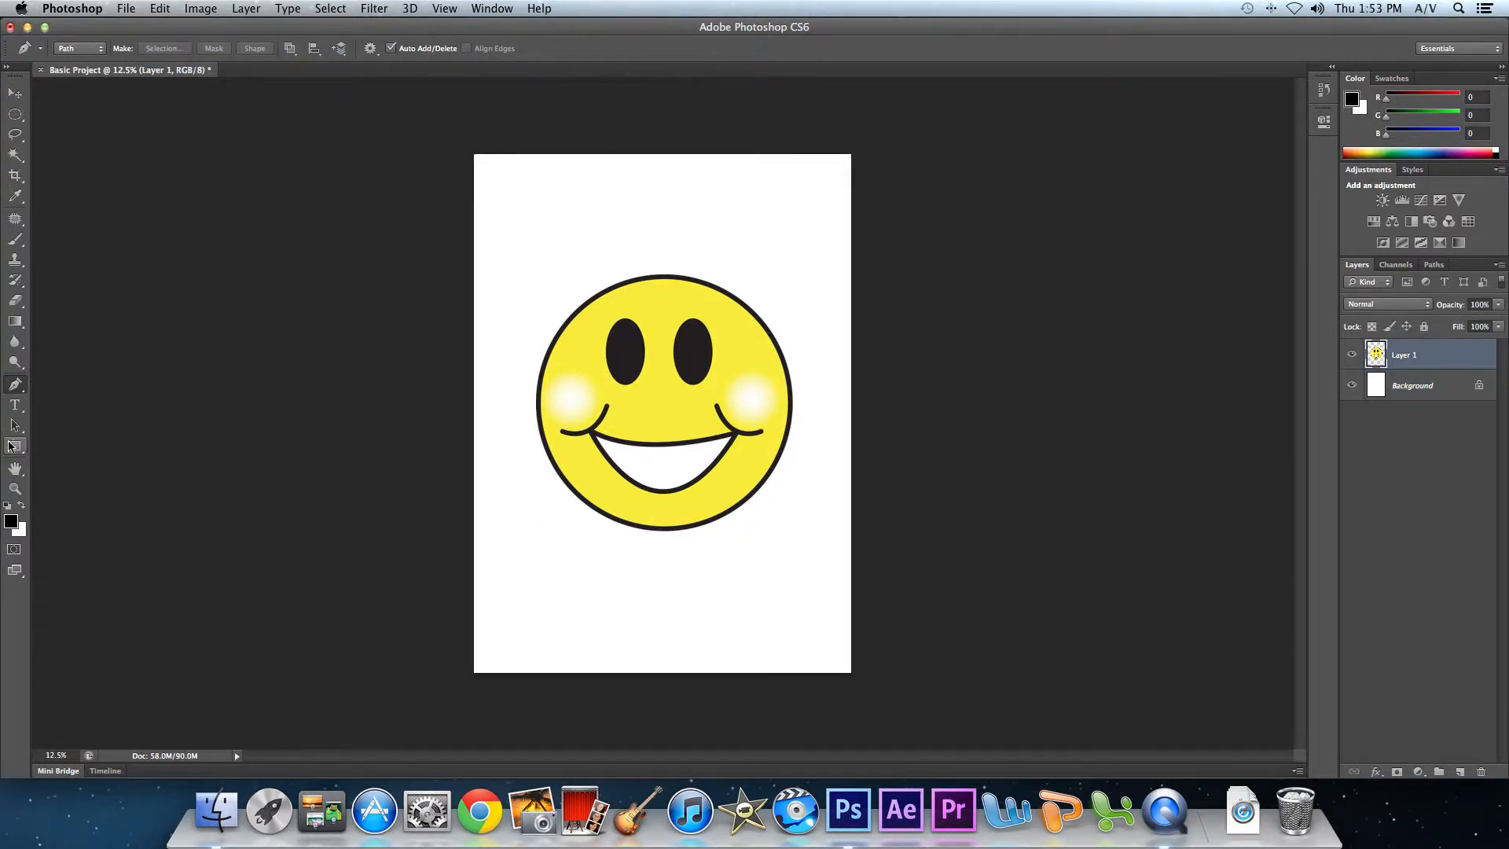
Add horizontal text reading "say hi youtube" above the smiley in 48 pt Myriad Pro.
left_click(15, 405)
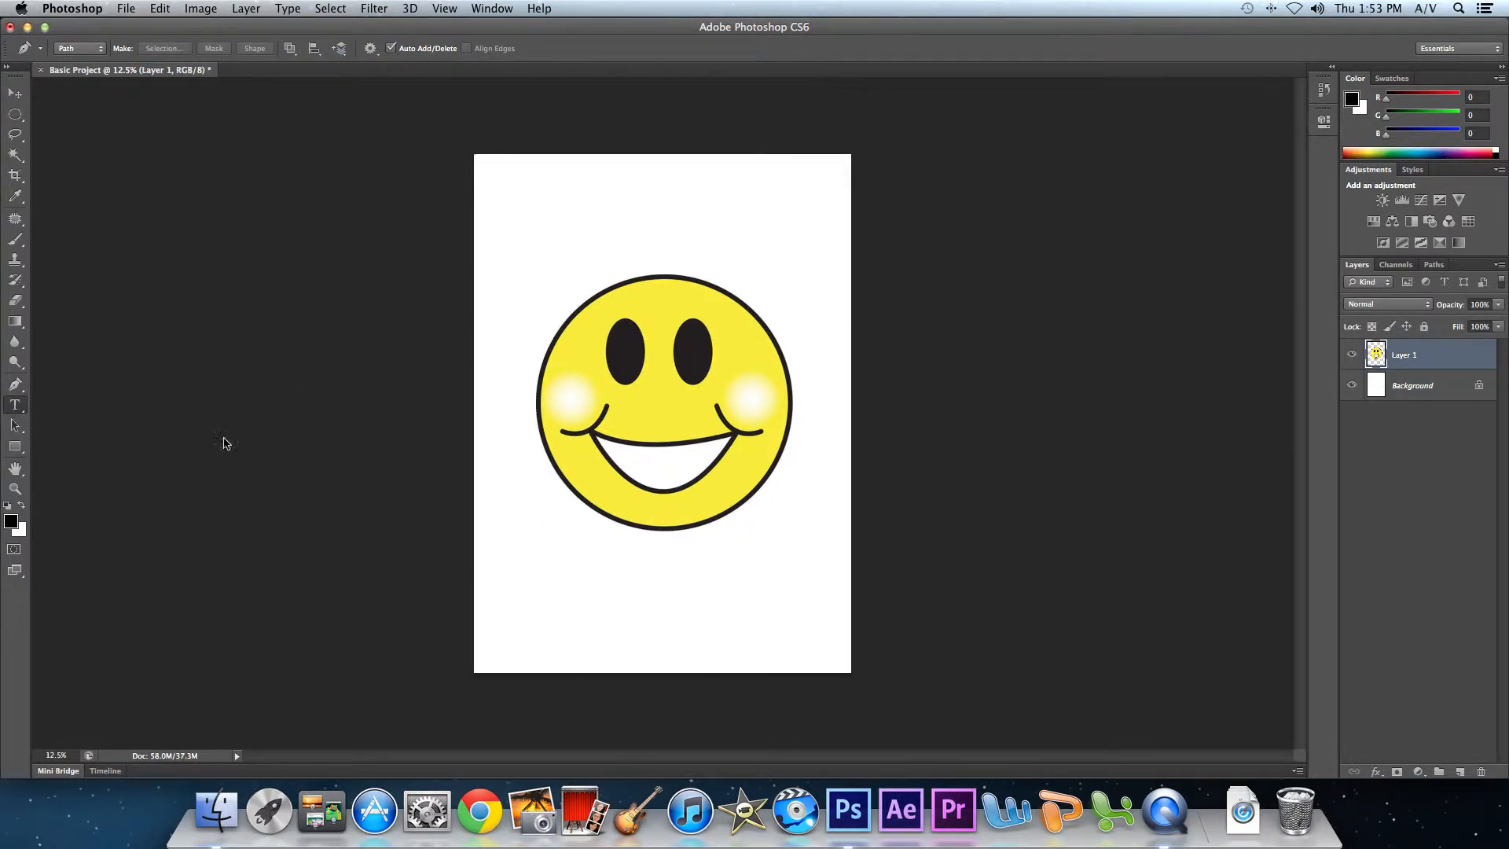
left_click(20, 405)
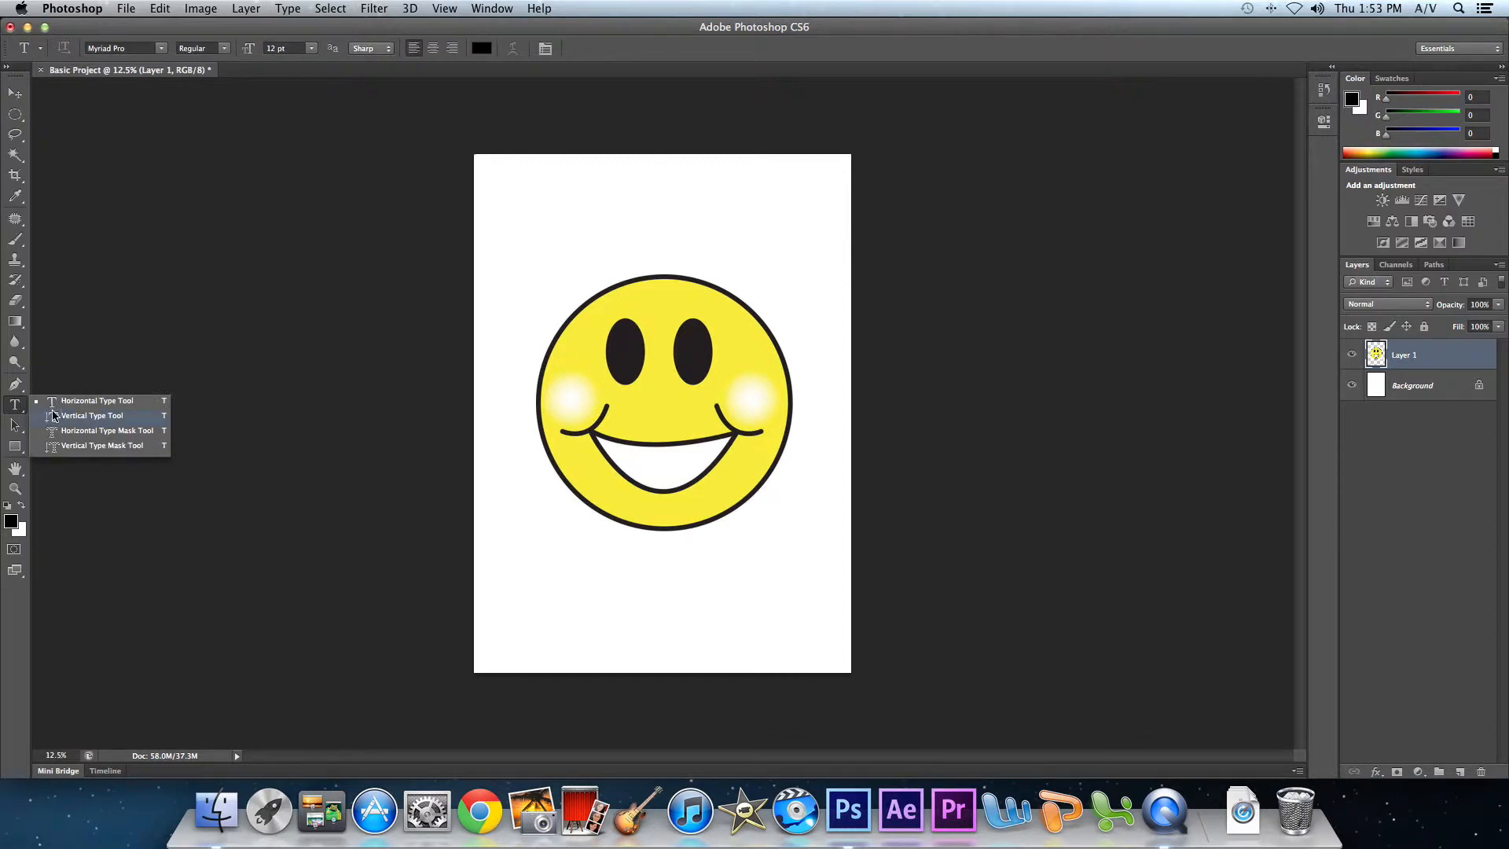
left_click(23, 405)
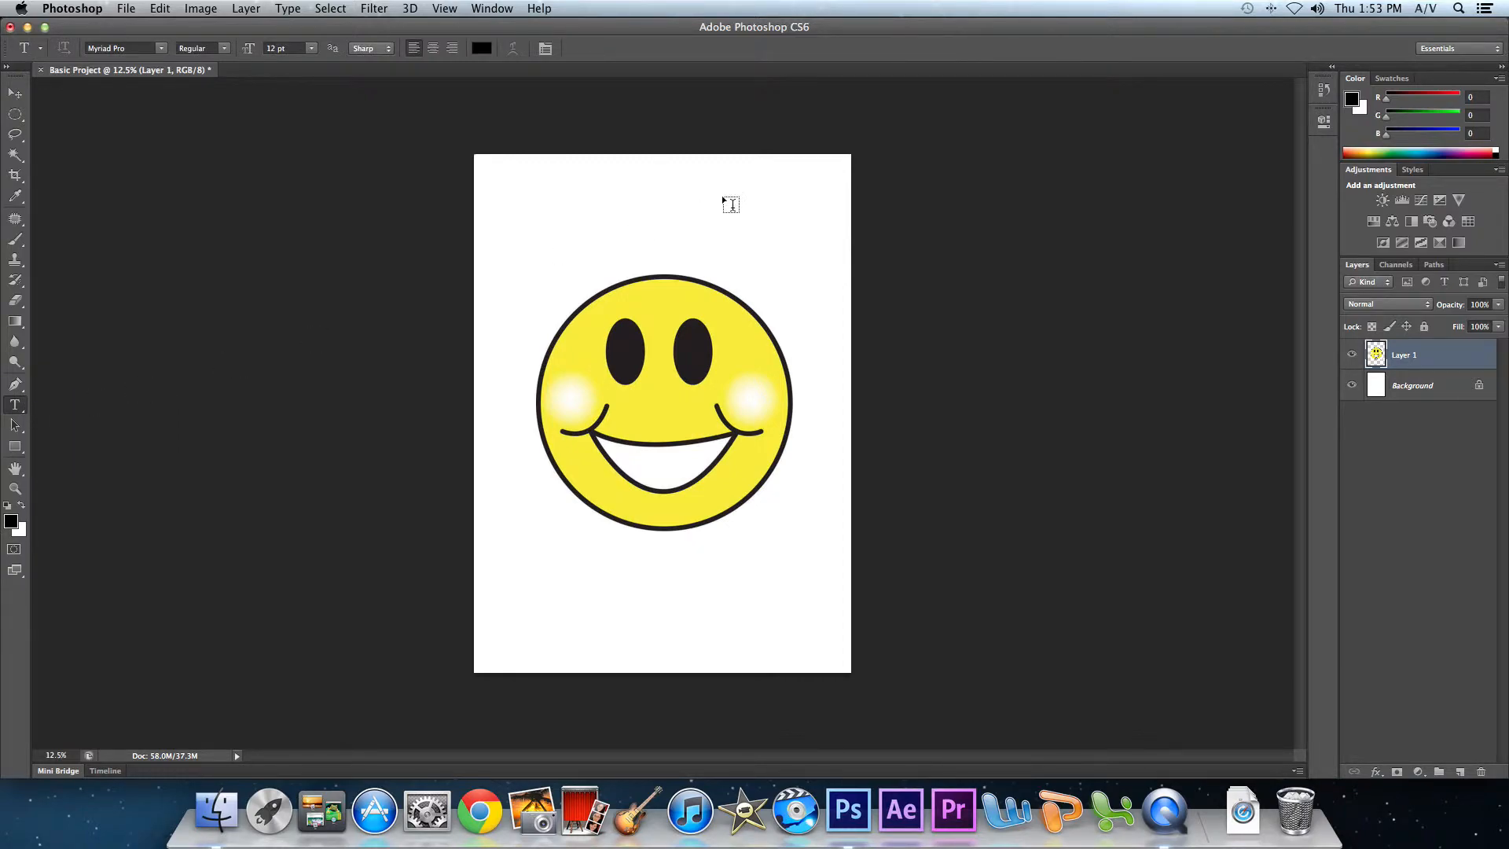
left_click(647, 219)
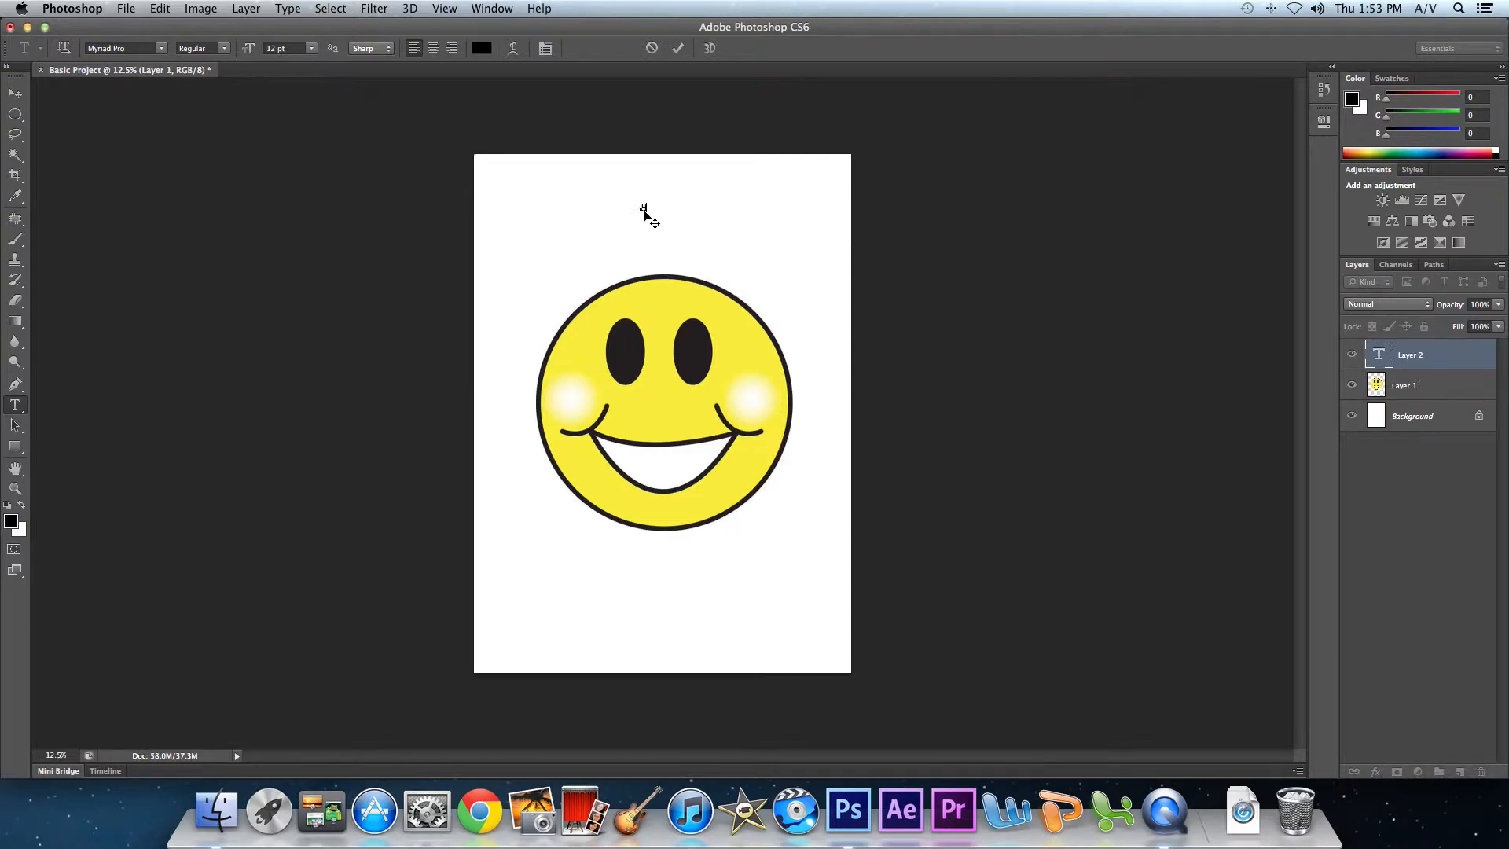
left_click(313, 49)
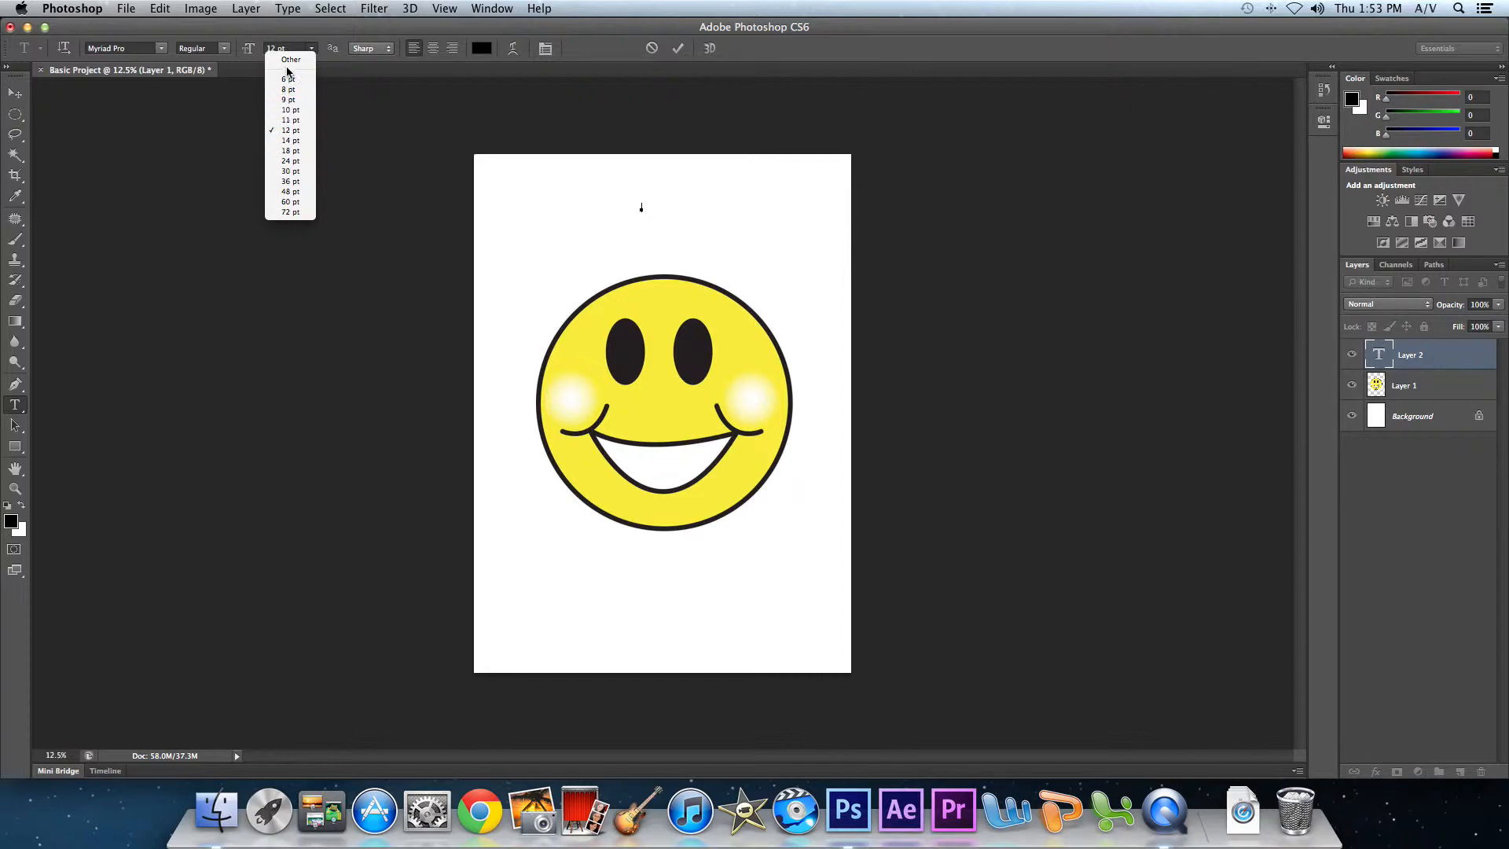
left_click(310, 50)
left_click(310, 50)
left_click(286, 192)
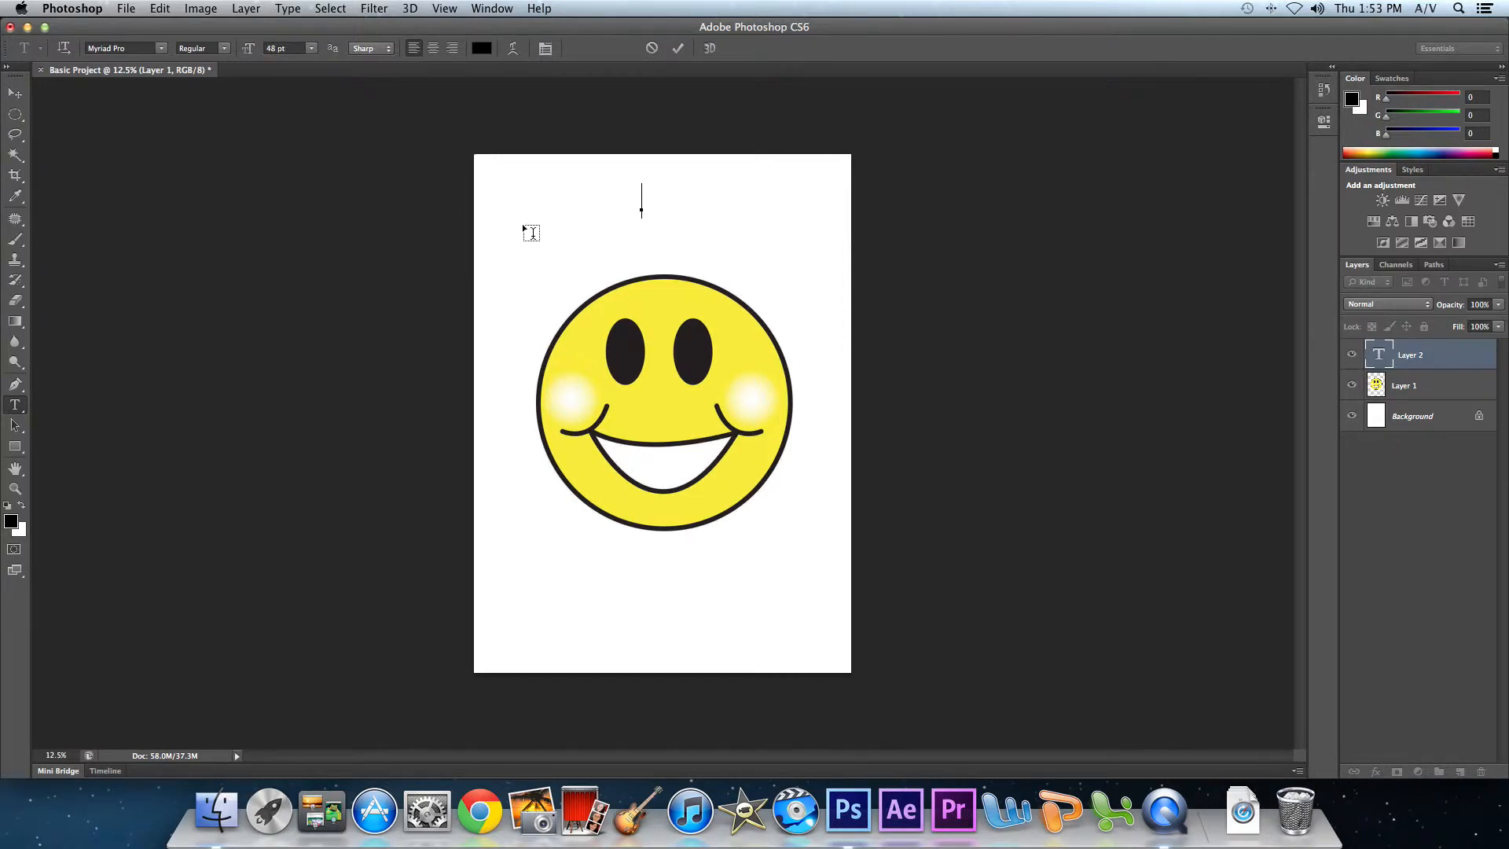
type("say hi youtube")
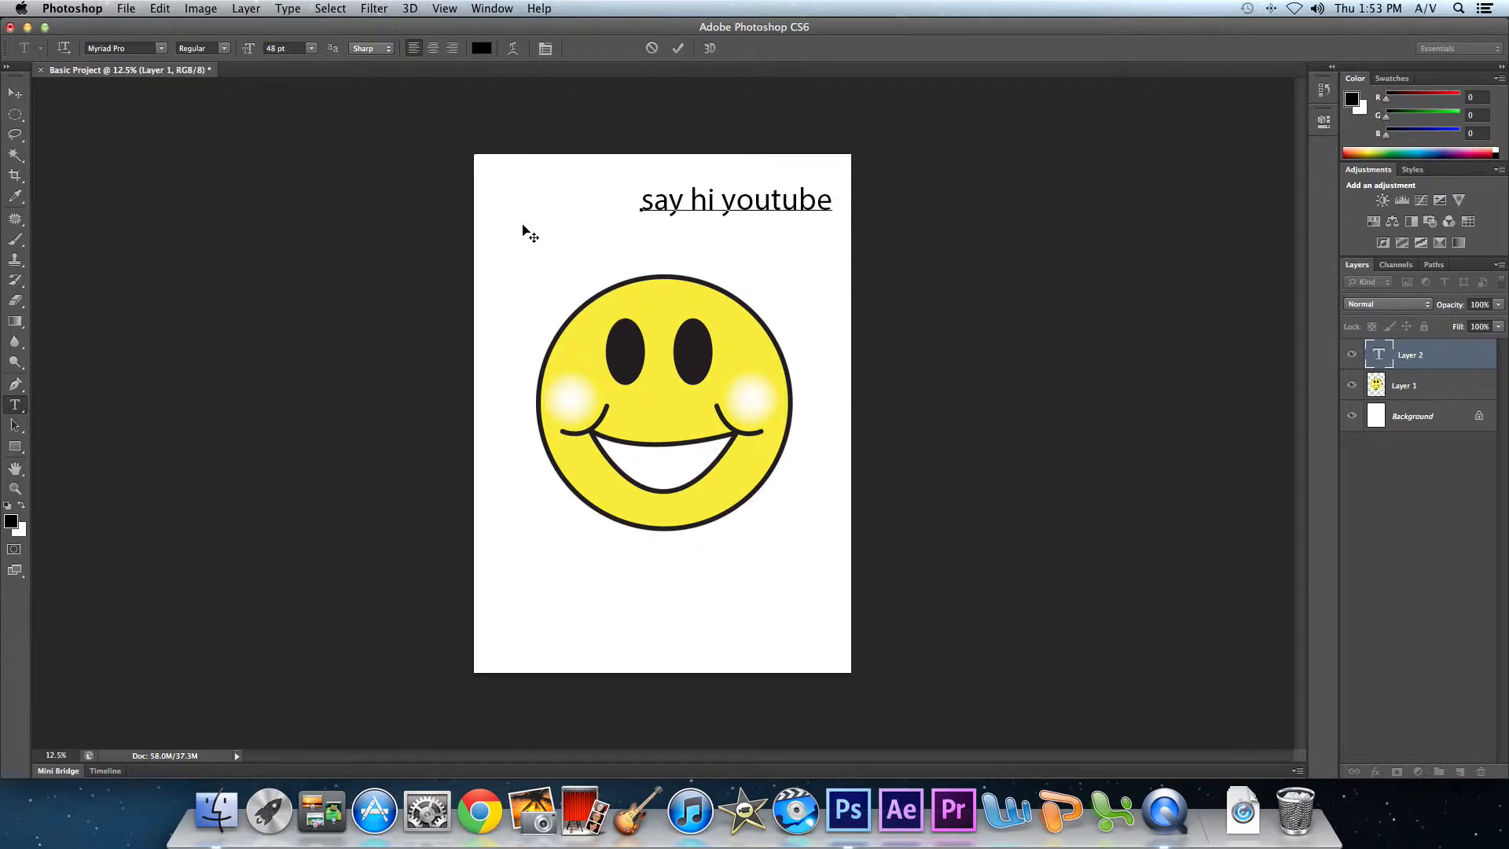
Delete all the characters of the text above the smiley, keeping the text in editing.
key("BackSpace")
key("BackSpace")
key("BackSpace")
key("BackSpace")
key("BackSpace")
key("BackSpace")
key("BackSpace")
key("BackSpace")
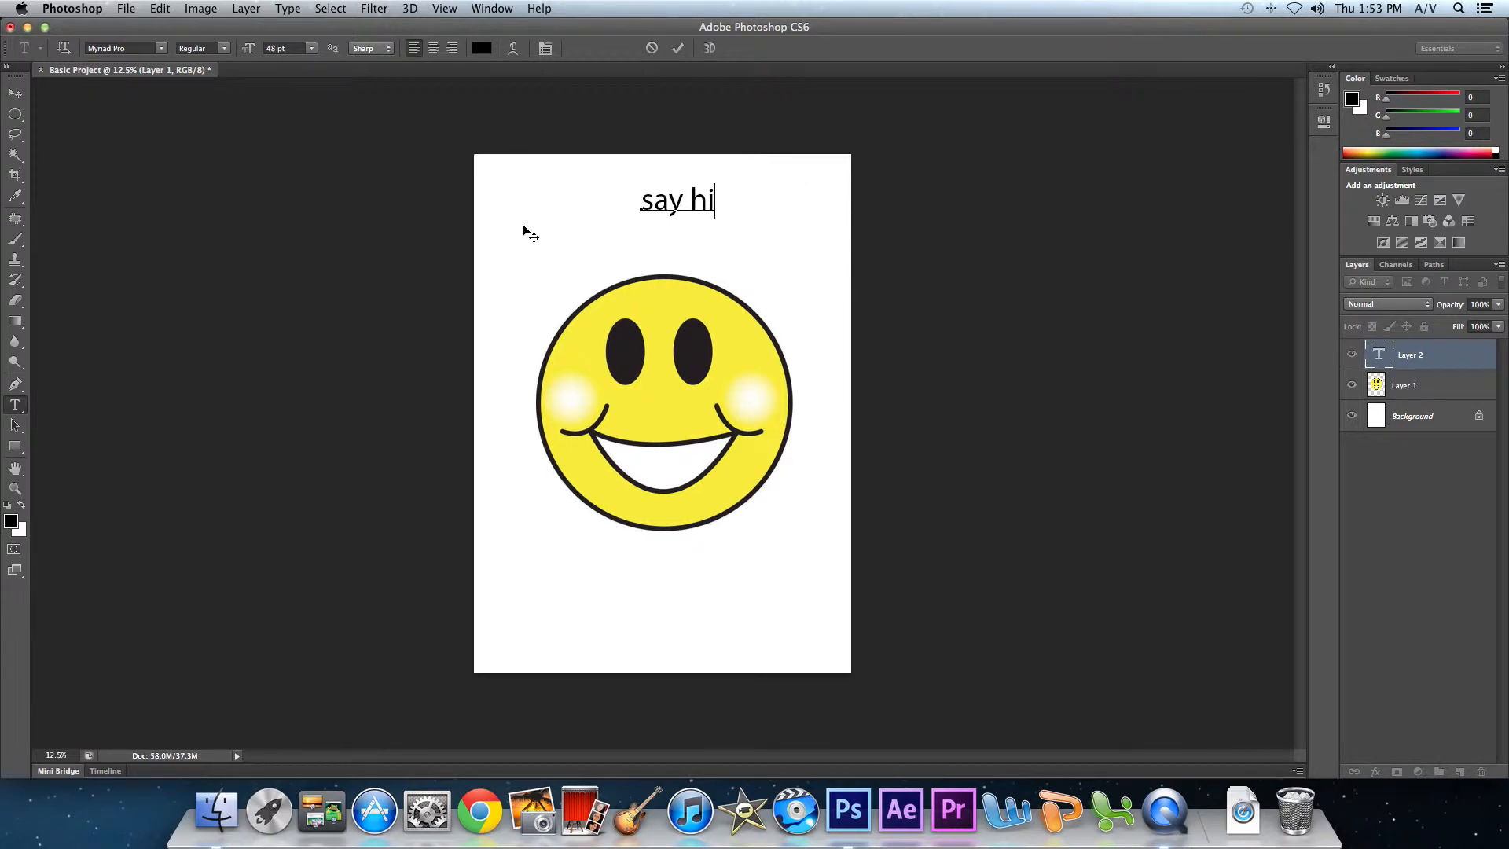
key("BackSpace")
key("BackSpace")
key("BackSpace")
key("BackSpace")
key("BackSpace")
key("BackSpace")
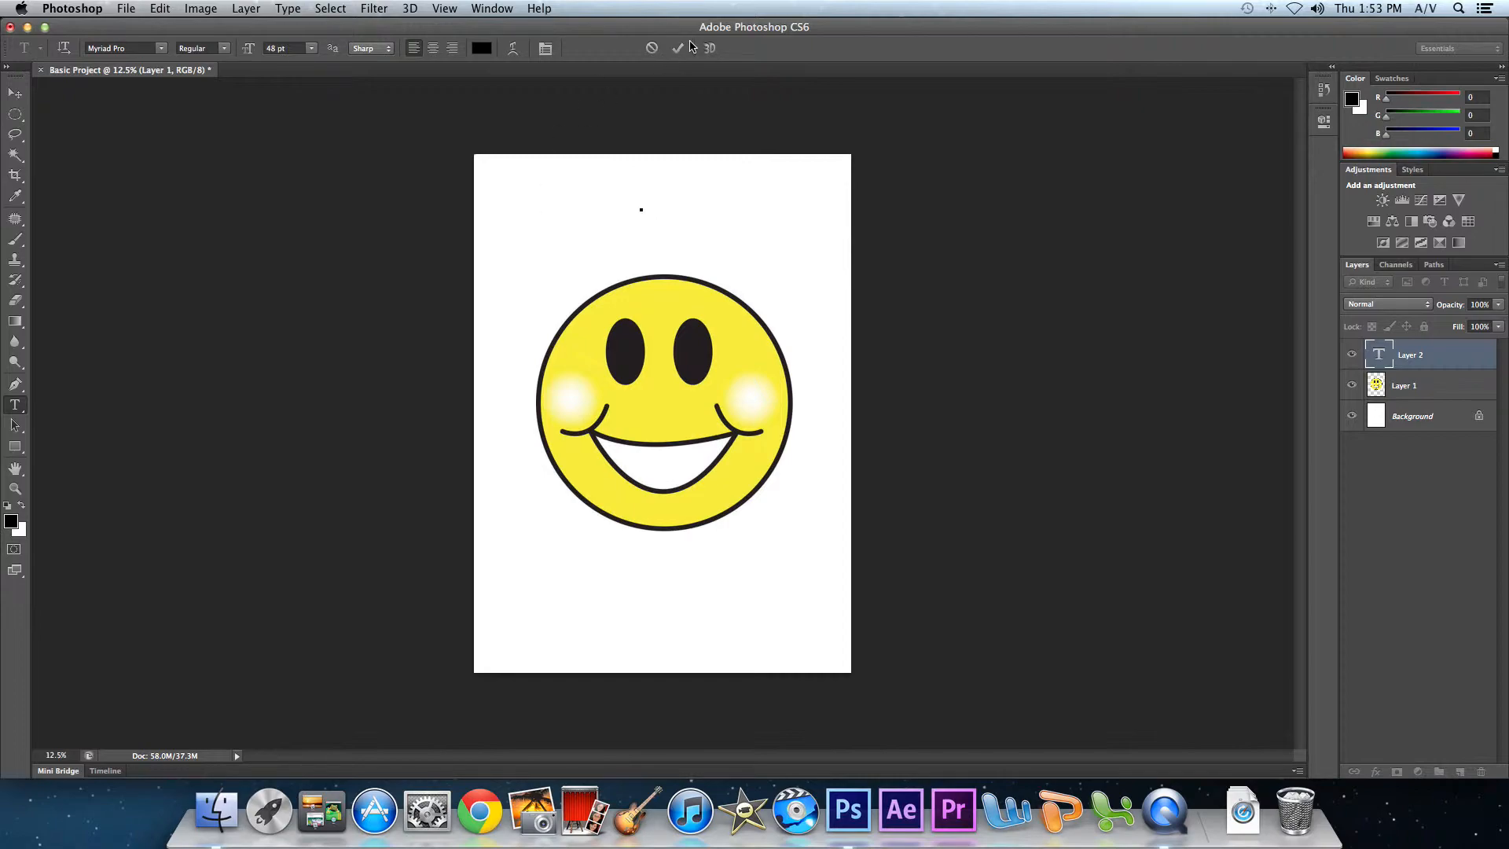
Change the text font to OCR A Std and write "Hey yall" above the smiley.
left_click(161, 48)
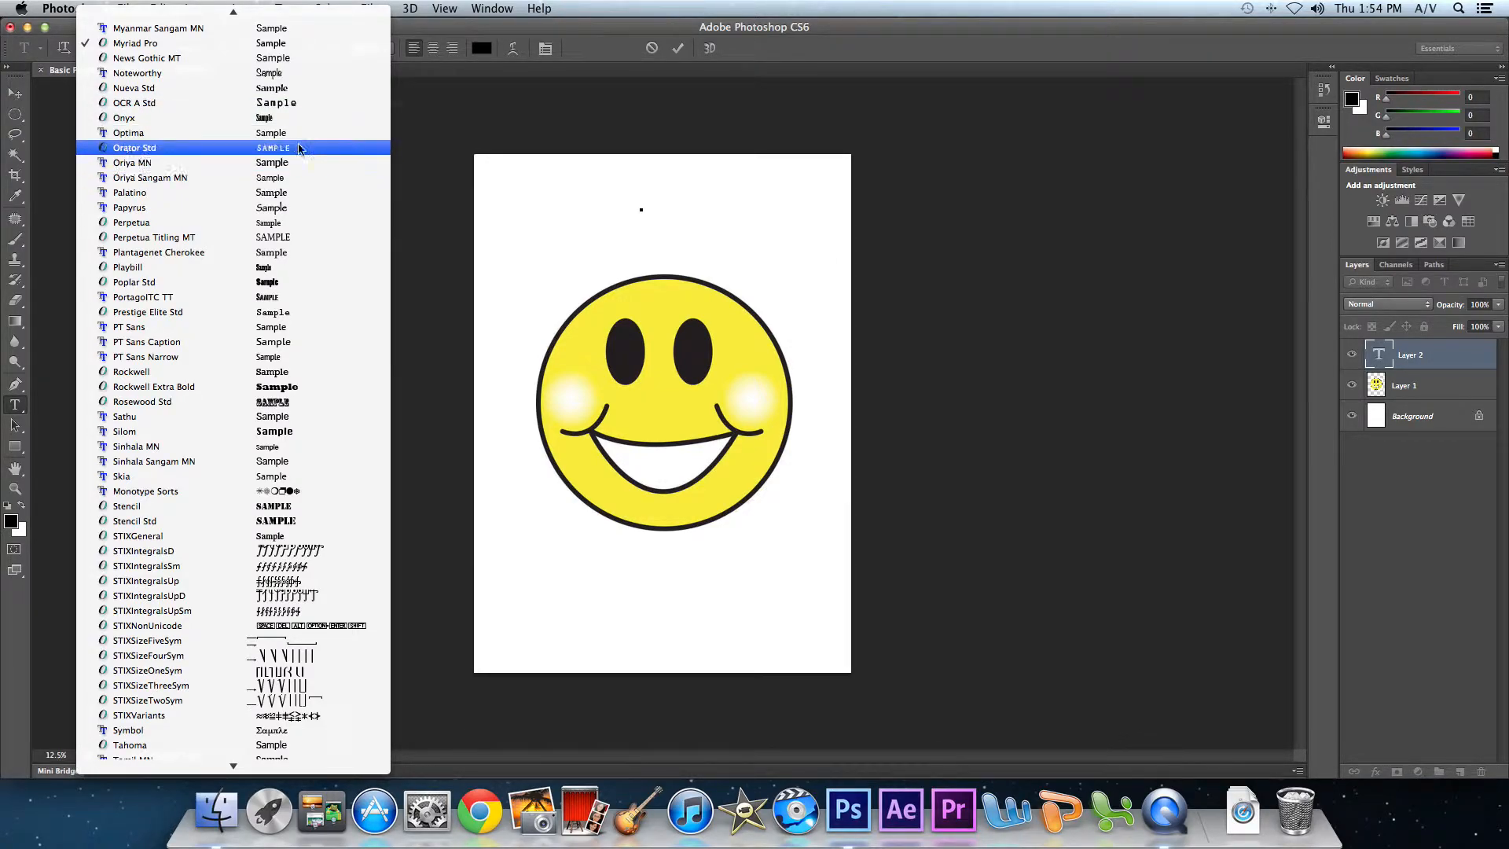
left_click(320, 107)
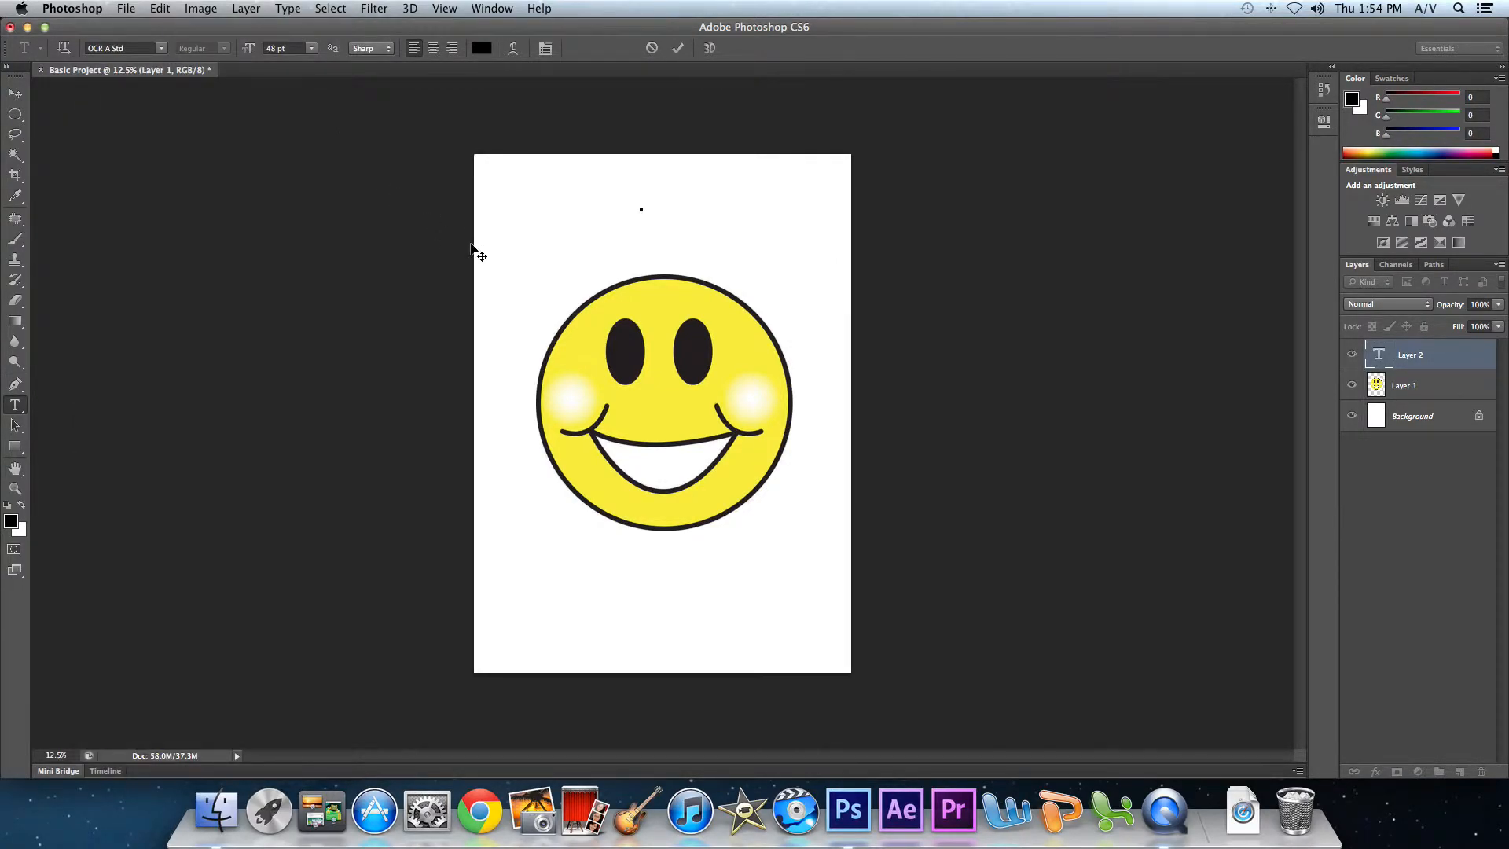
type("Hey ")
type("yell")
key("BackSpace")
key("BackSpace")
key("BackSpace")
type("all")
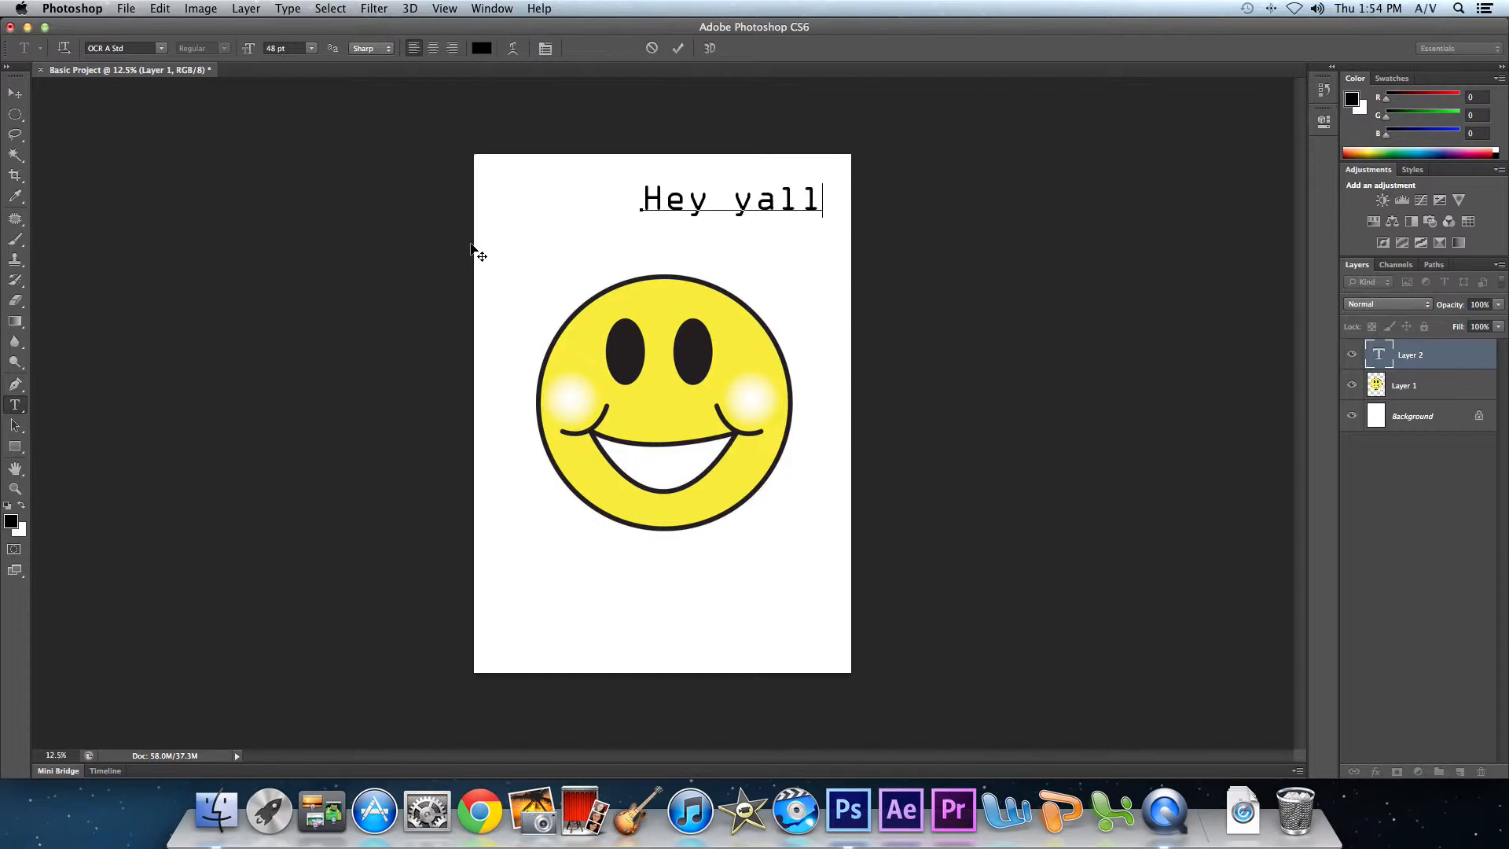
Delete the "Hey yall" text and cancel the text edit.
key("BackSpace")
key("BackSpace")
key("BackSpace")
key("BackSpace")
key("BackSpace")
key("BackSpace")
key("BackSpace")
key("BackSpace")
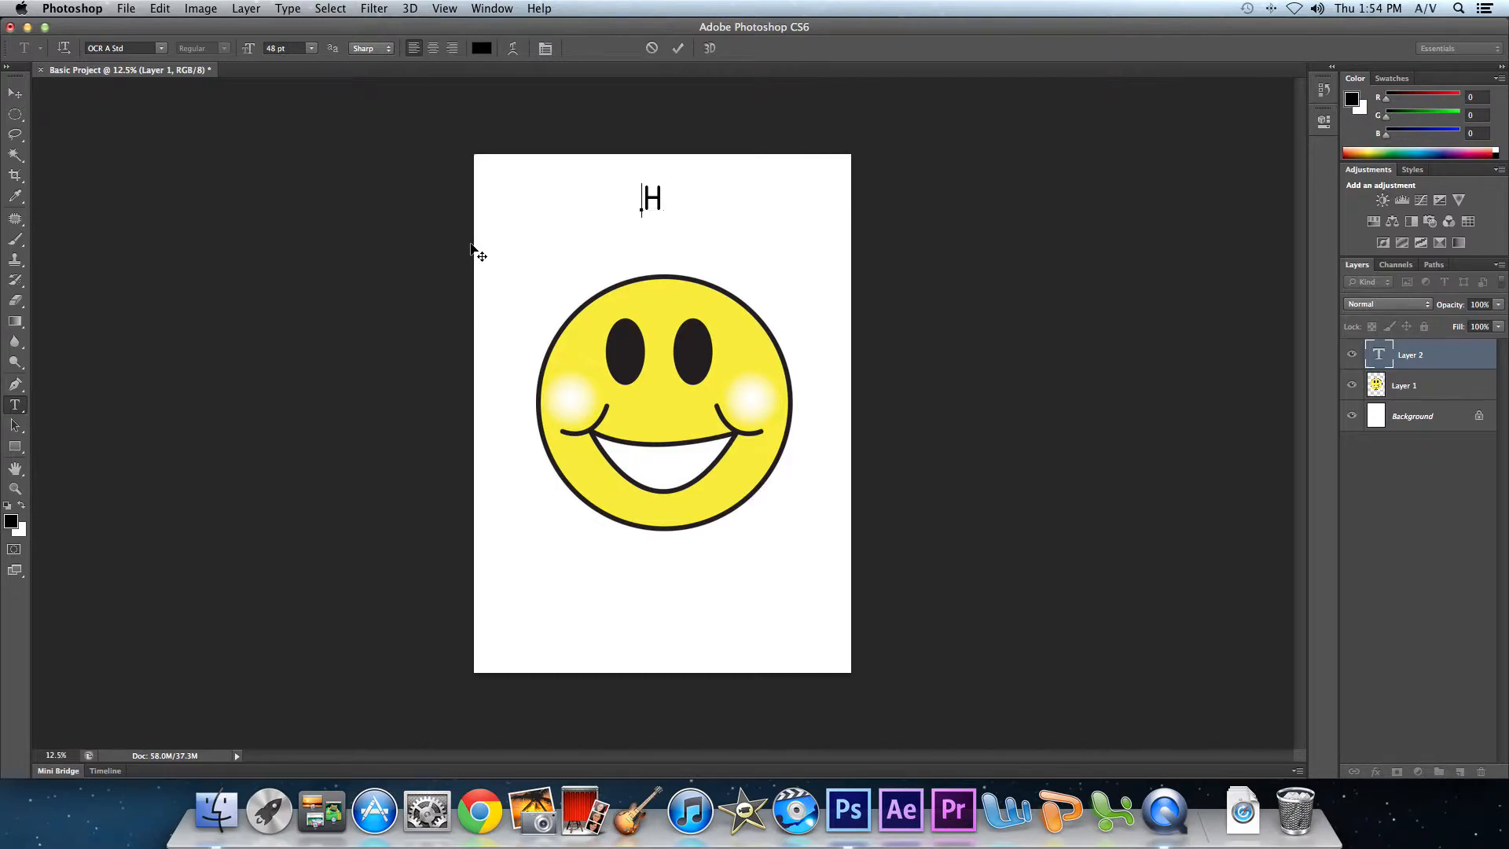
left_click(653, 49)
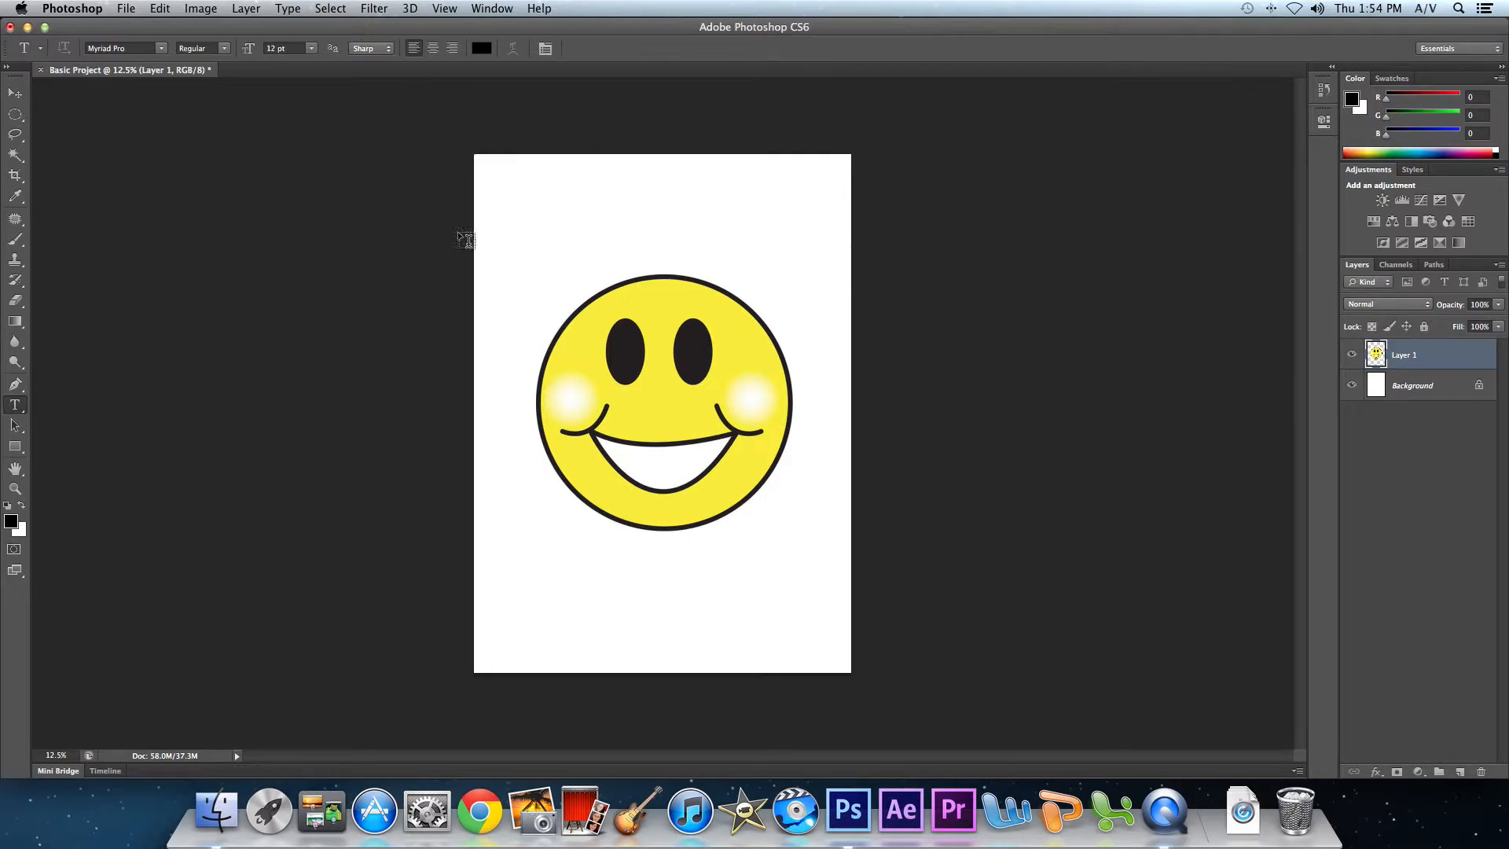
Add the vertical text "Hi" at 48 pt above the smiley, and undo it.
left_click(11, 414)
left_click(102, 418)
left_click(595, 189)
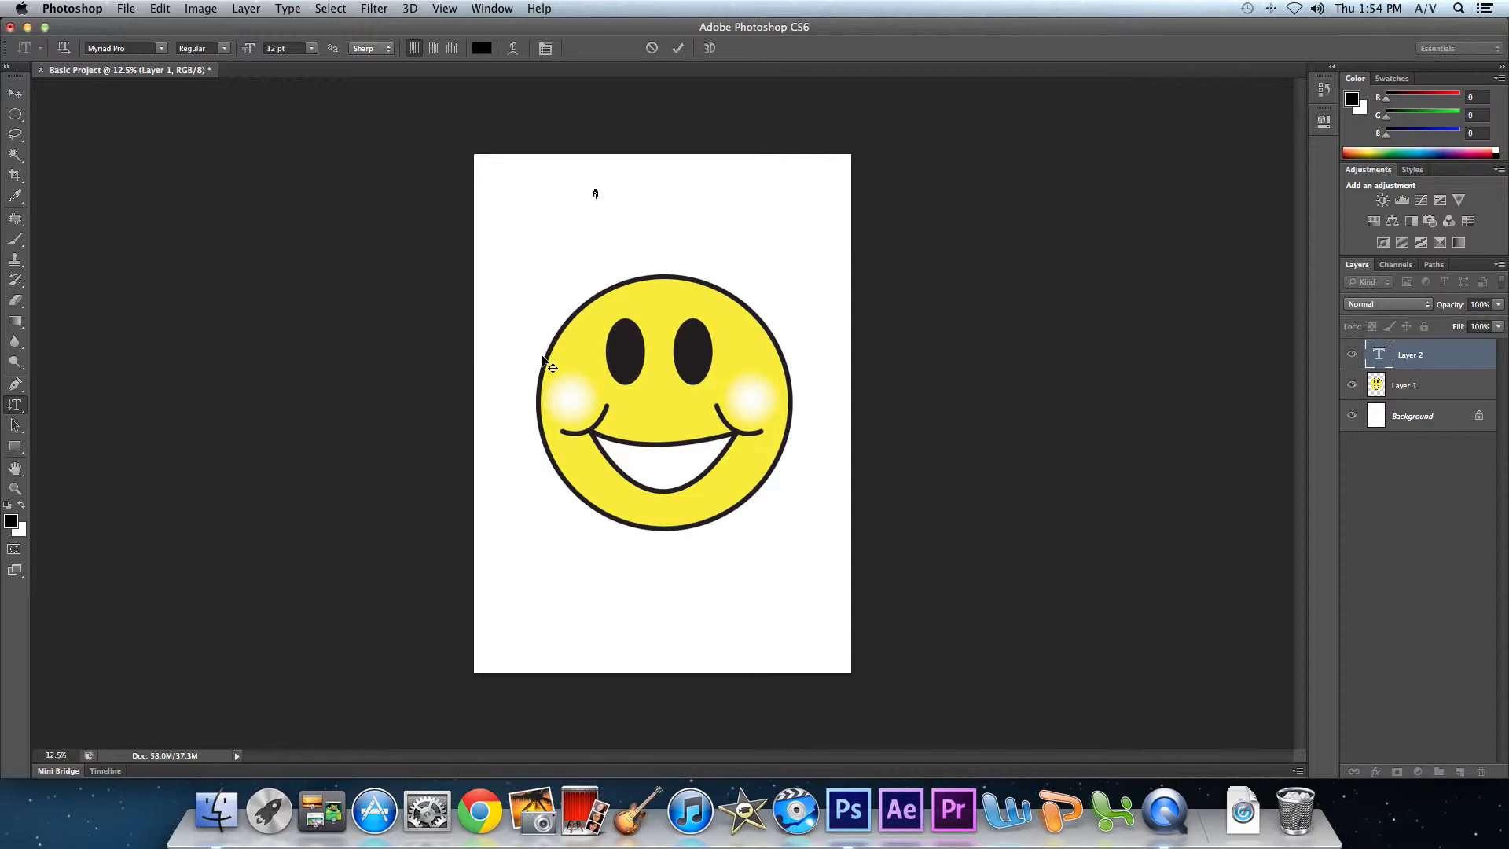
left_click(312, 49)
left_click(309, 195)
type("H")
left_click(678, 51)
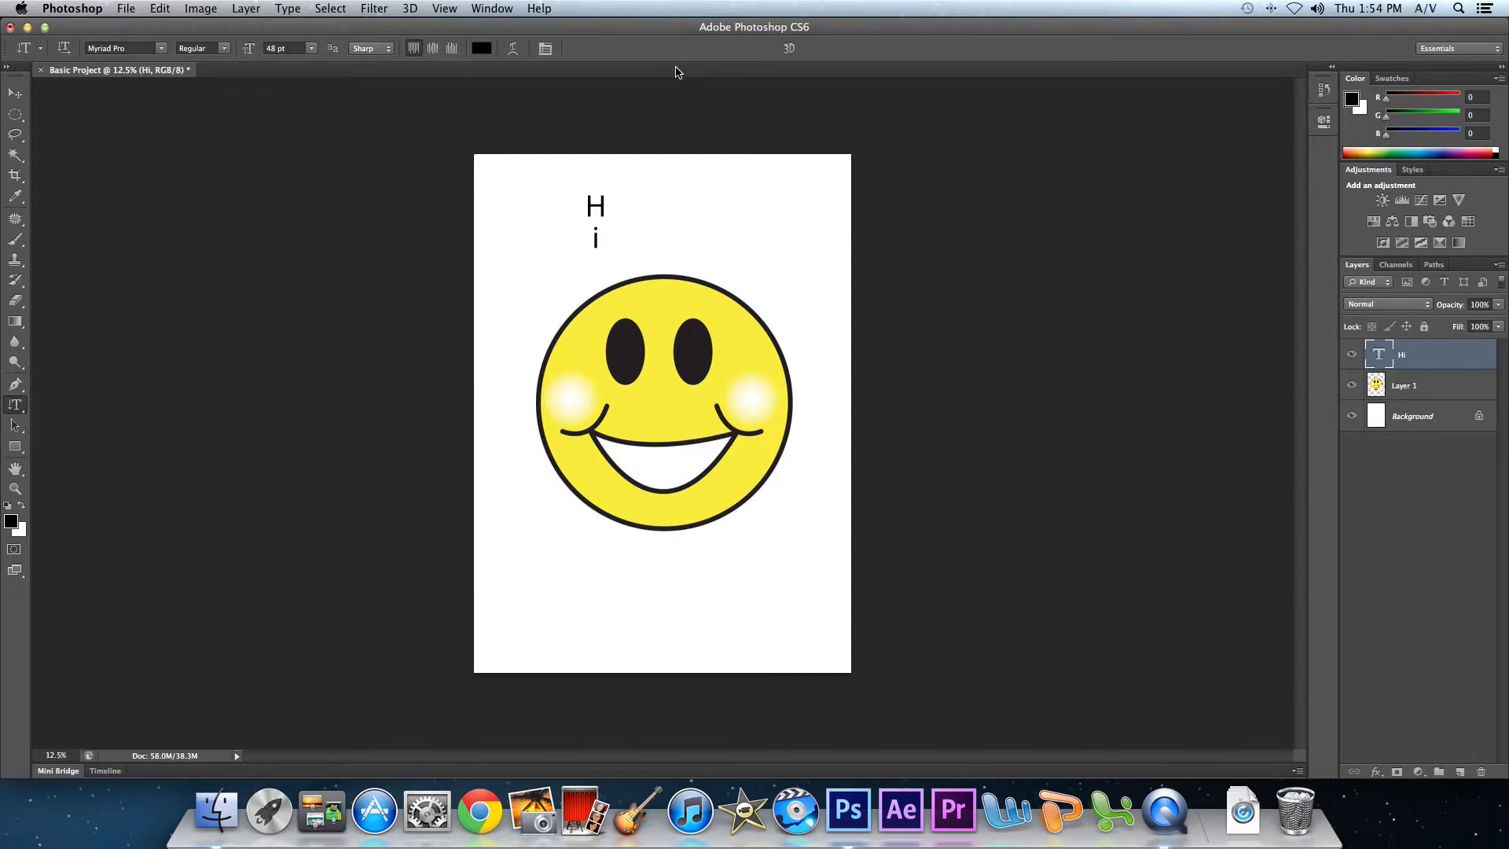
key("super+z")
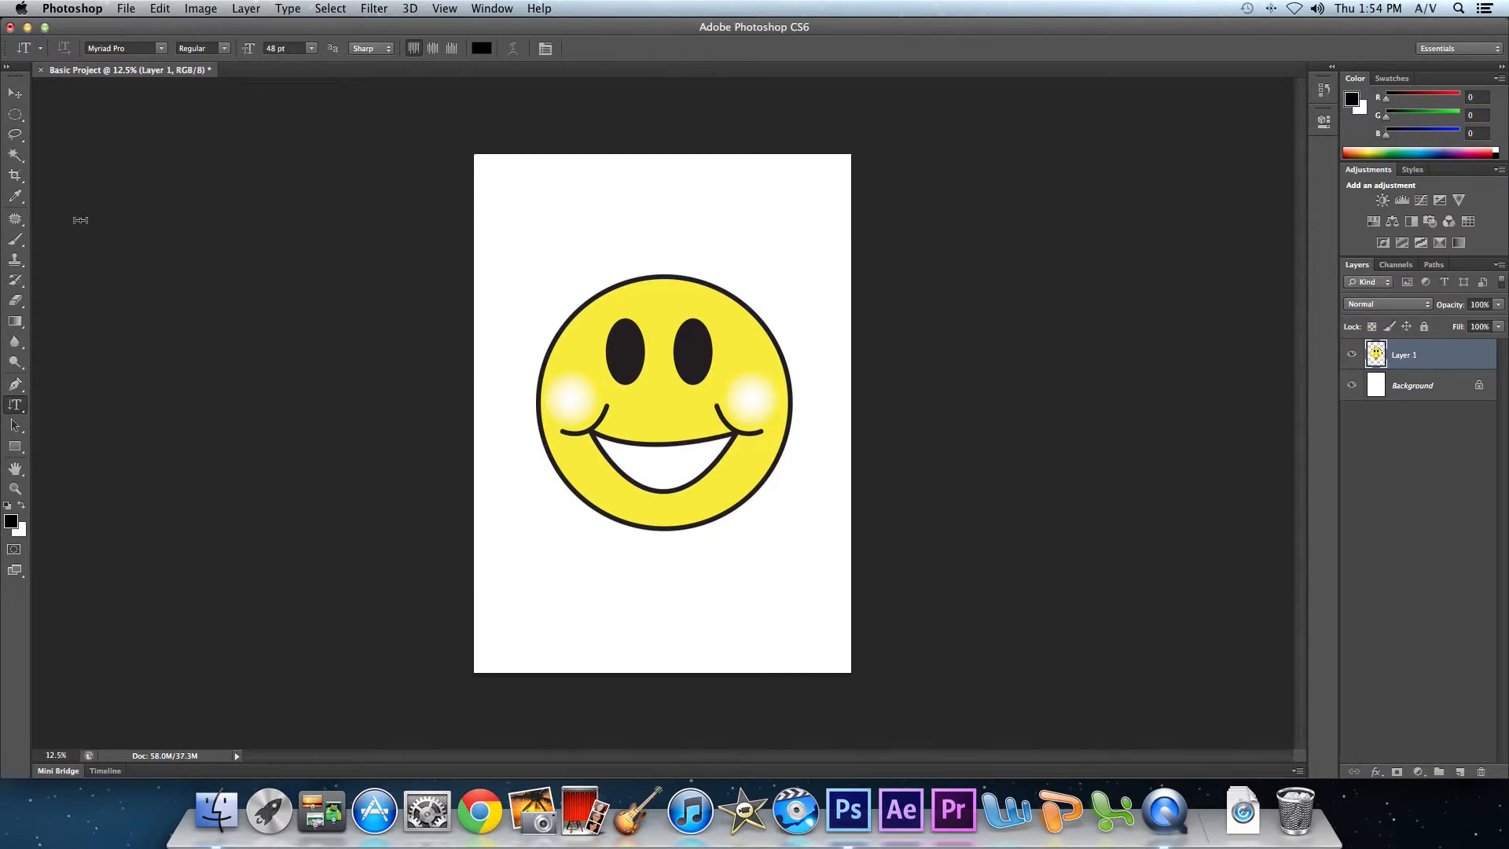
View the Path Selection tool variants and switch to the Hand tool.
left_click(15, 425)
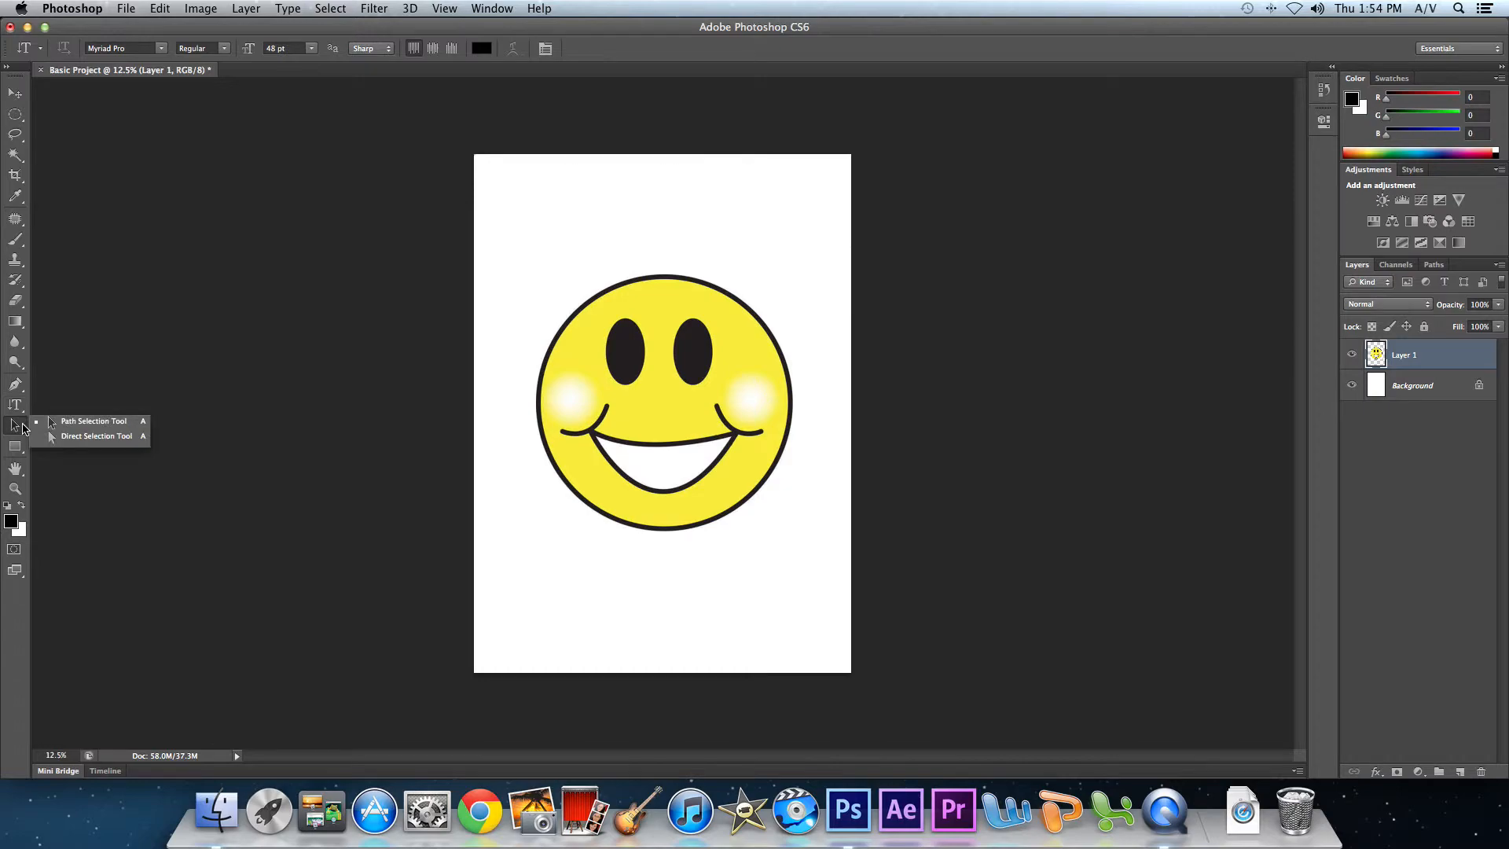
left_click(16, 469)
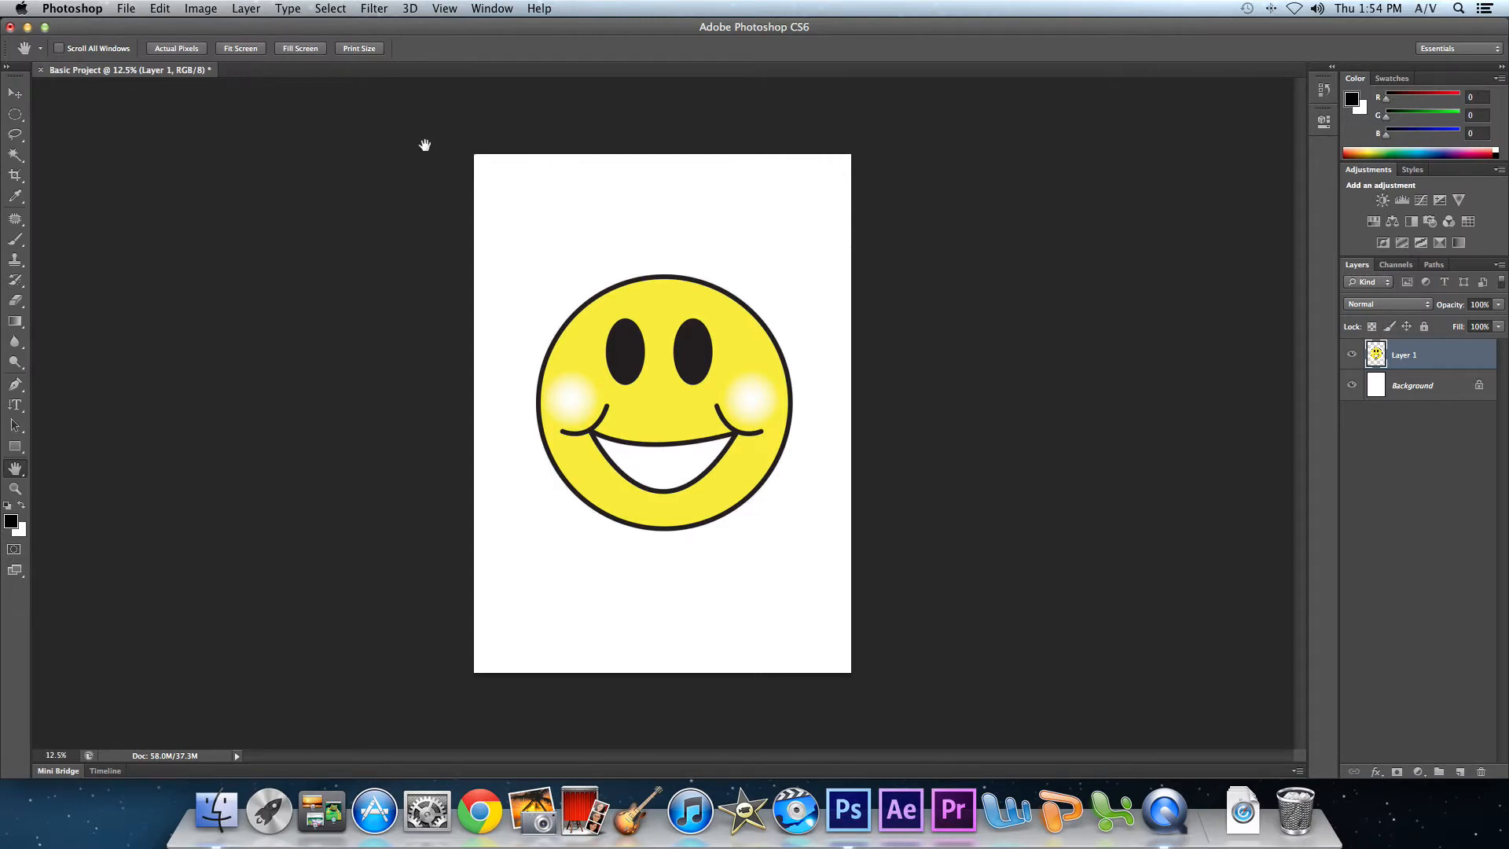
Try the Multiply and Darker Color blending modes on the smiley layer.
left_click(1425, 308)
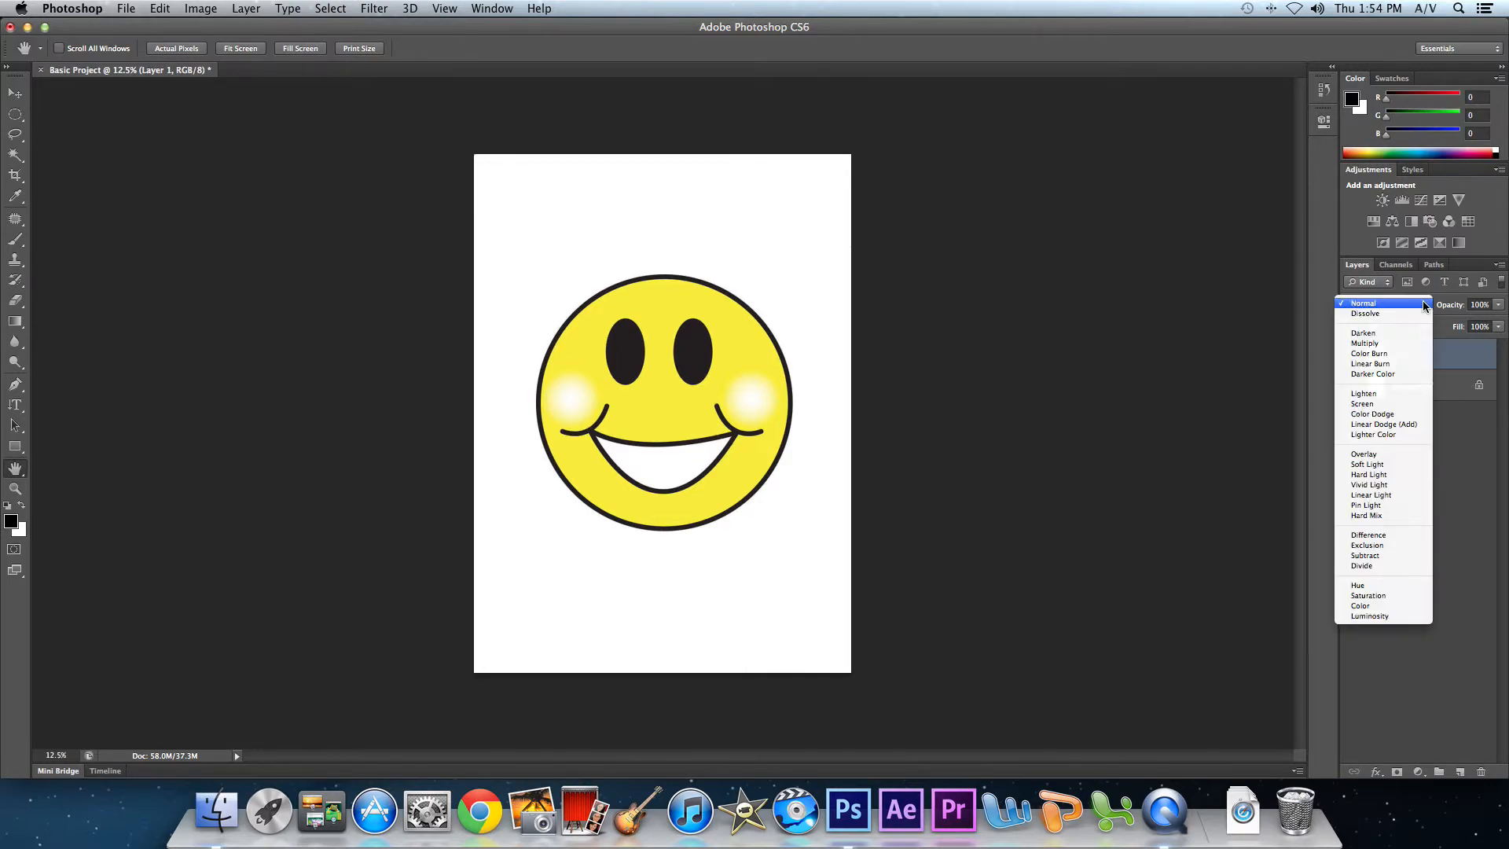
left_click(1391, 344)
left_click(1421, 313)
left_click(1414, 337)
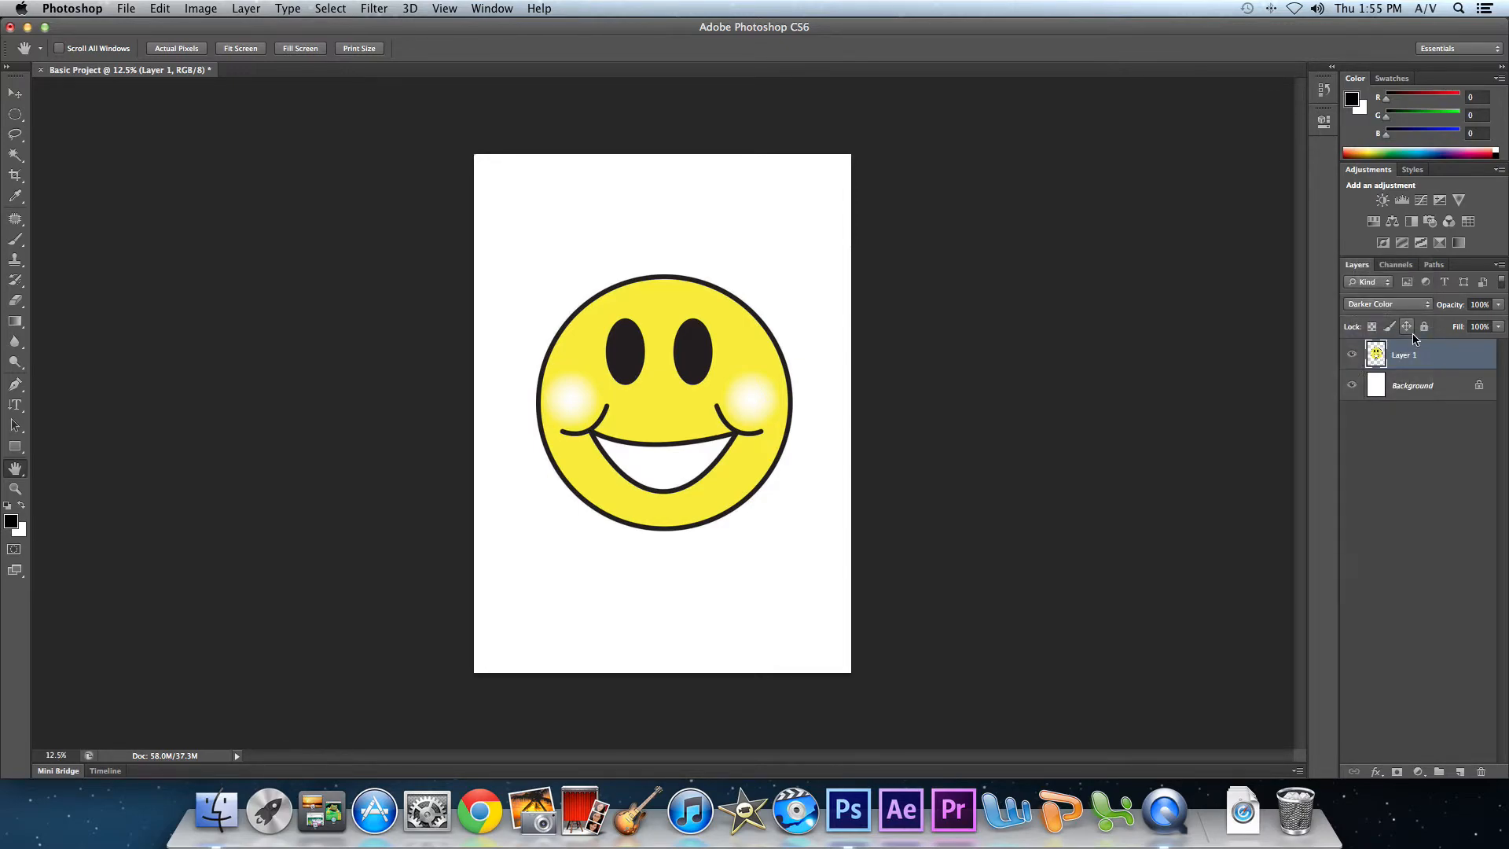
left_click(1411, 312)
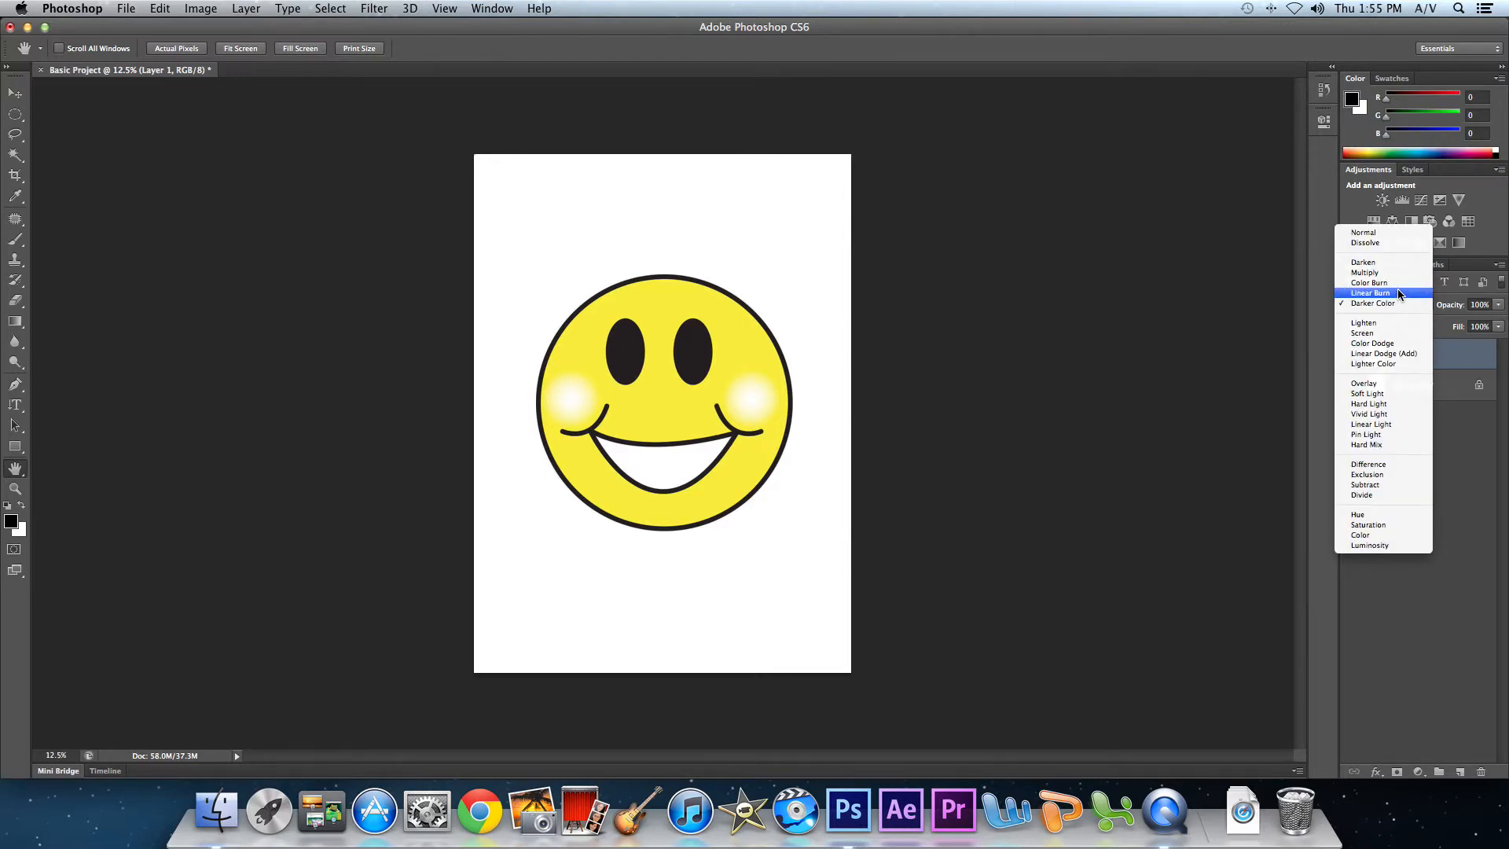
left_click(1396, 303)
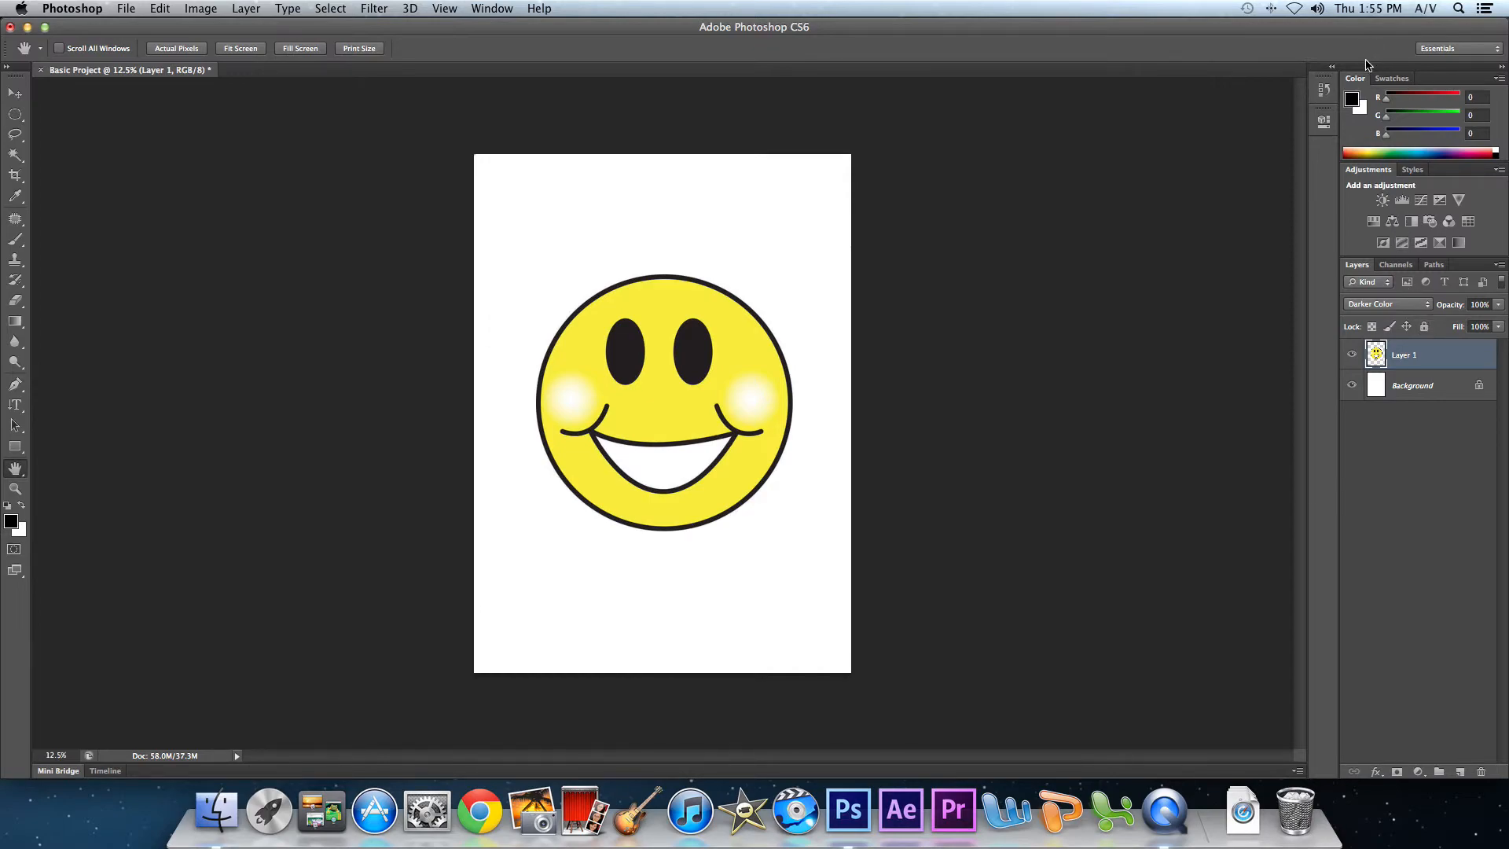
Try the Vivid Light and Hard Mix blending modes on the smiley layer, and restore its blending mode to Normal.
left_click(1413, 305)
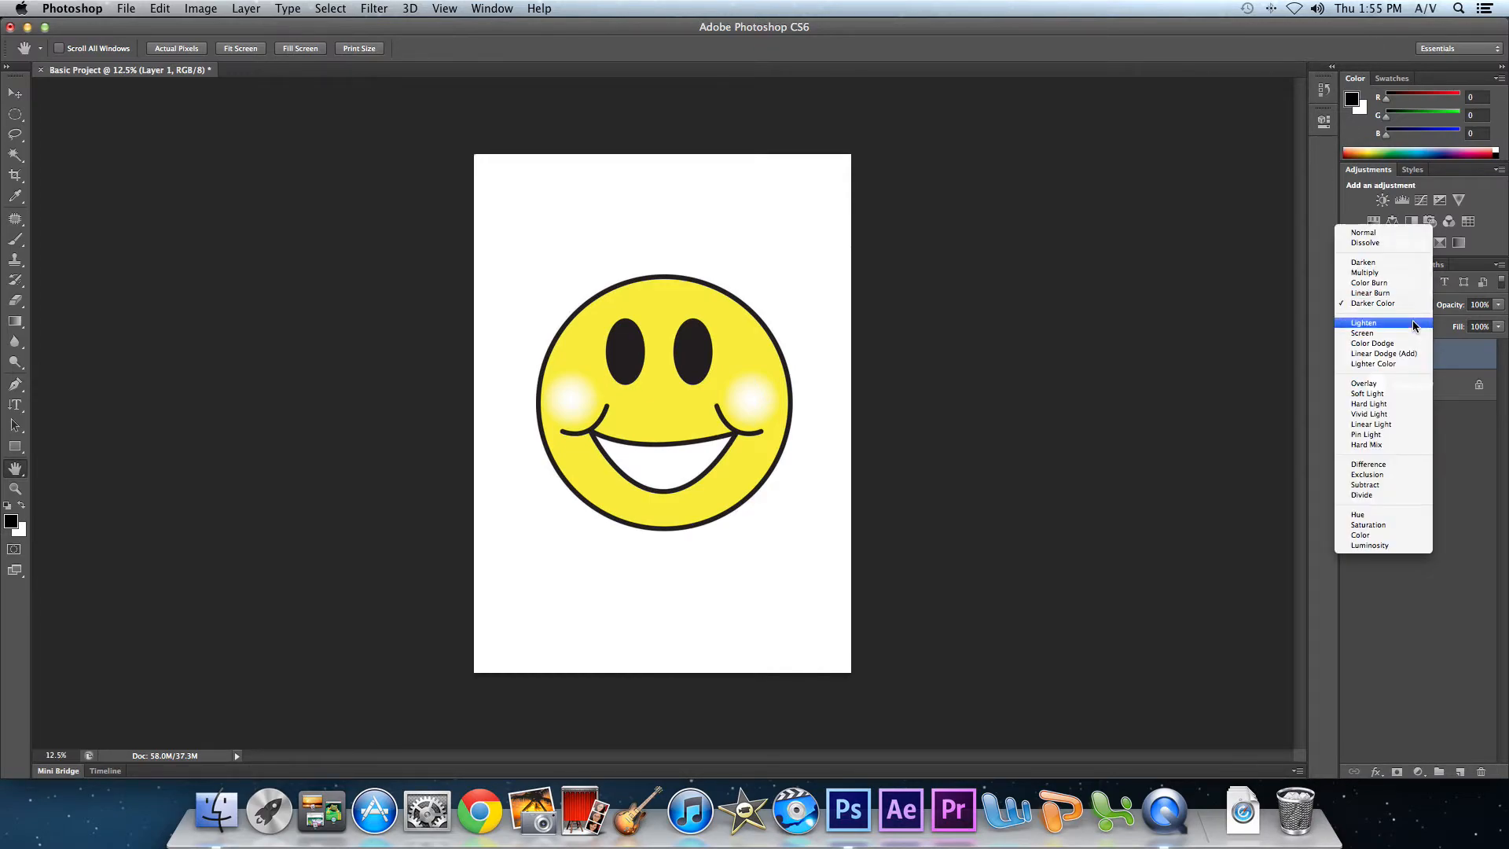
left_click(1406, 414)
left_click(1415, 308)
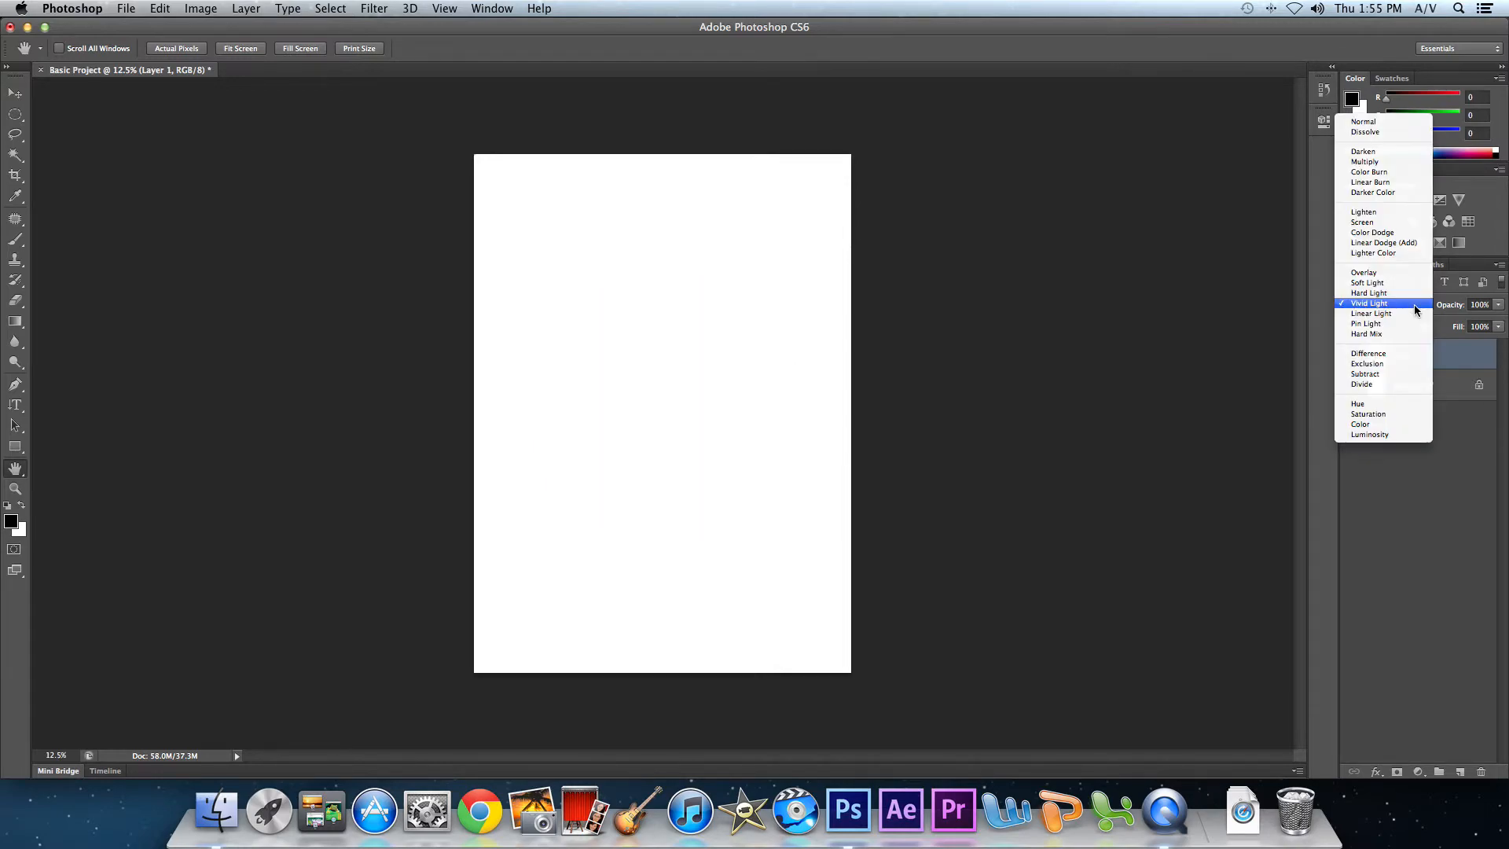
left_click(1399, 334)
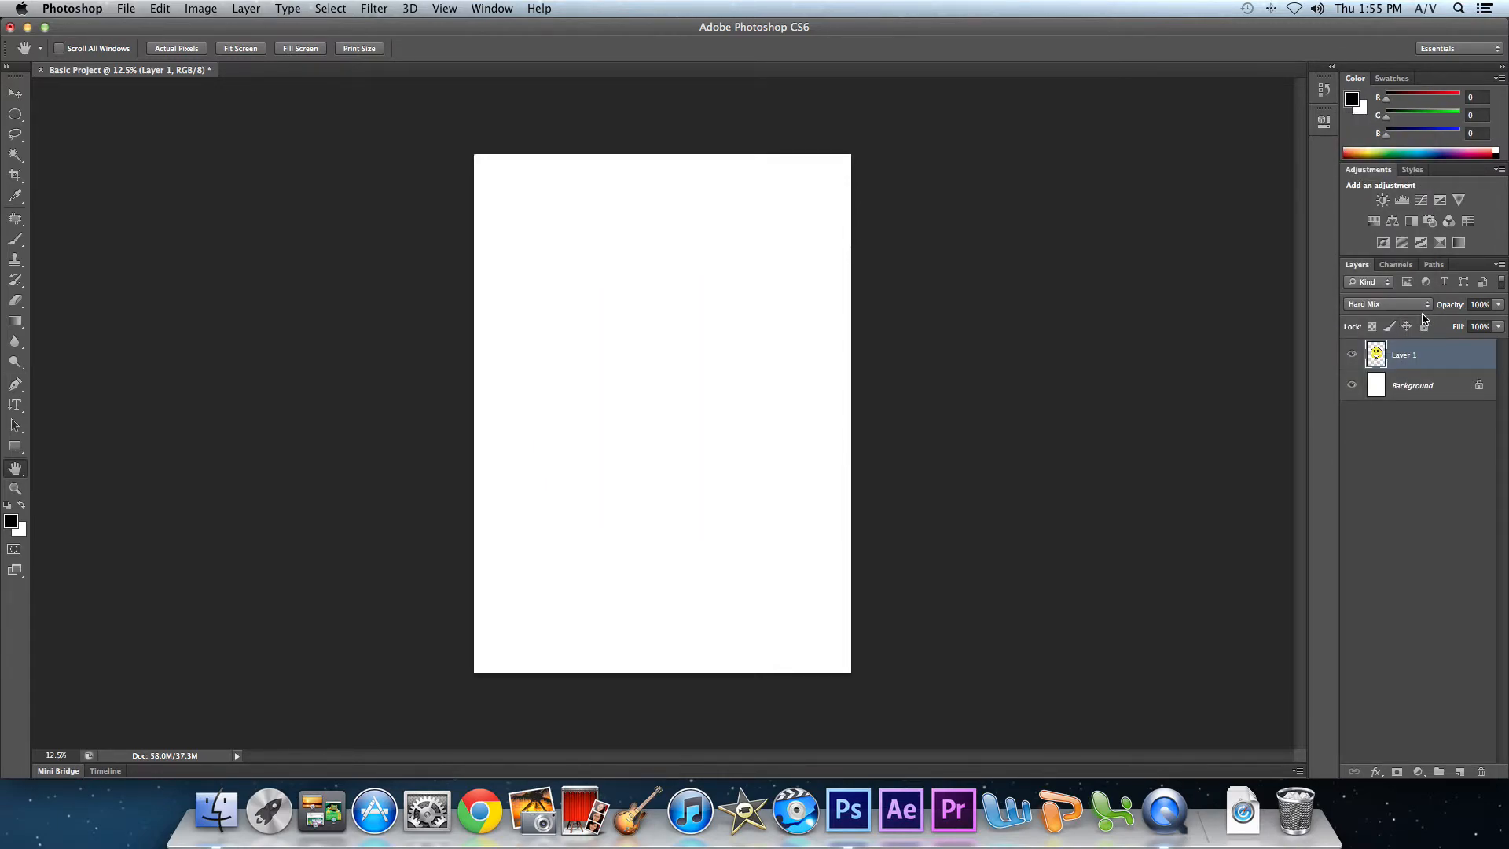
left_click(1419, 305)
left_click(1414, 273)
left_click(1417, 305)
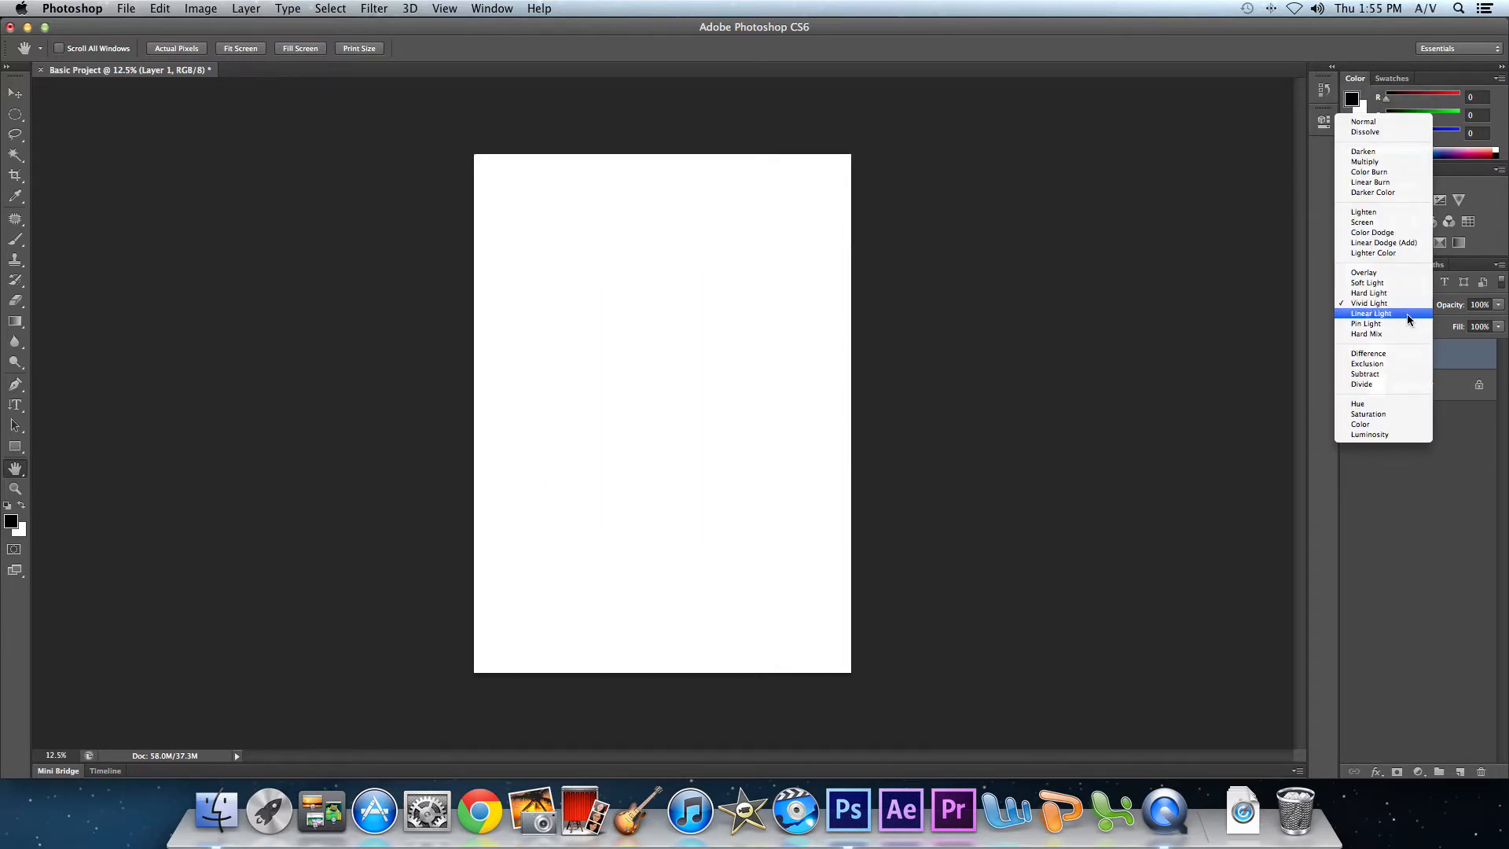
left_click(1371, 123)
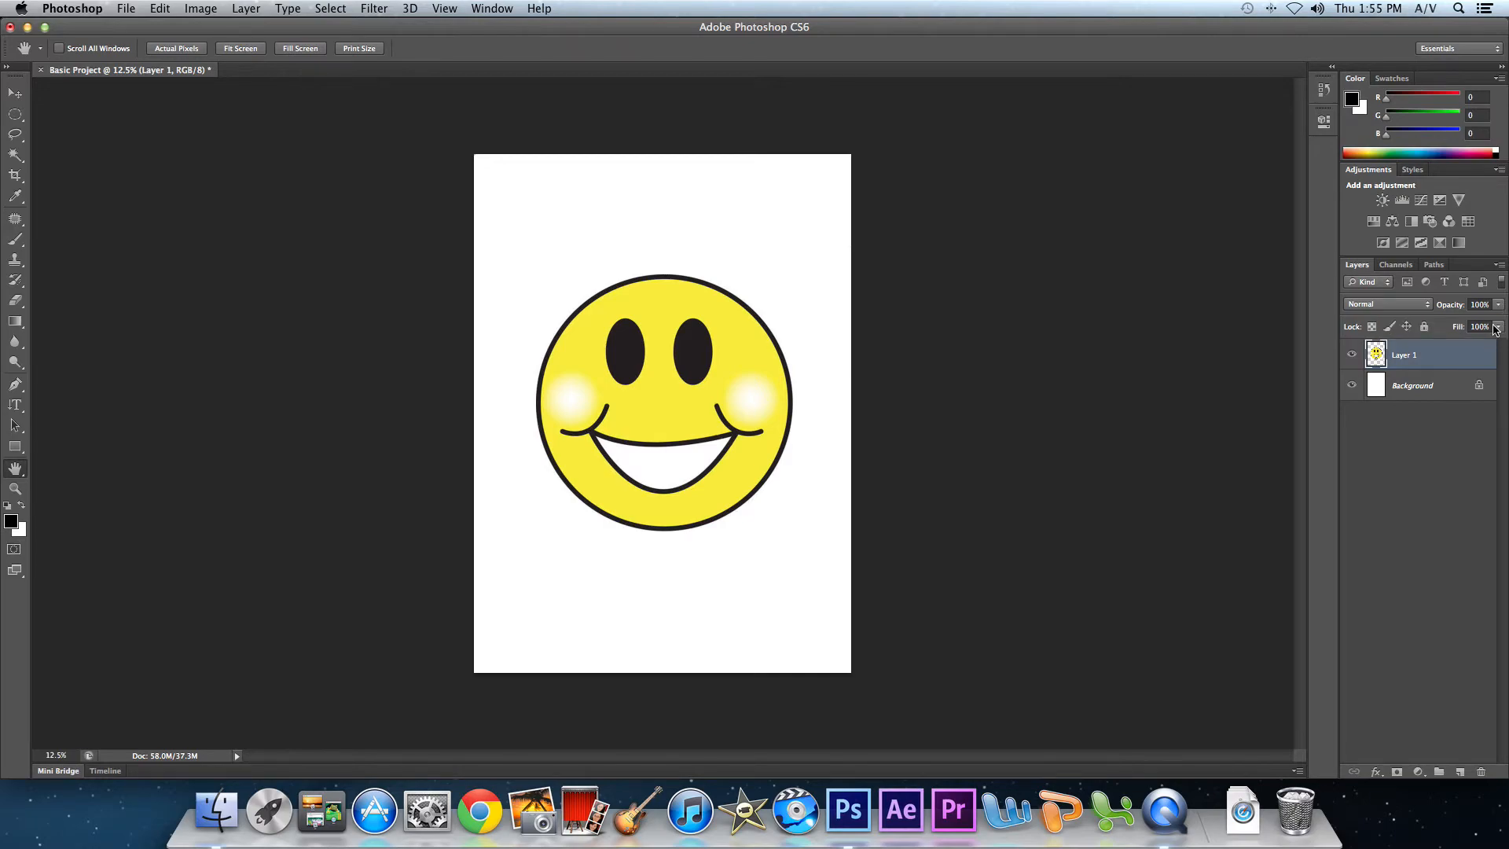
Try adjusting the smiley layer's opacity and return it to 100%.
left_click(1497, 309)
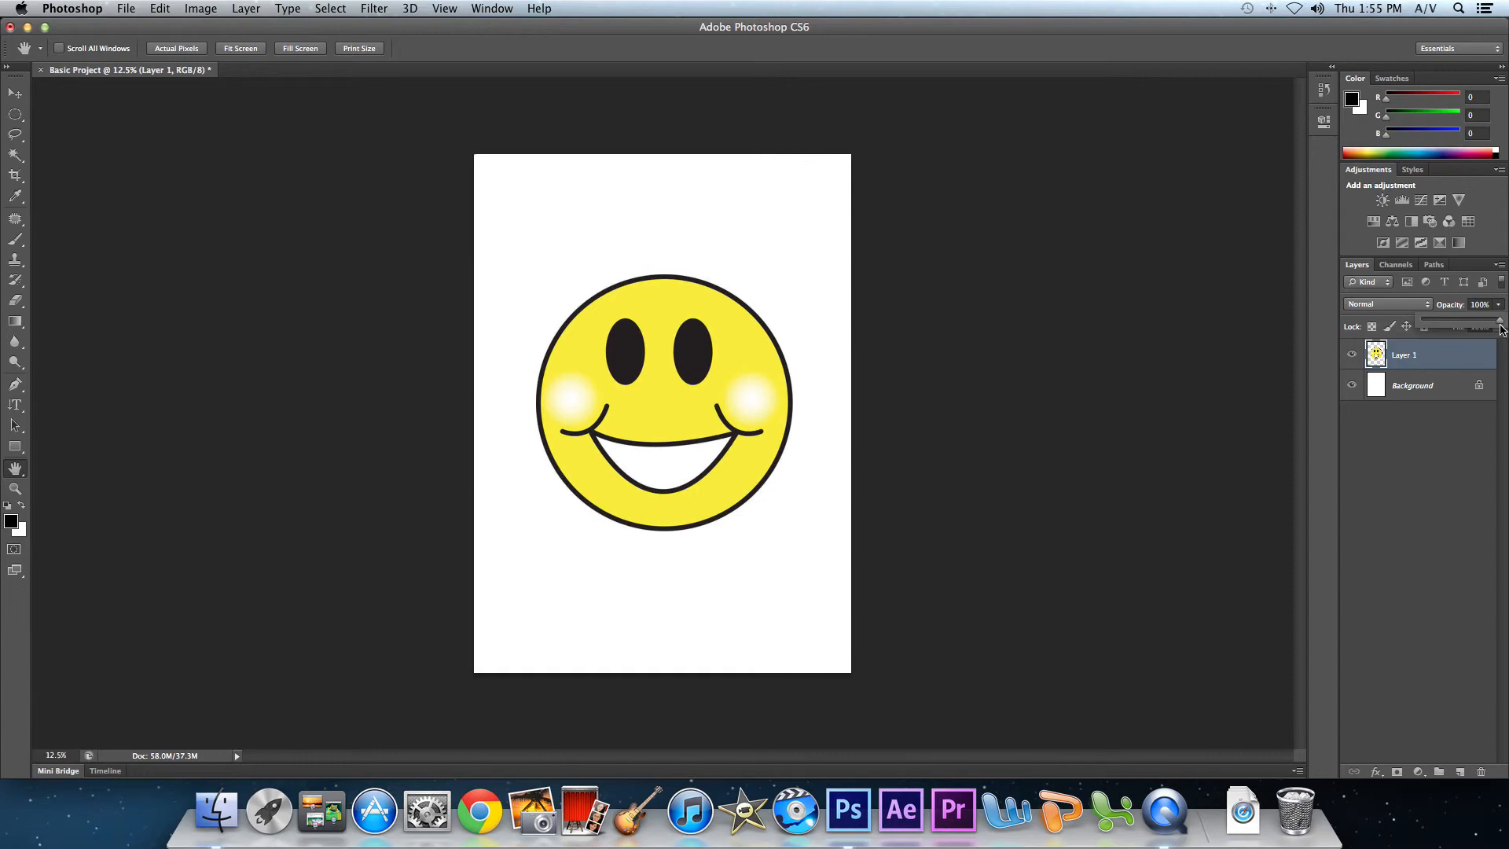
mouse_move(1475, 327)
left_mouse_down()
mouse_move(1425, 327)
mouse_move(1498, 329)
mouse_move(1498, 343)
mouse_move(1420, 349)
mouse_move(1499, 337)
left_mouse_up()
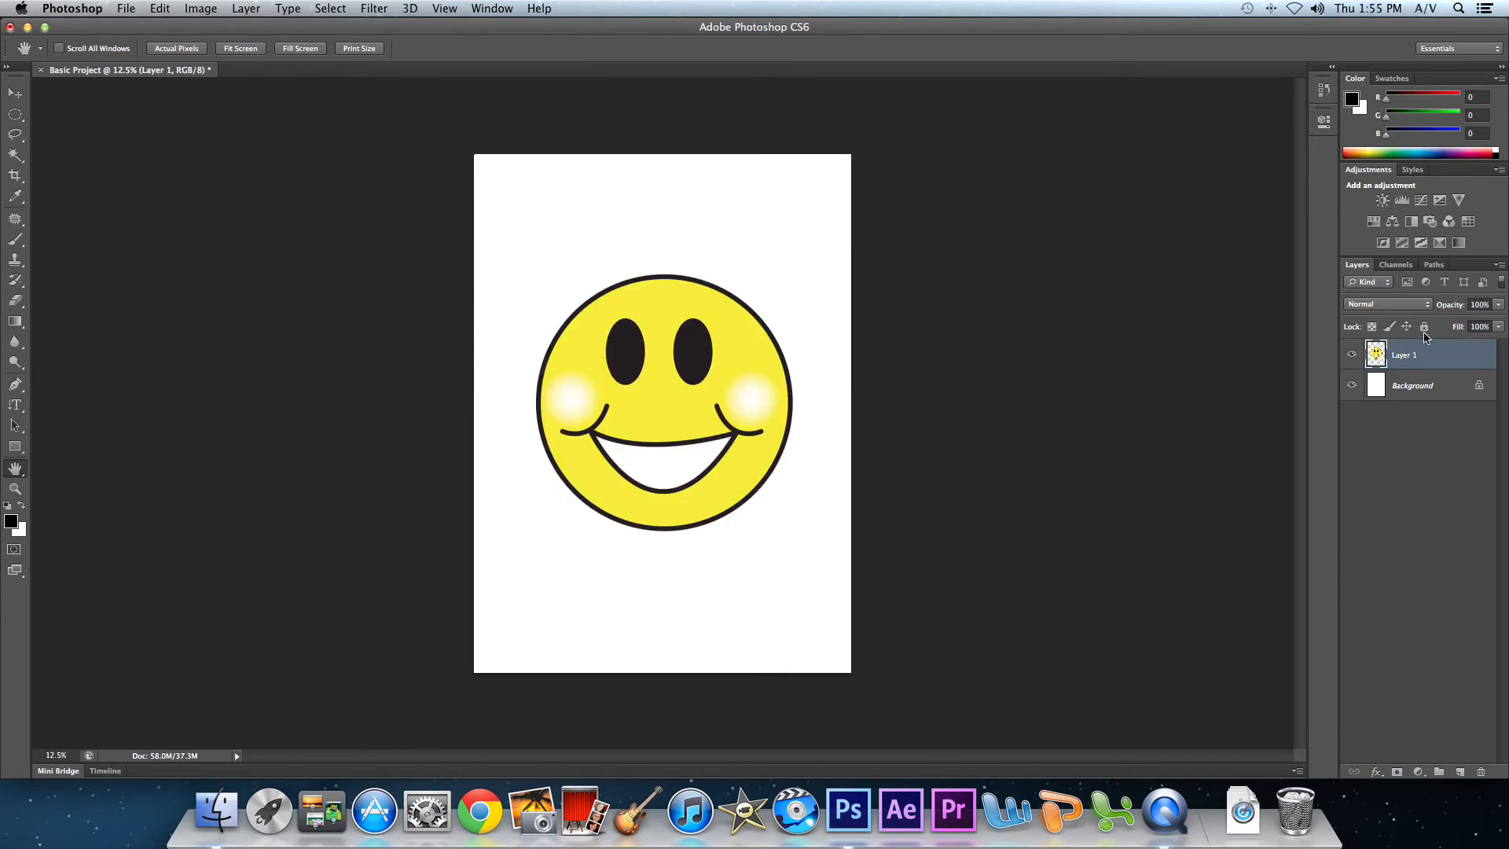